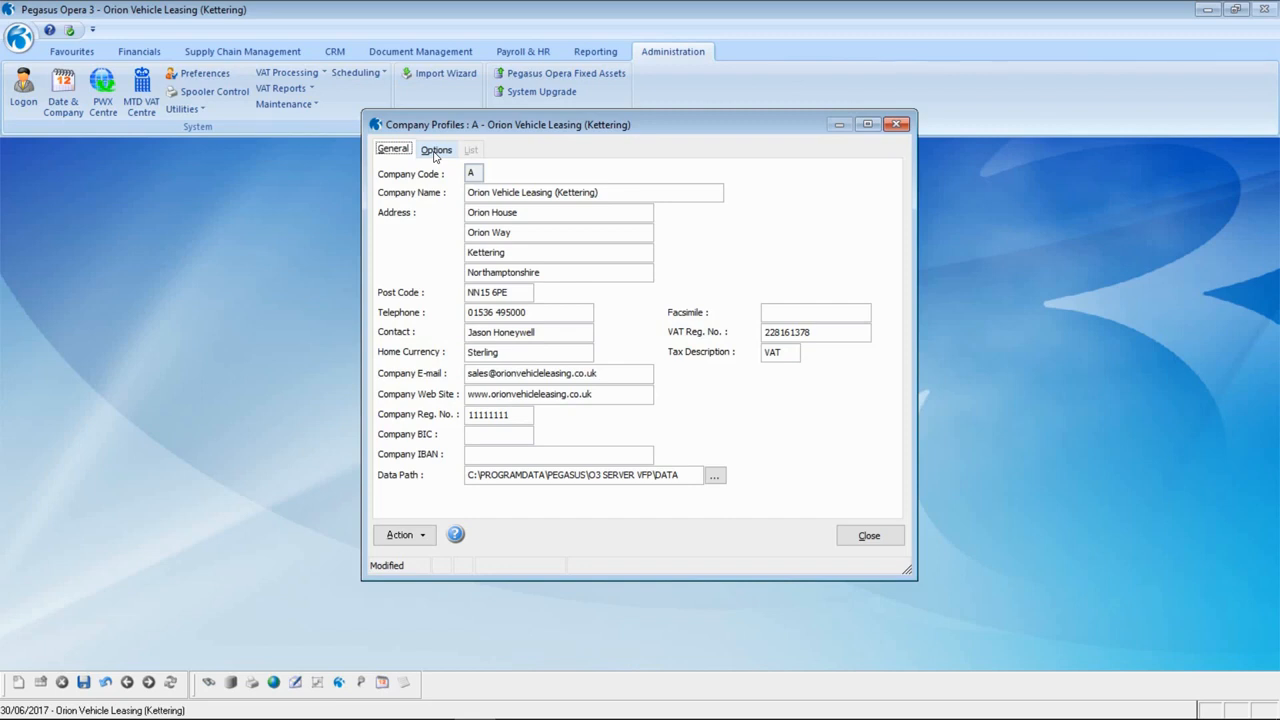
Step: Turn on MTD for VAT in the company options with start date 01/04/2017
left_click(435, 150)
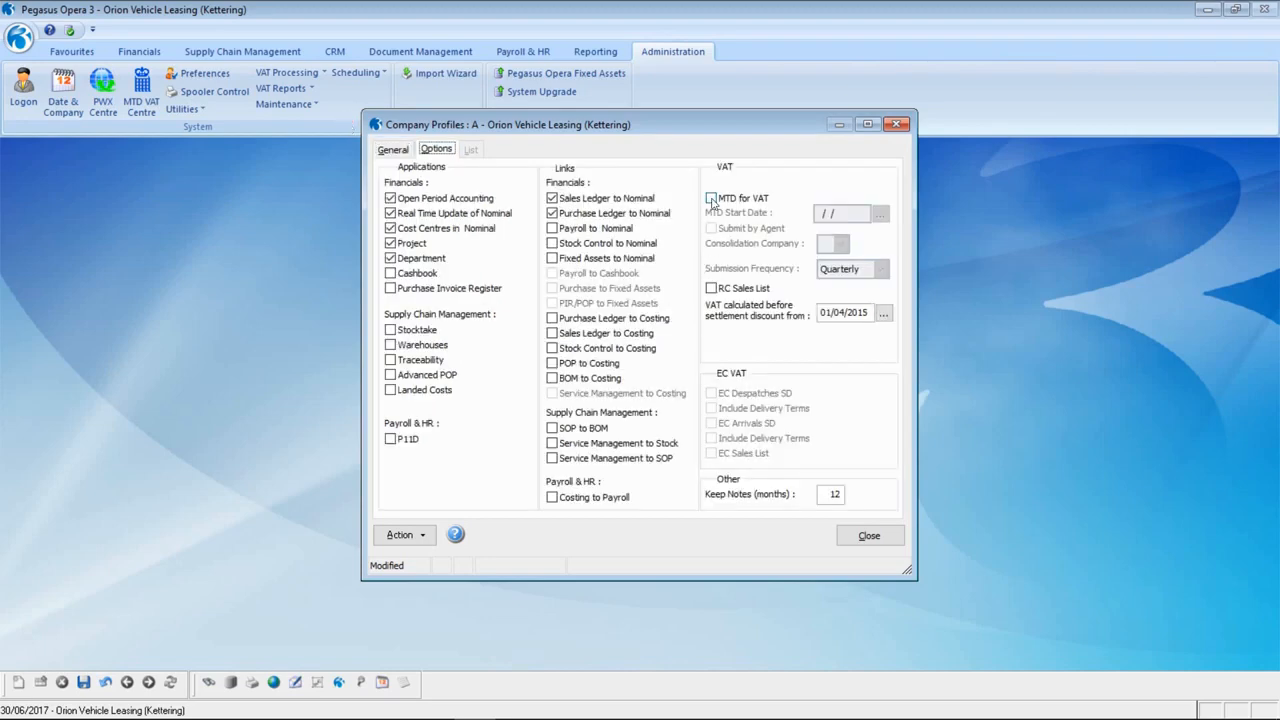
left_click(711, 199)
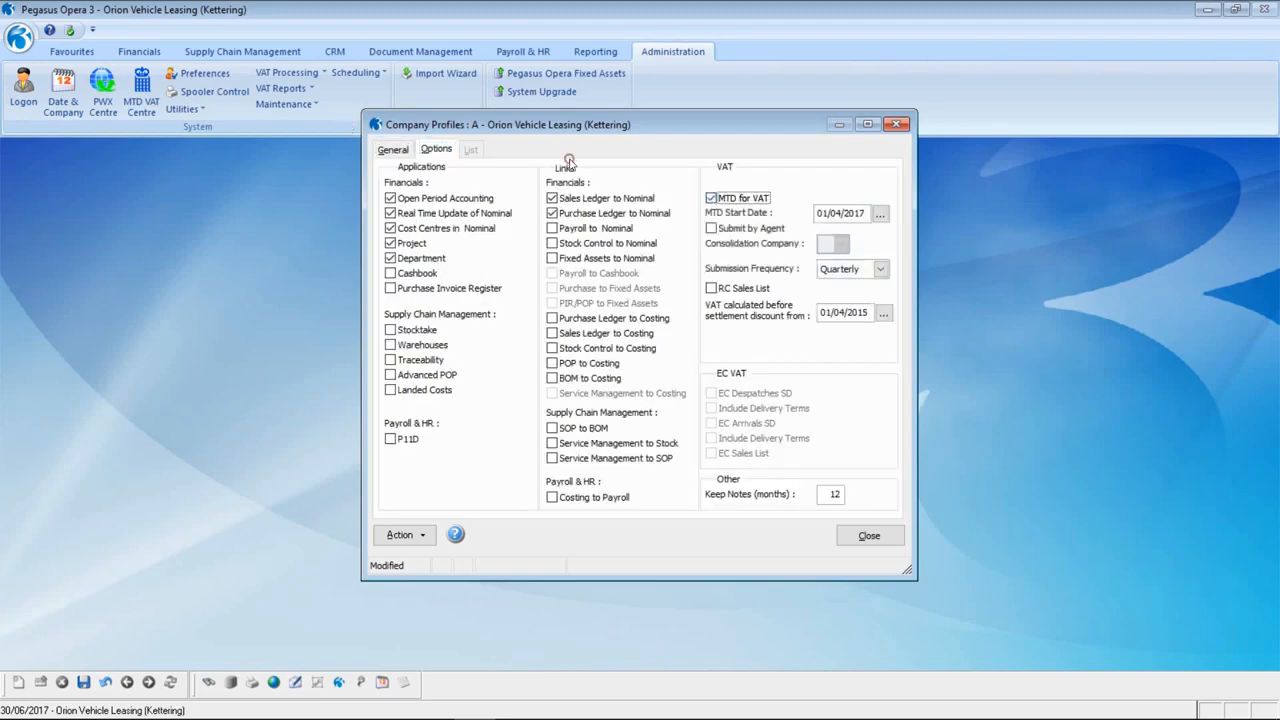
left_click(822, 213)
type("01/04/2017")
key("Tab")
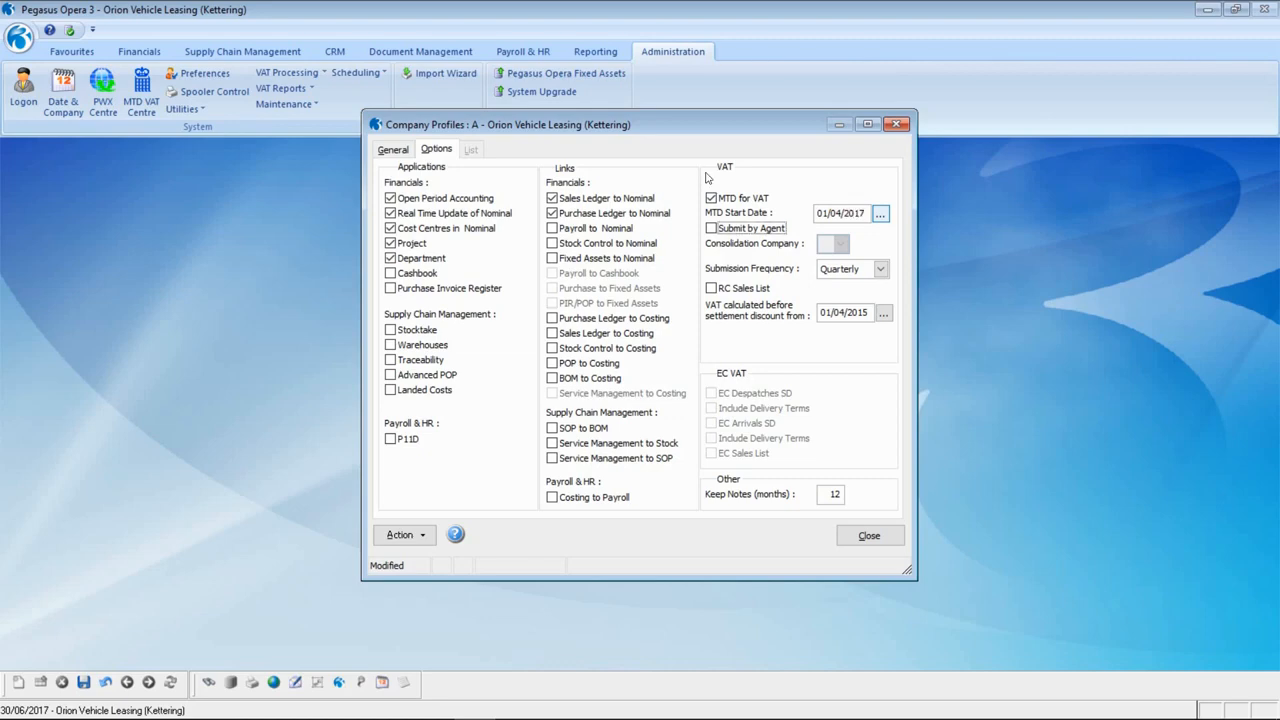
Step: Save the company profile, acknowledge both warning messages, and close it
left_click(84, 684)
left_click(740, 432)
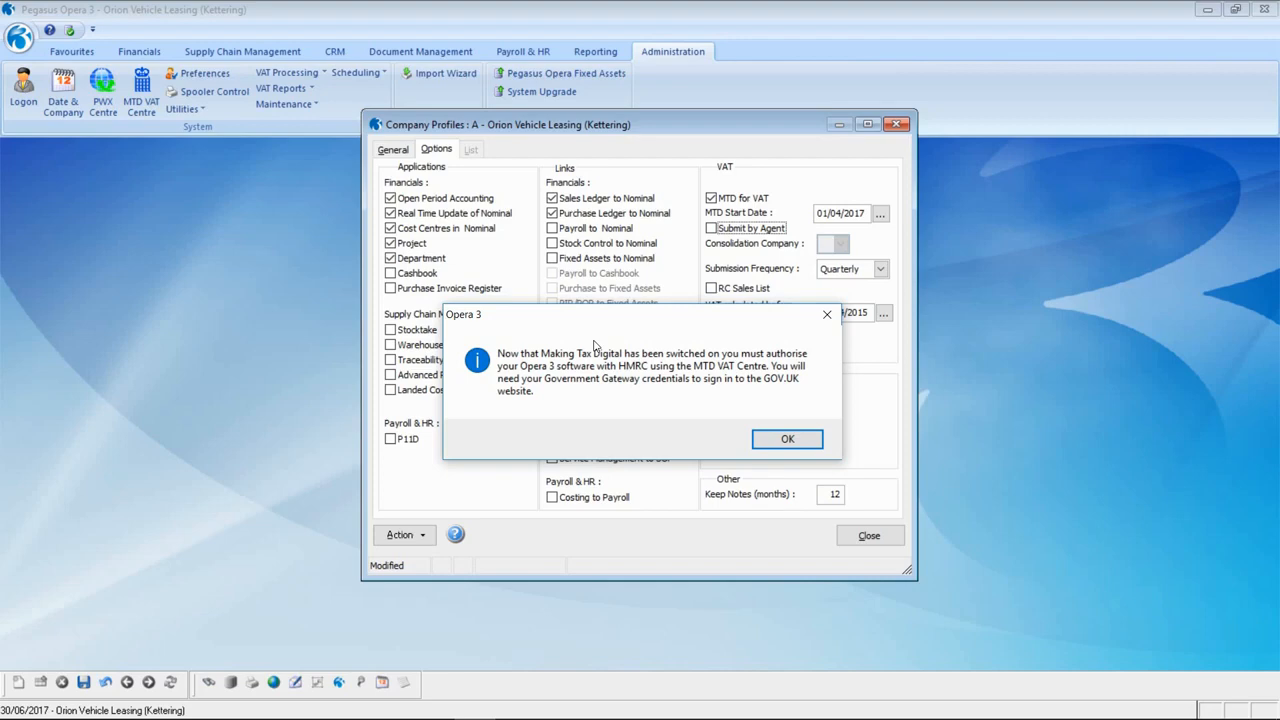
left_click(790, 440)
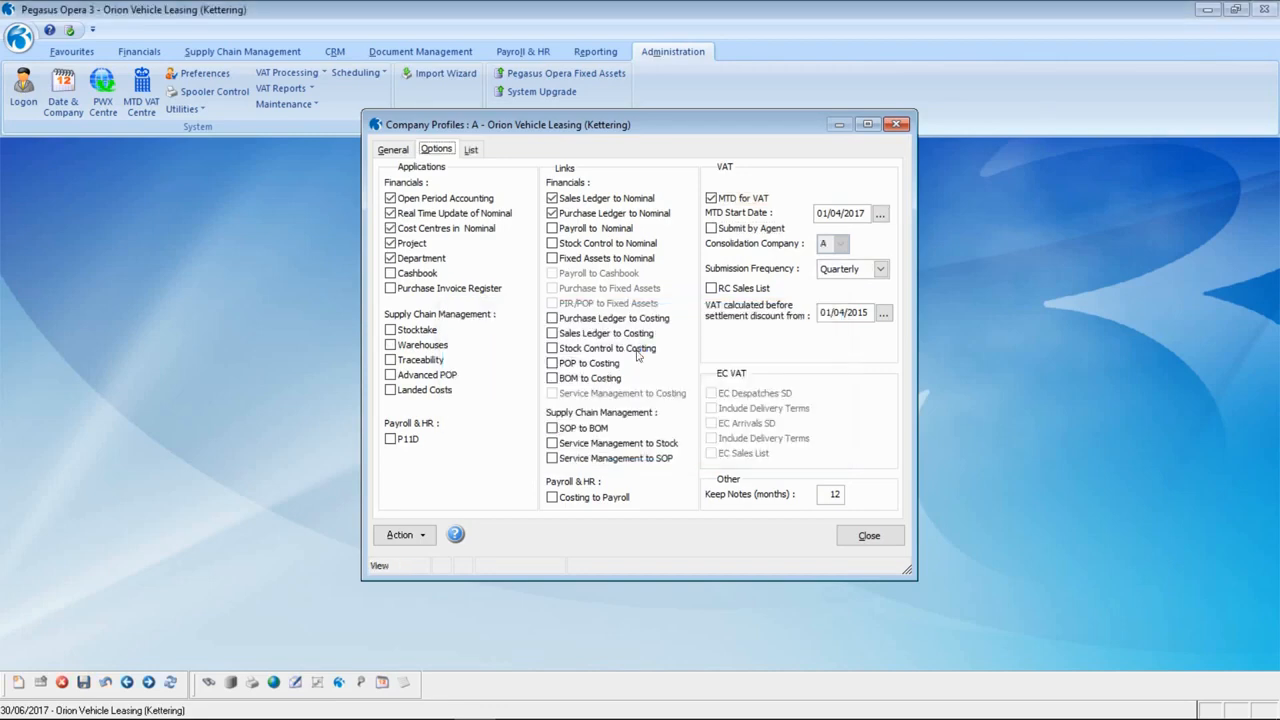
left_click(853, 537)
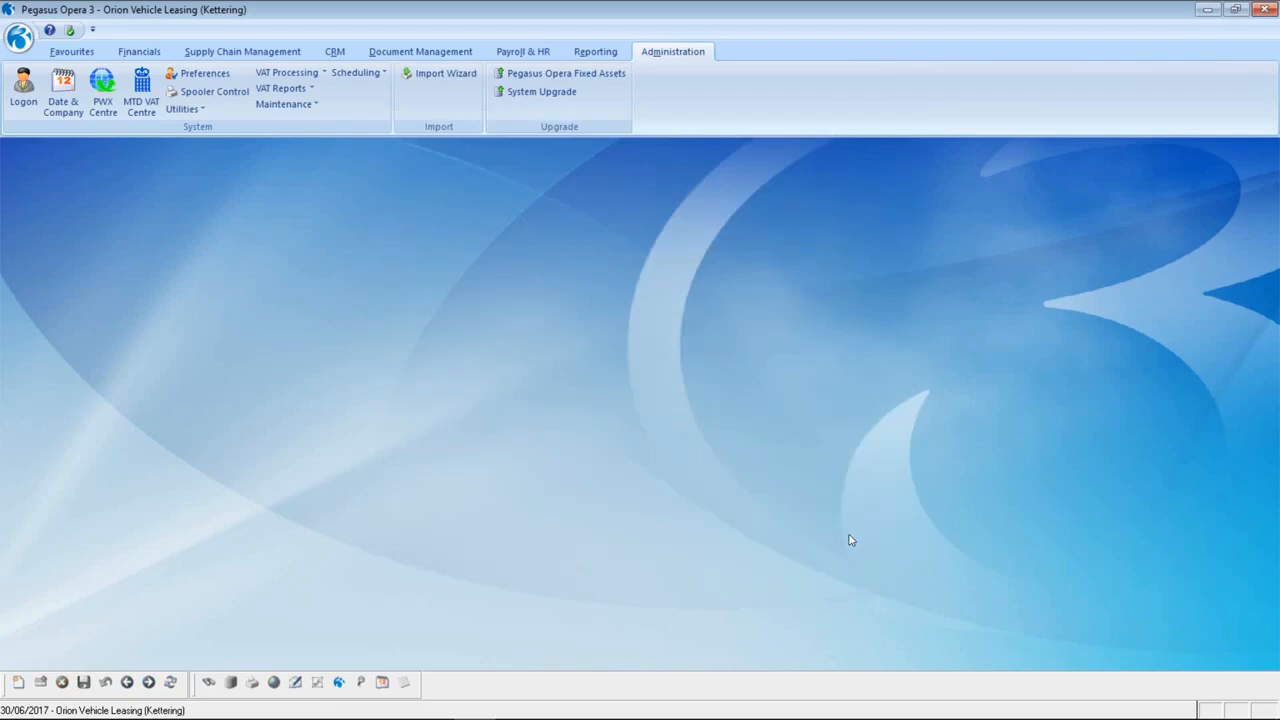
Step: Try starting a VAT return, dismiss the MTD message, and go to the MTD VAT Centre instead
left_click(283, 78)
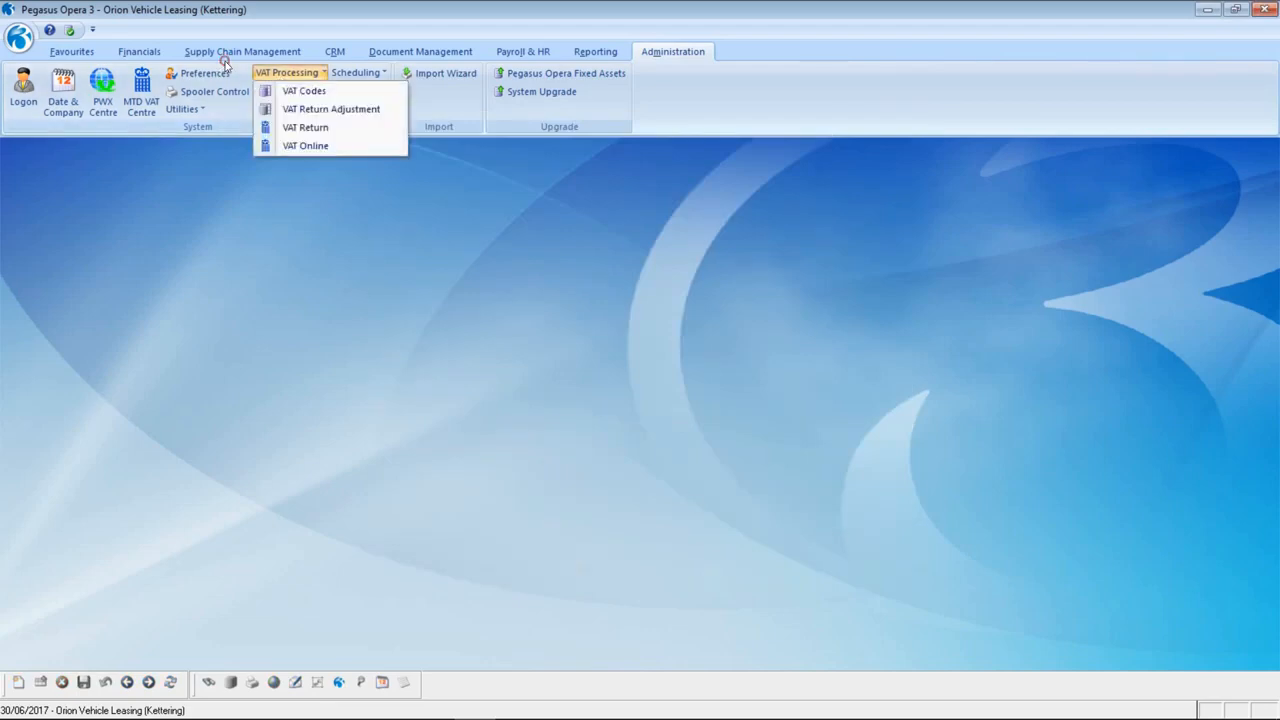
left_click(300, 126)
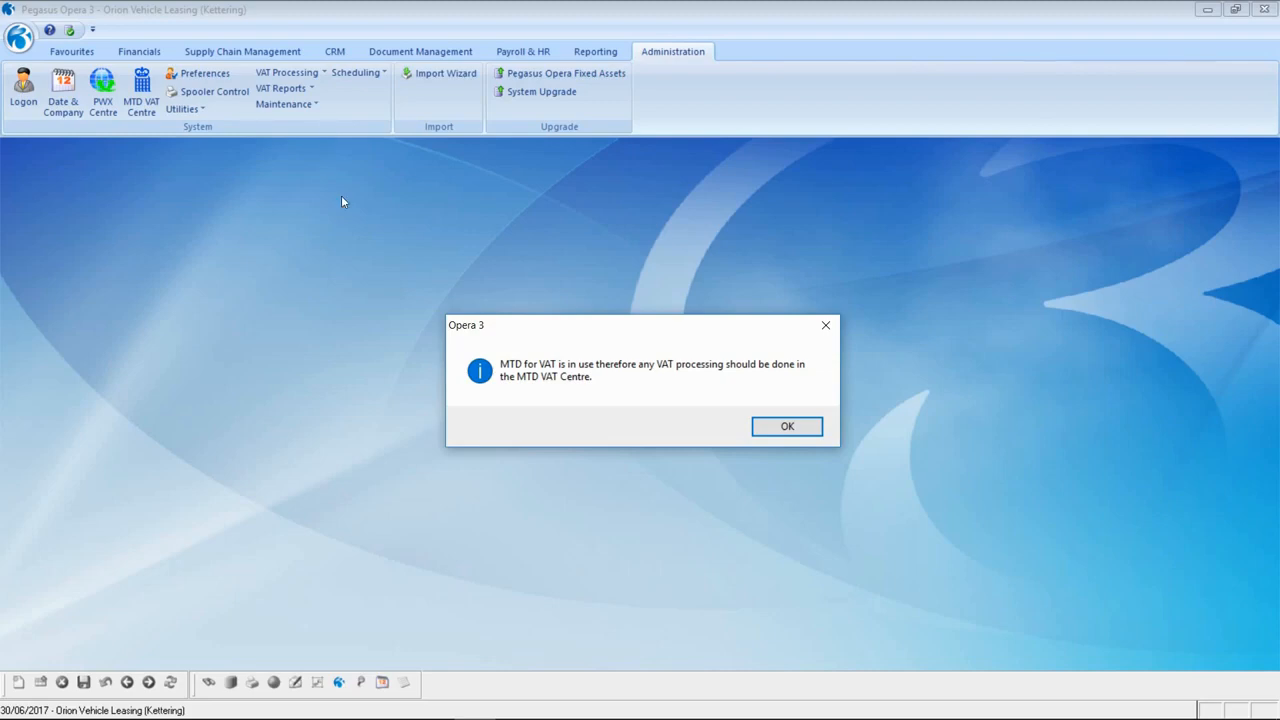
left_click(798, 430)
left_click(141, 92)
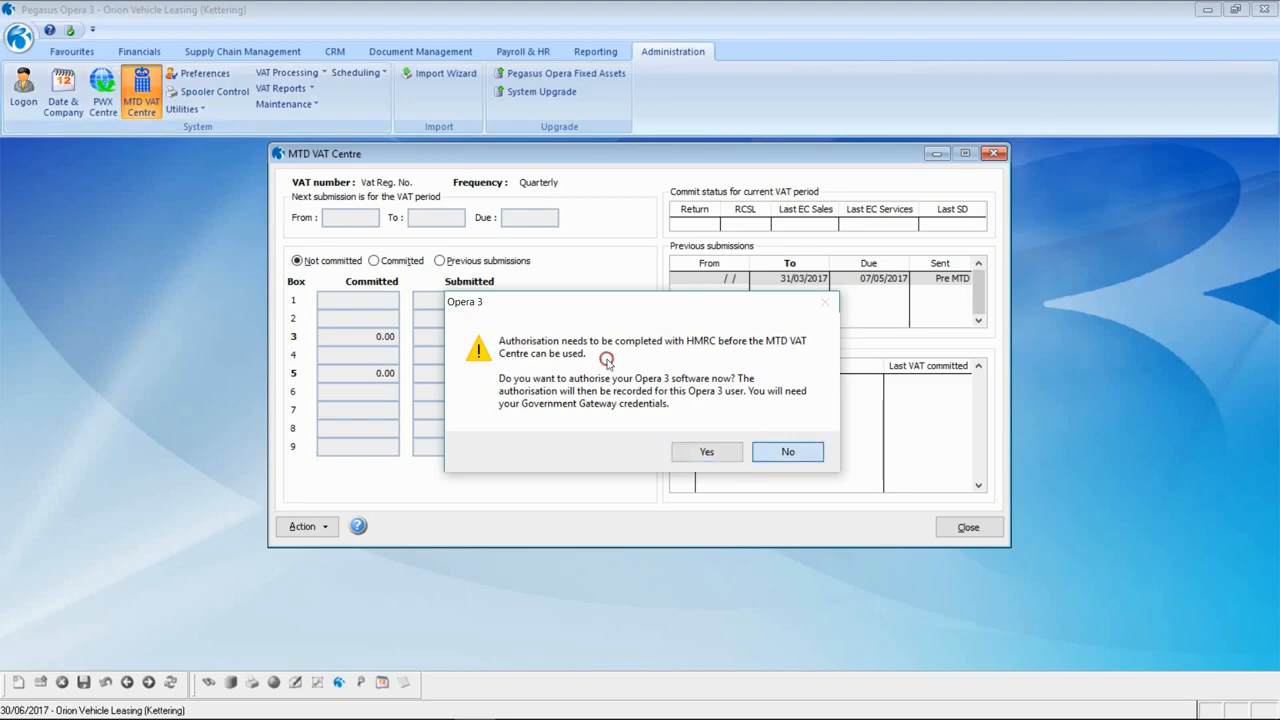
Step: Decline the authorisation prompt, then start authorising through the VAT Centre's Authorise action
left_click(786, 453)
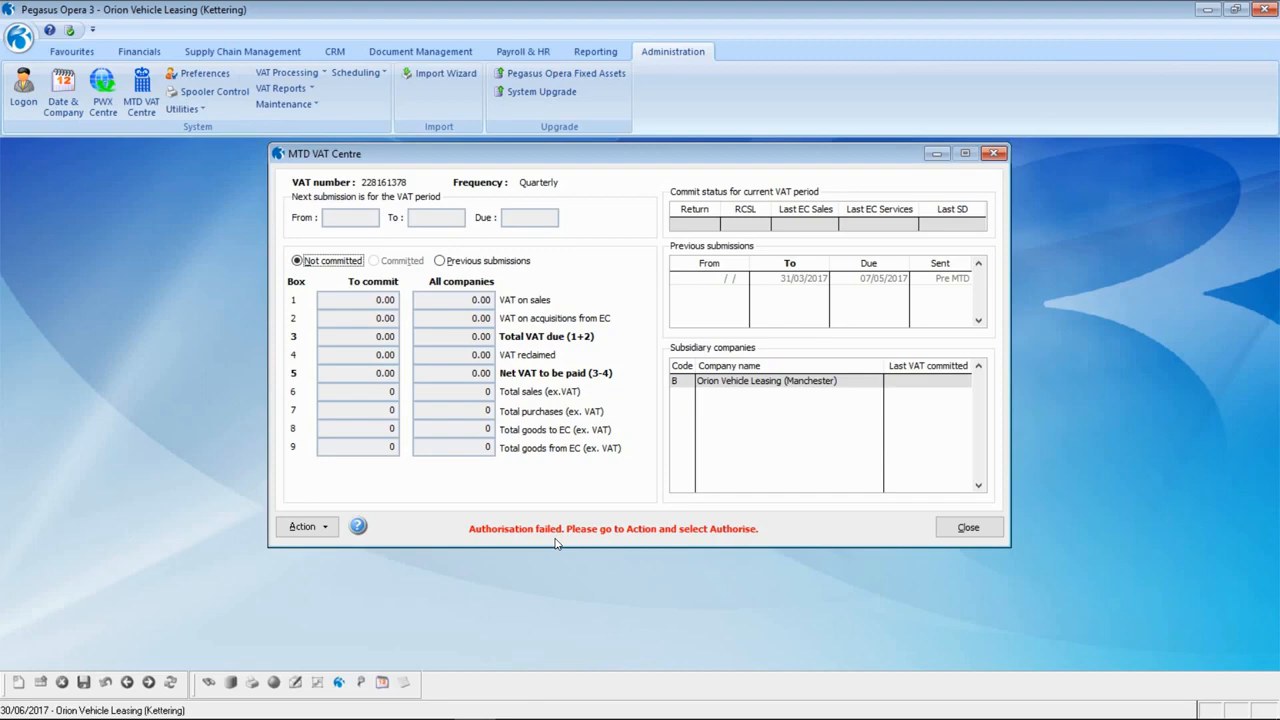
left_click(308, 527)
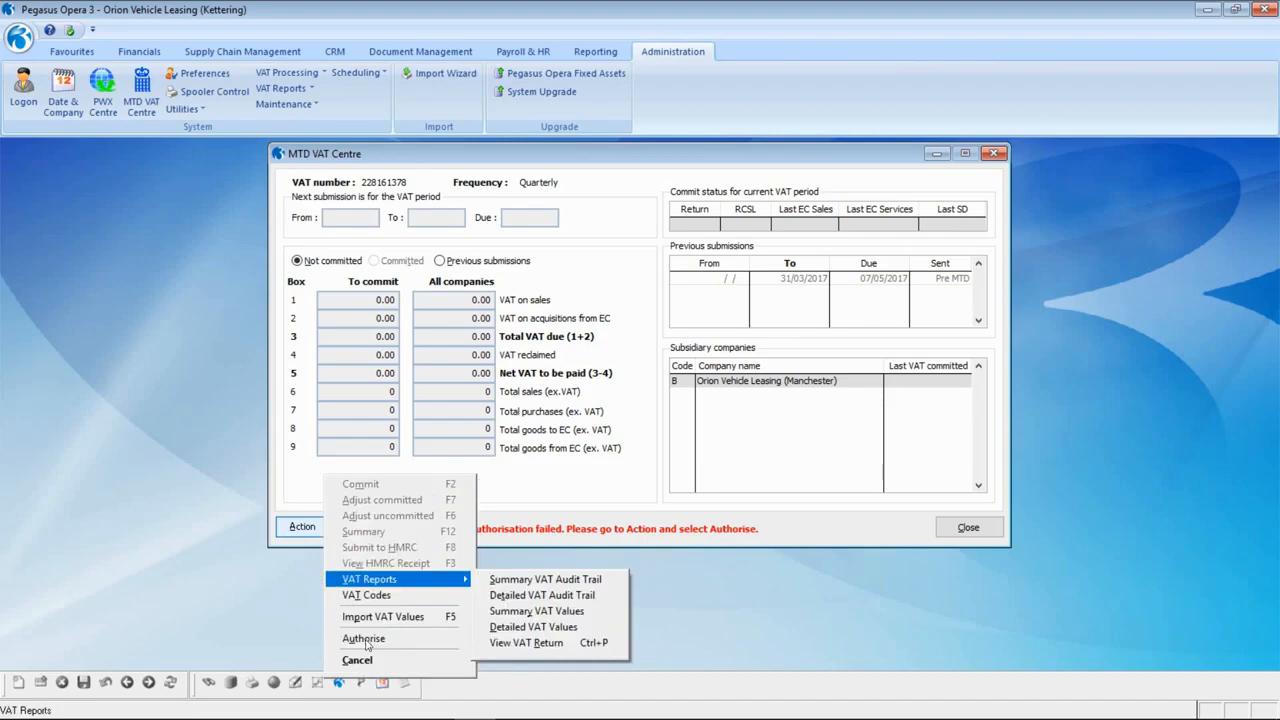
left_click(363, 638)
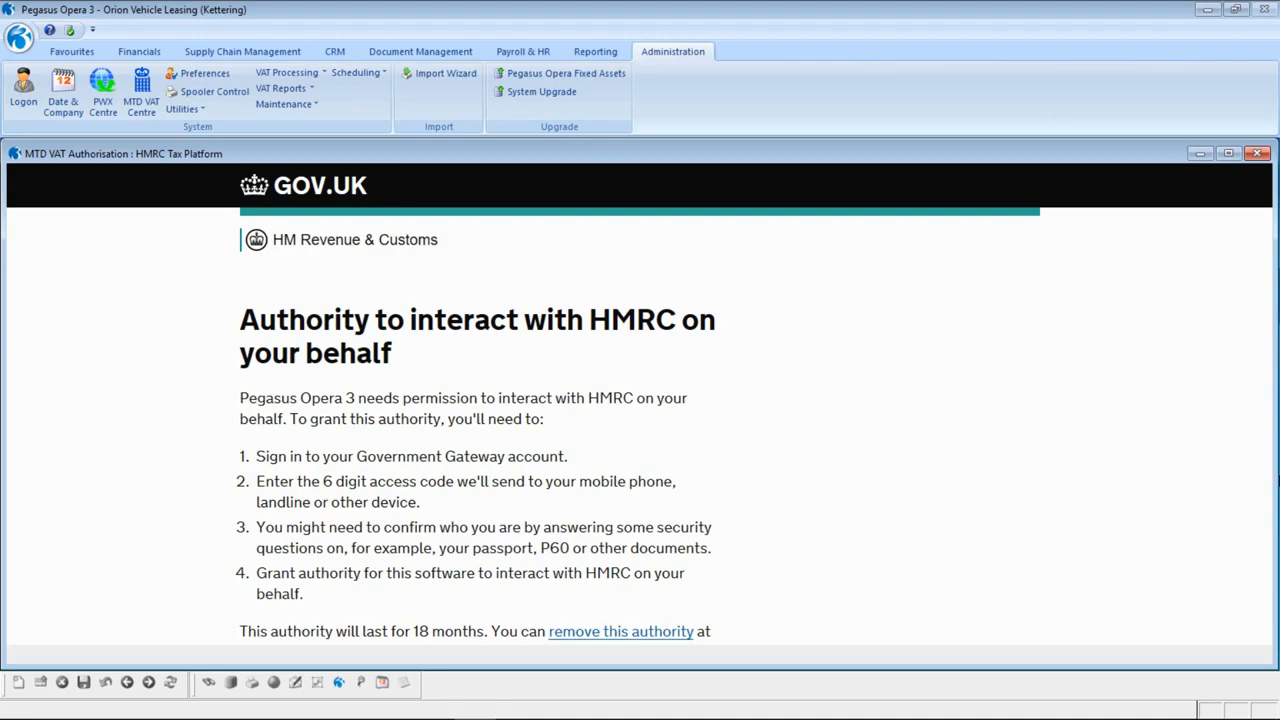
Step: Continue past the HMRC information page and sign in with the test user ID and password
scroll(506, 360, "down", 5)
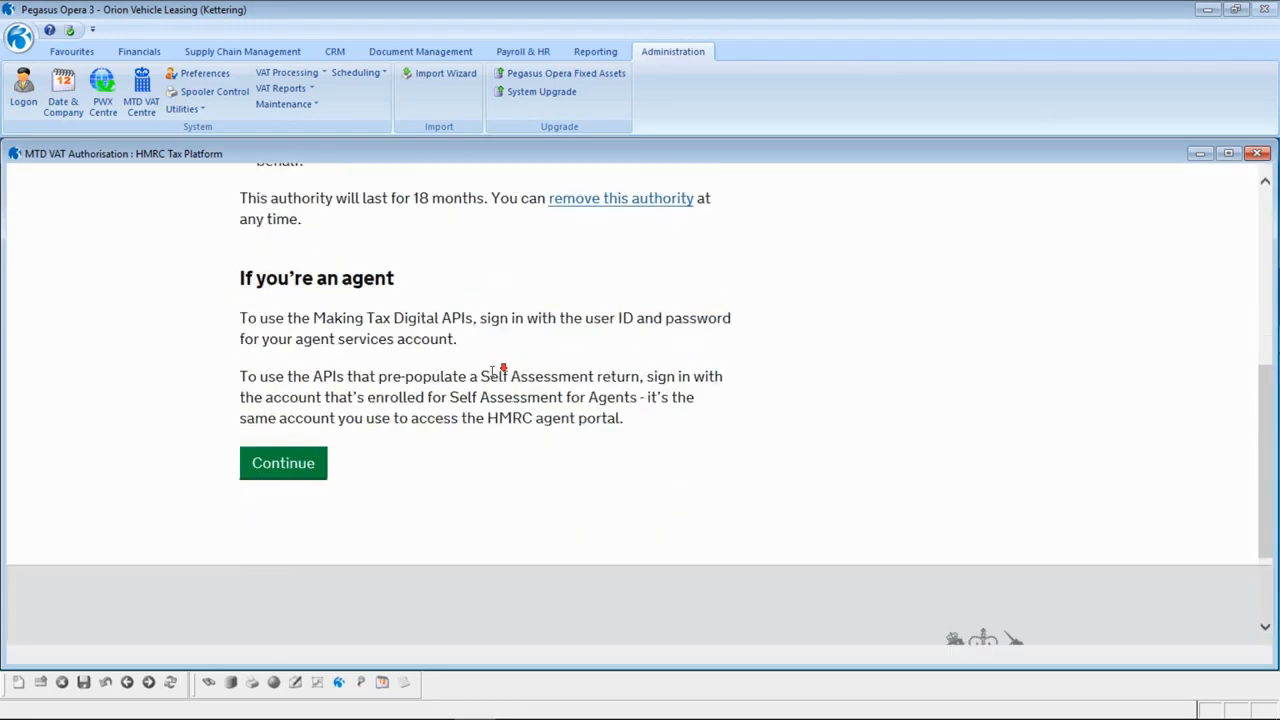
scroll(493, 374, "down", 1)
left_click(267, 405)
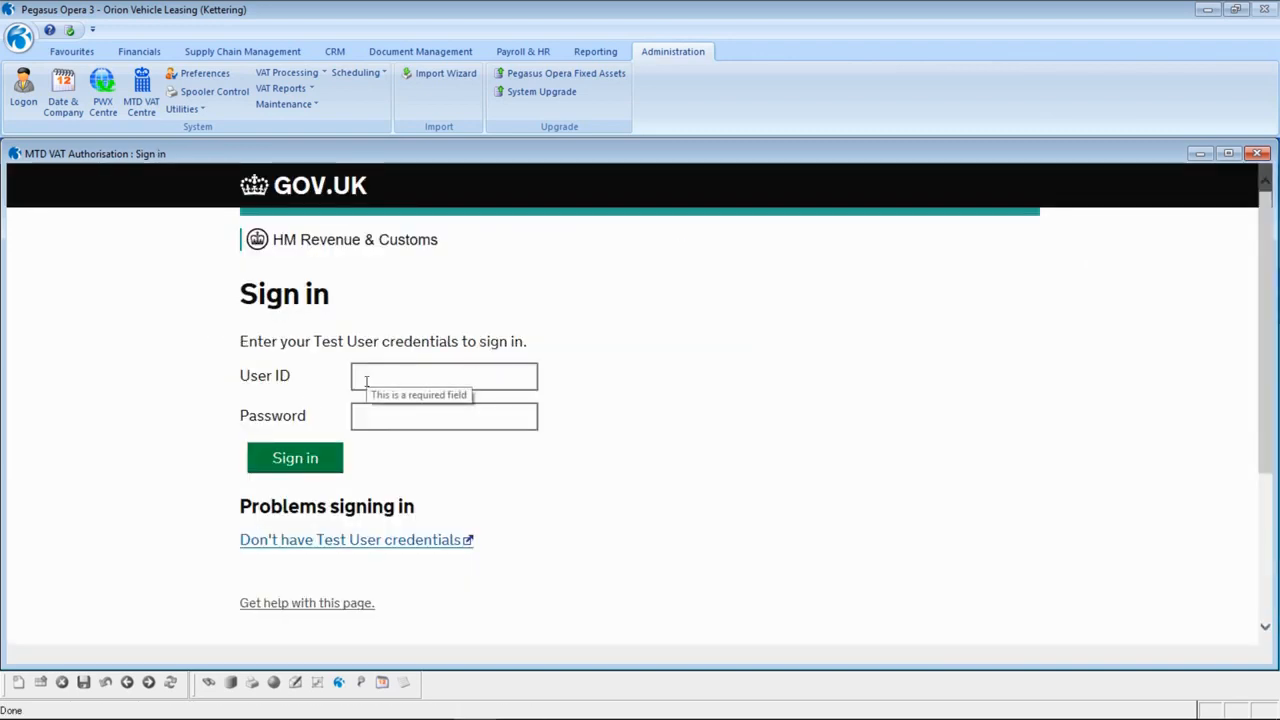
left_click(366, 381)
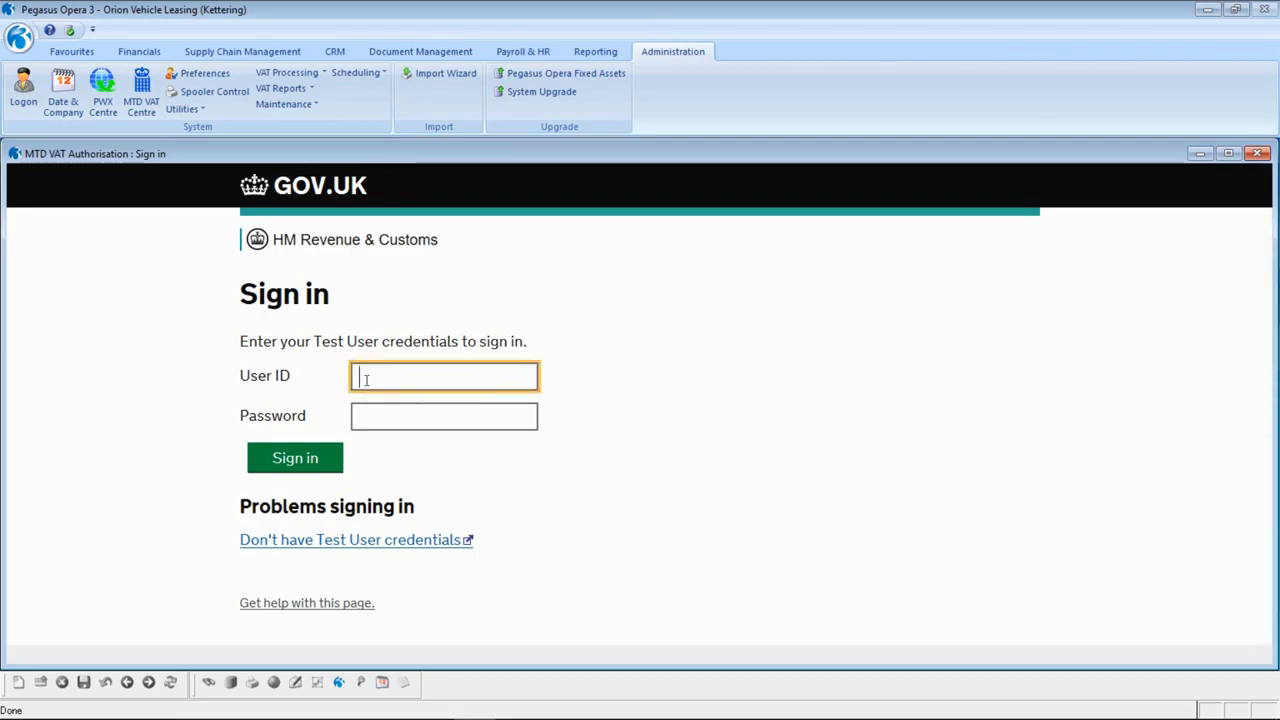
type("12613087")
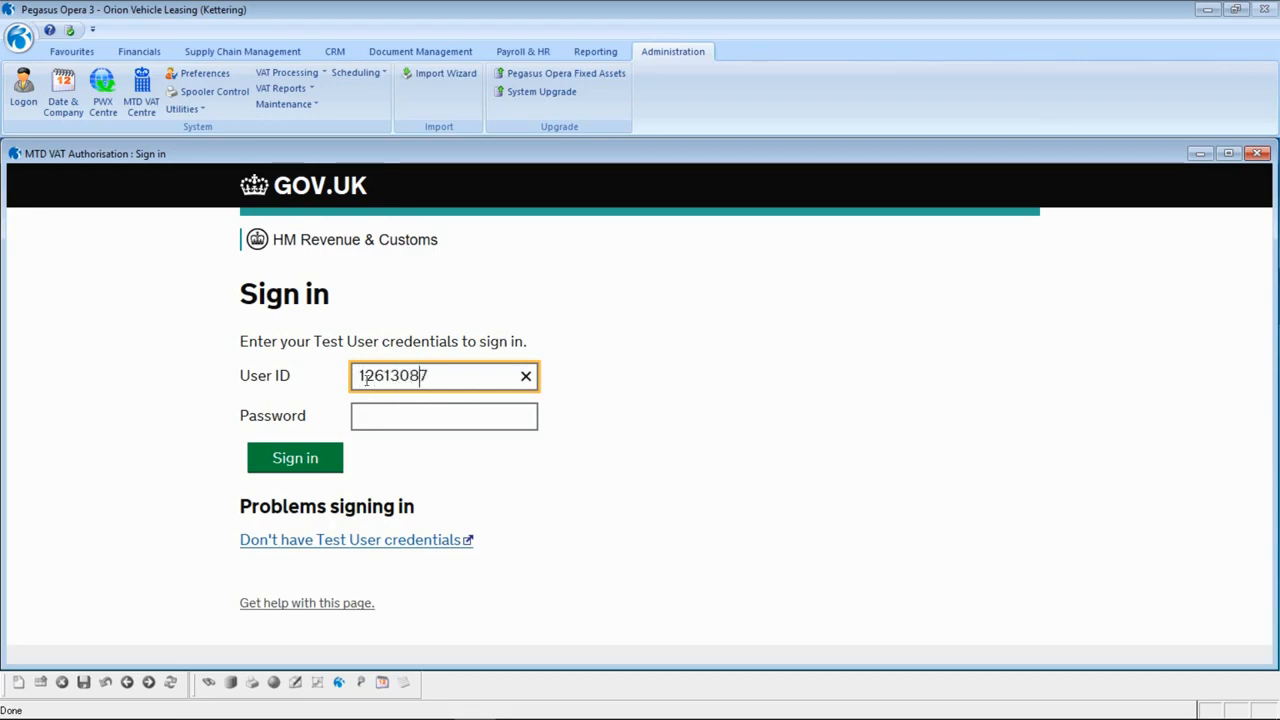
type("0130")
key("Tab")
type("••••••••••••")
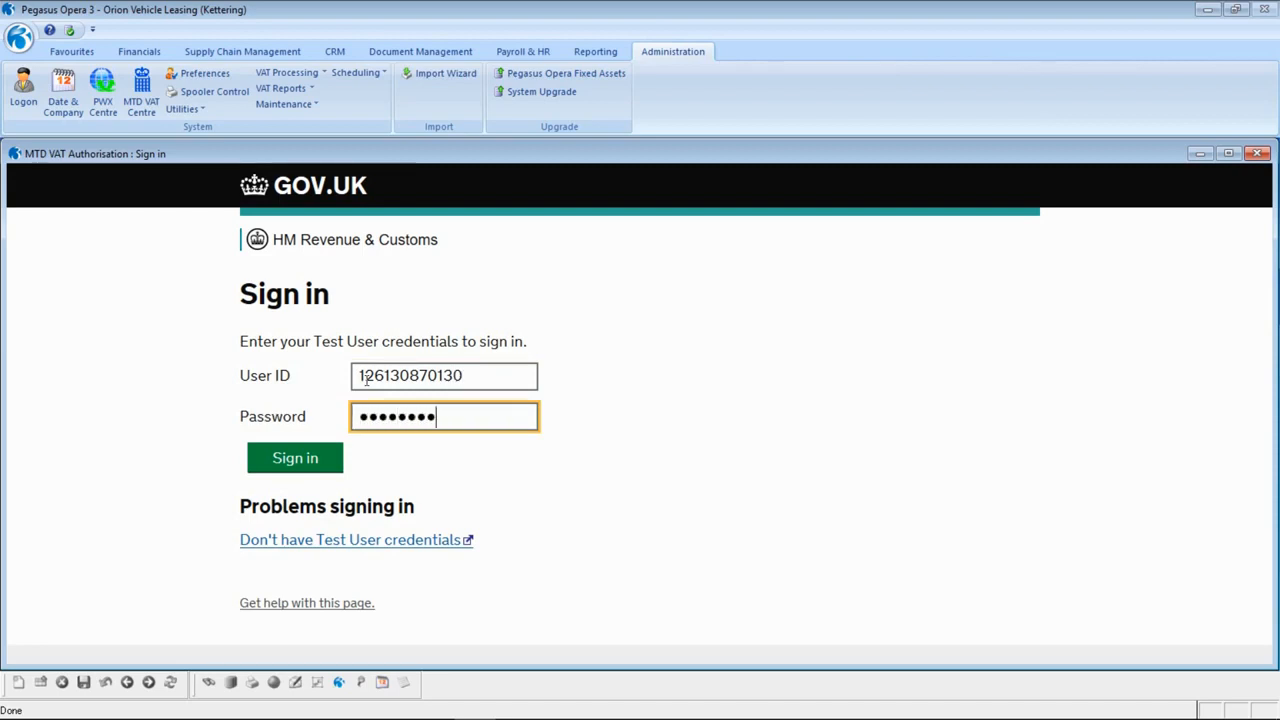
left_click(258, 461)
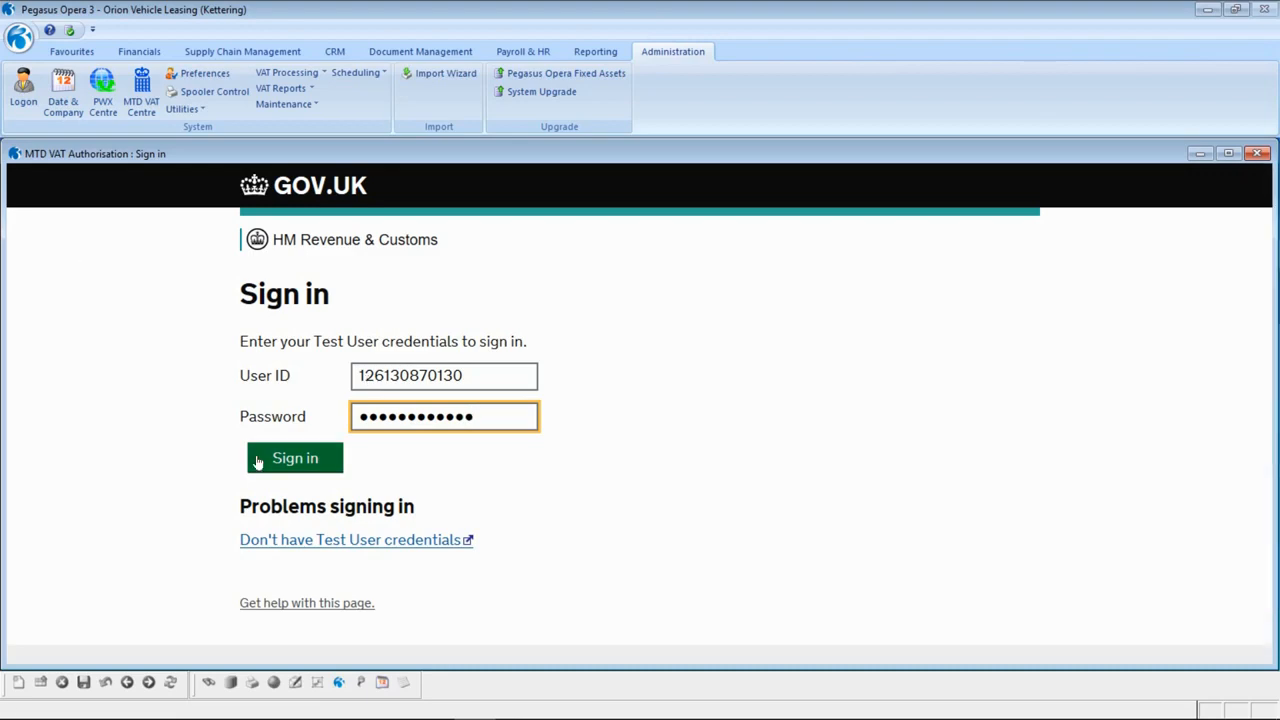
left_click(257, 460)
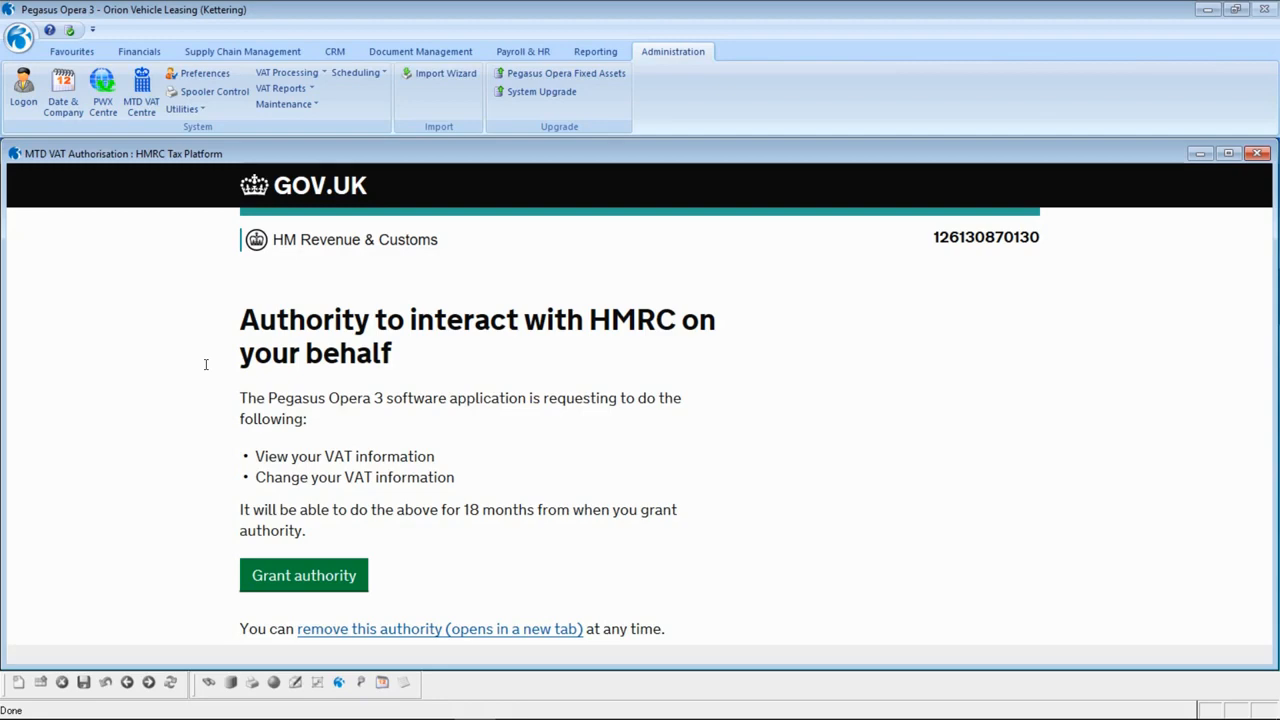
Step: Grant HMRC authority, then view the previous submission figures in the MTD VAT Centre
left_click(270, 580)
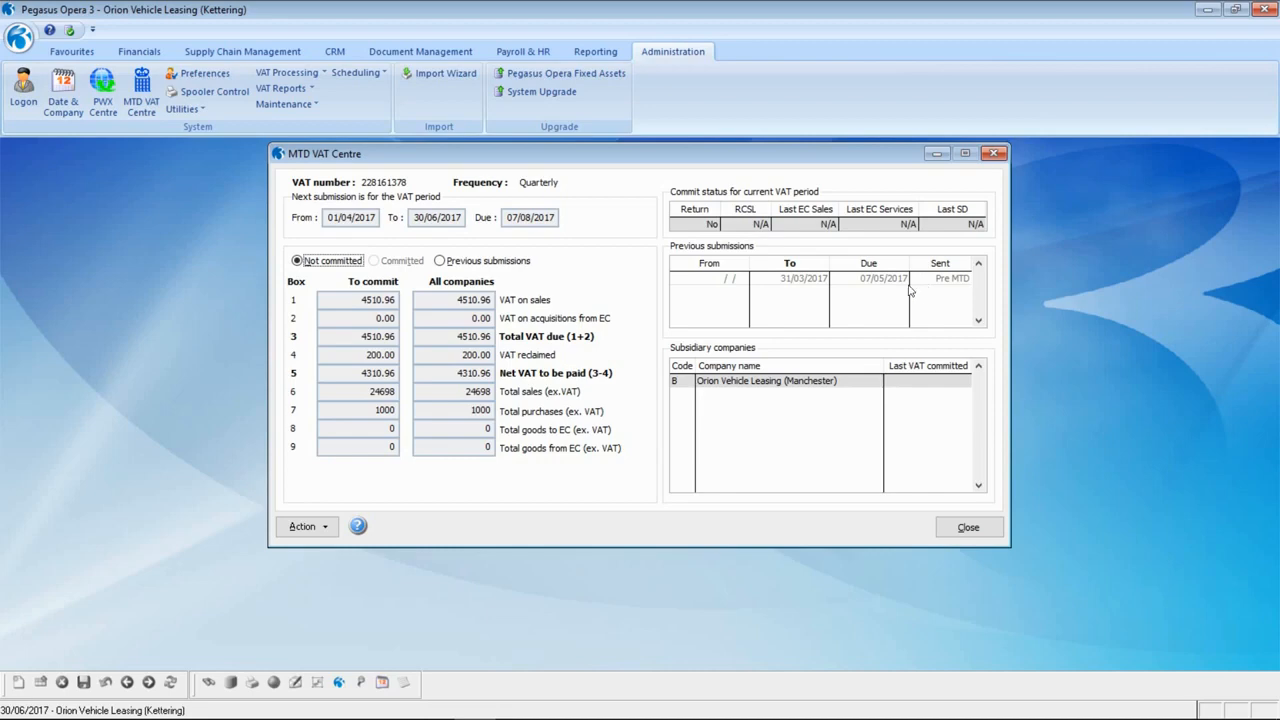
left_click(440, 261)
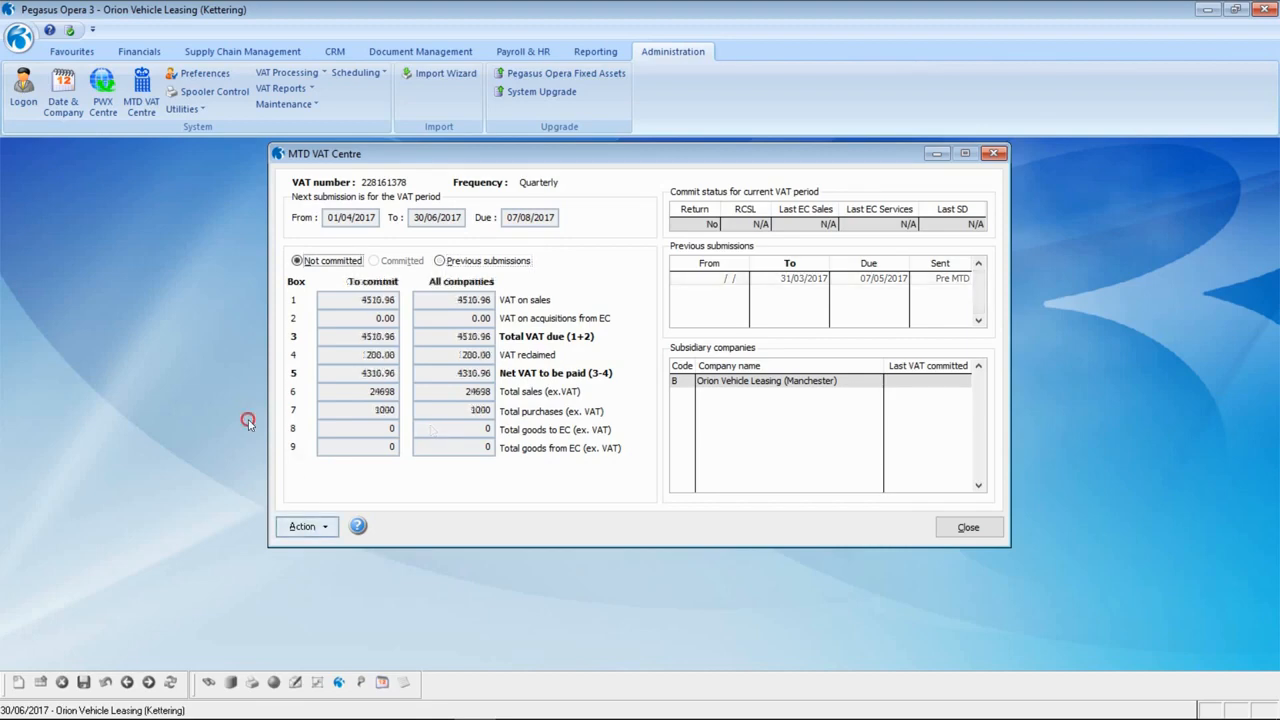
Step: Browse the VAT reports without choosing one, close the MTD VAT Centre, and open Purchase Processing
key("alt+a")
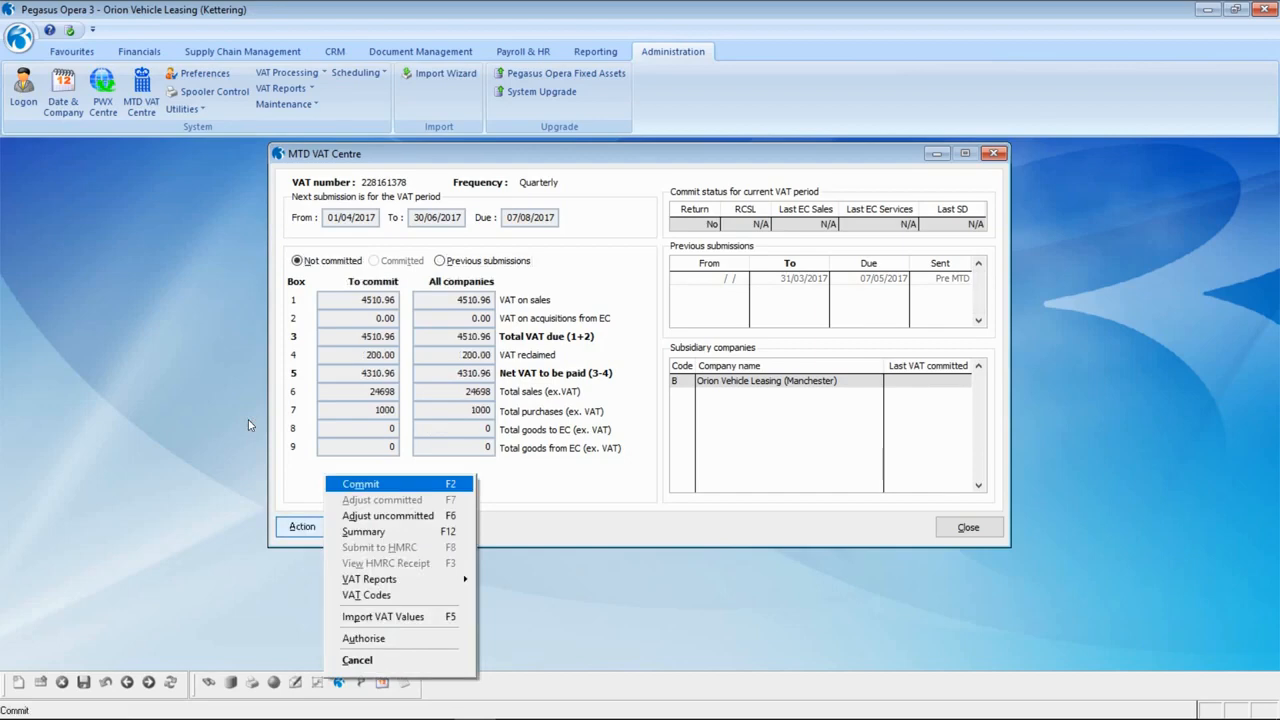
left_click(333, 578)
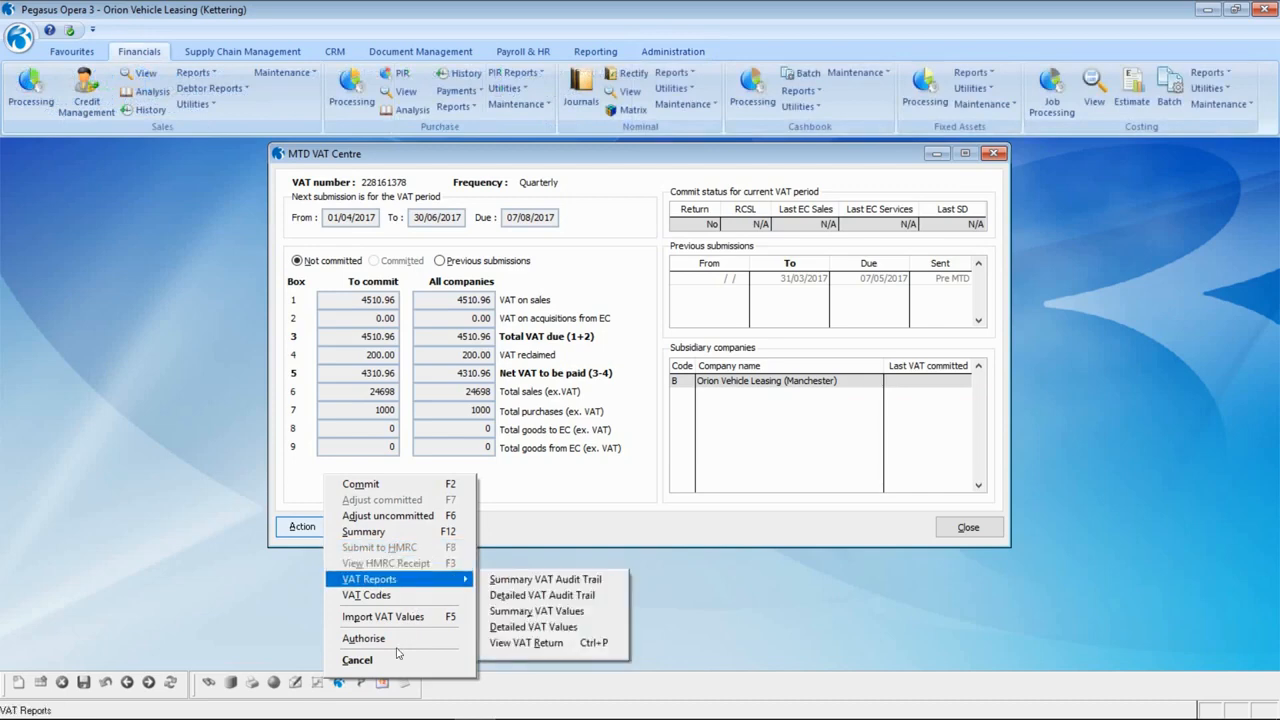
left_click(397, 661)
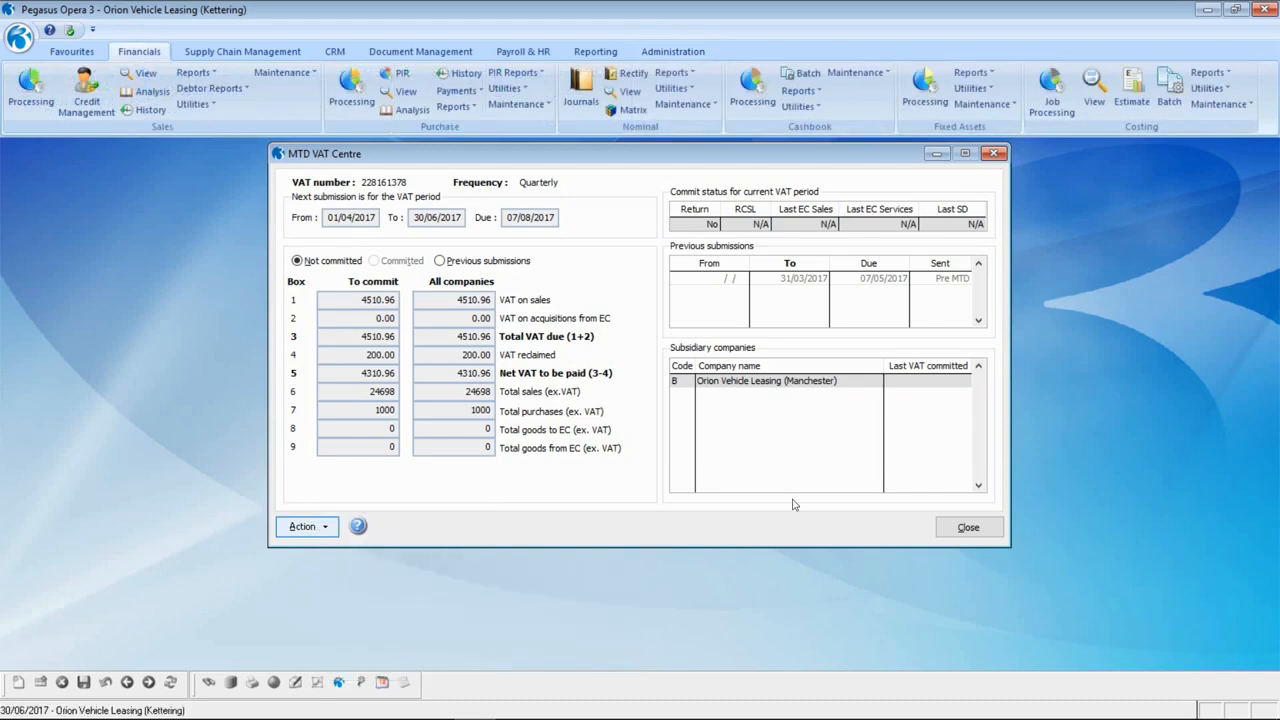
left_click(962, 528)
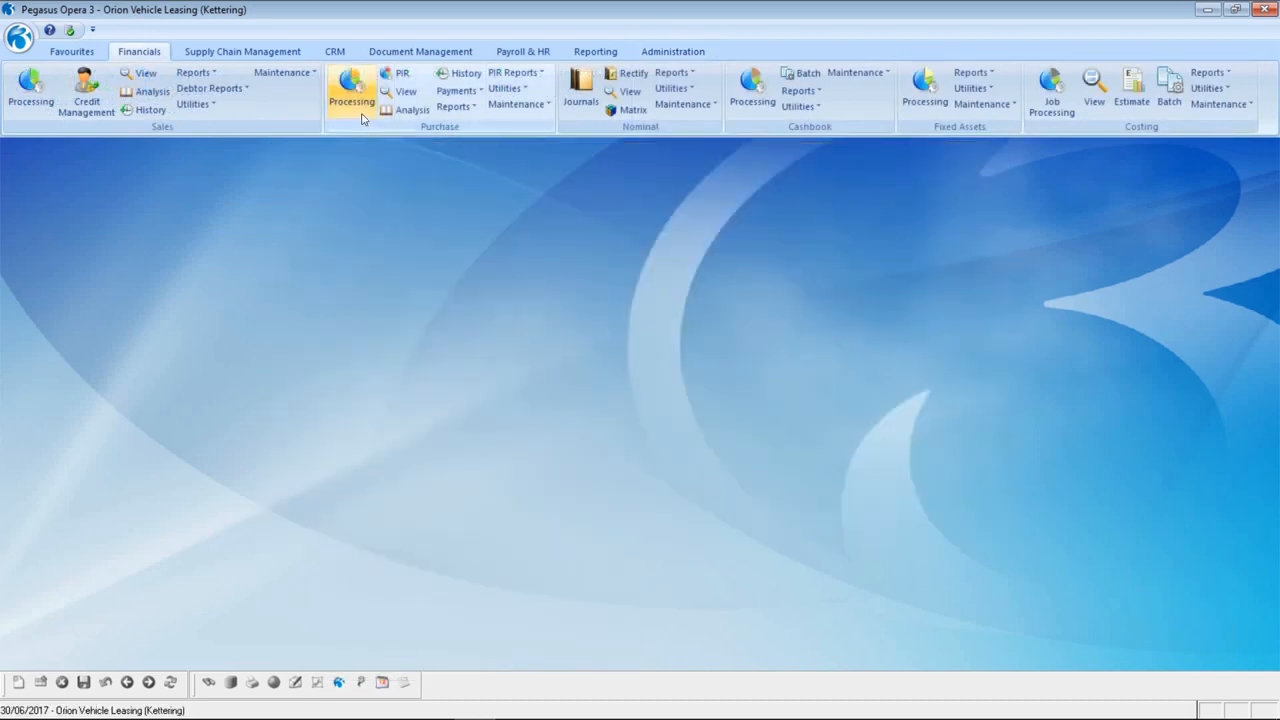
left_click(360, 112)
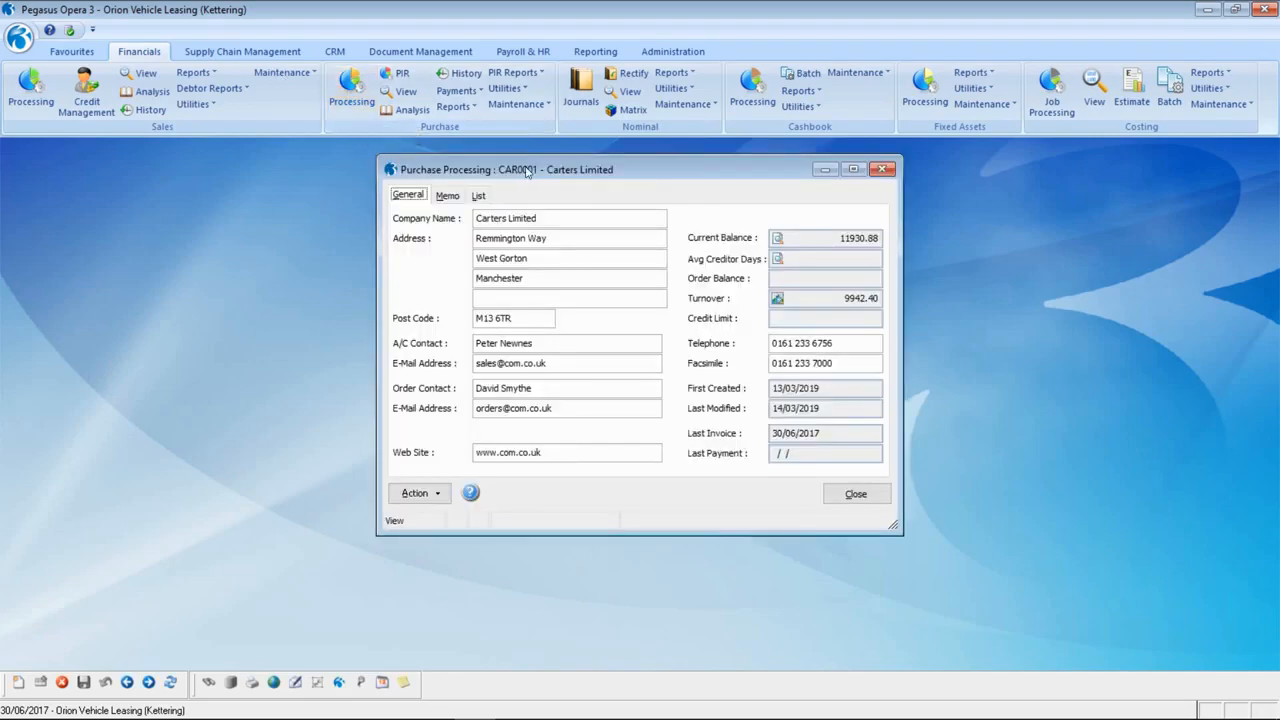
Step: Move to the next supplier, David Corne Company with balance 298.18, and bring up its actions
key("Page_Down")
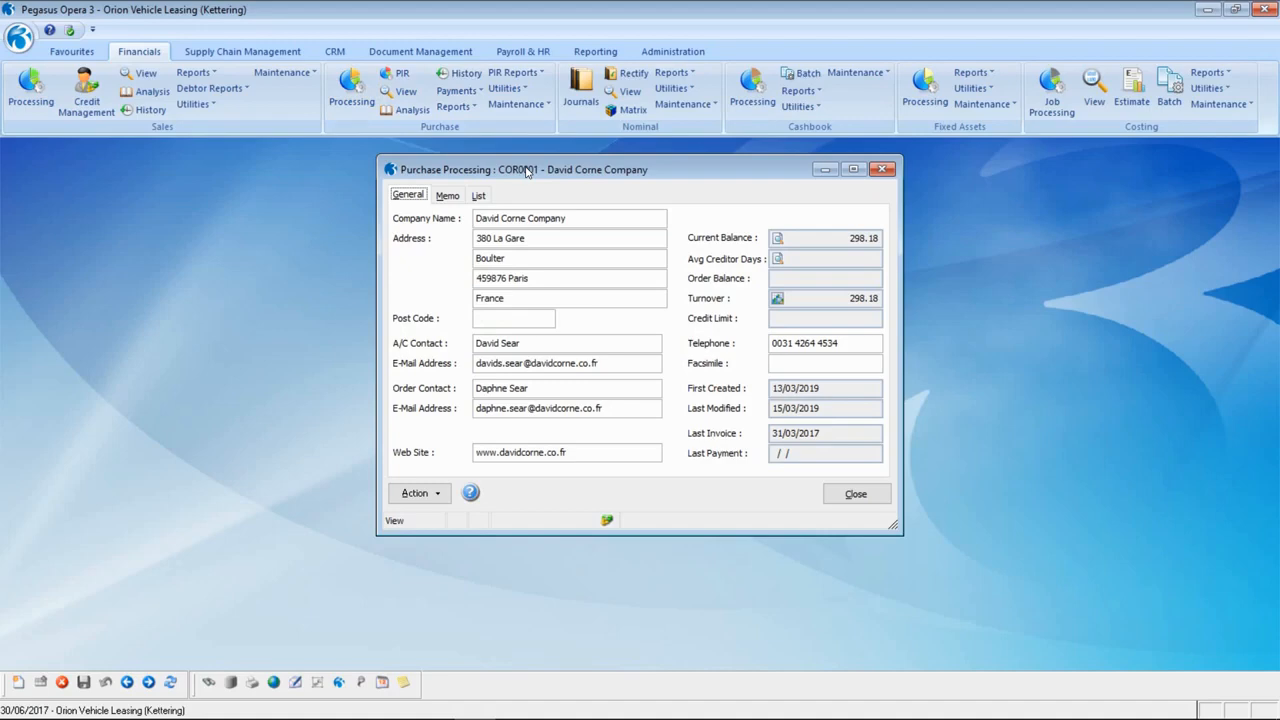
left_click(416, 494)
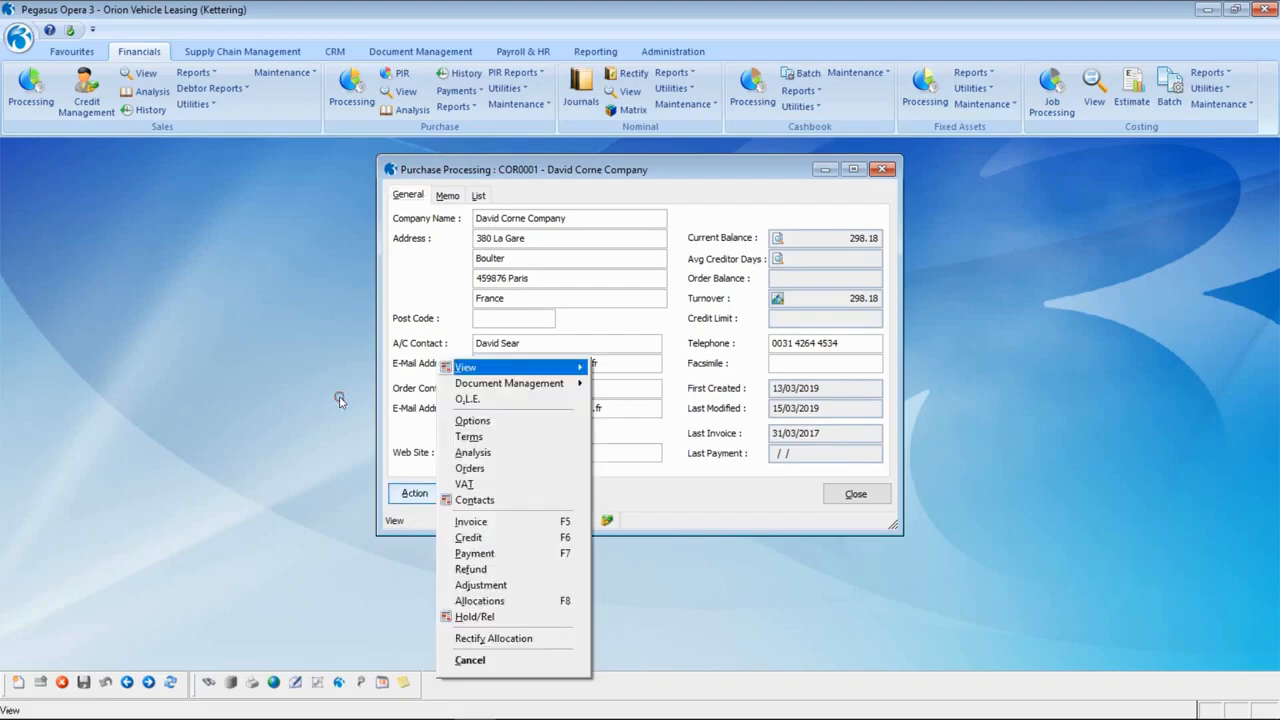
Step: Enter the invoice header: reference INV73000, second reference P/O 75928, value 600
left_click(467, 523)
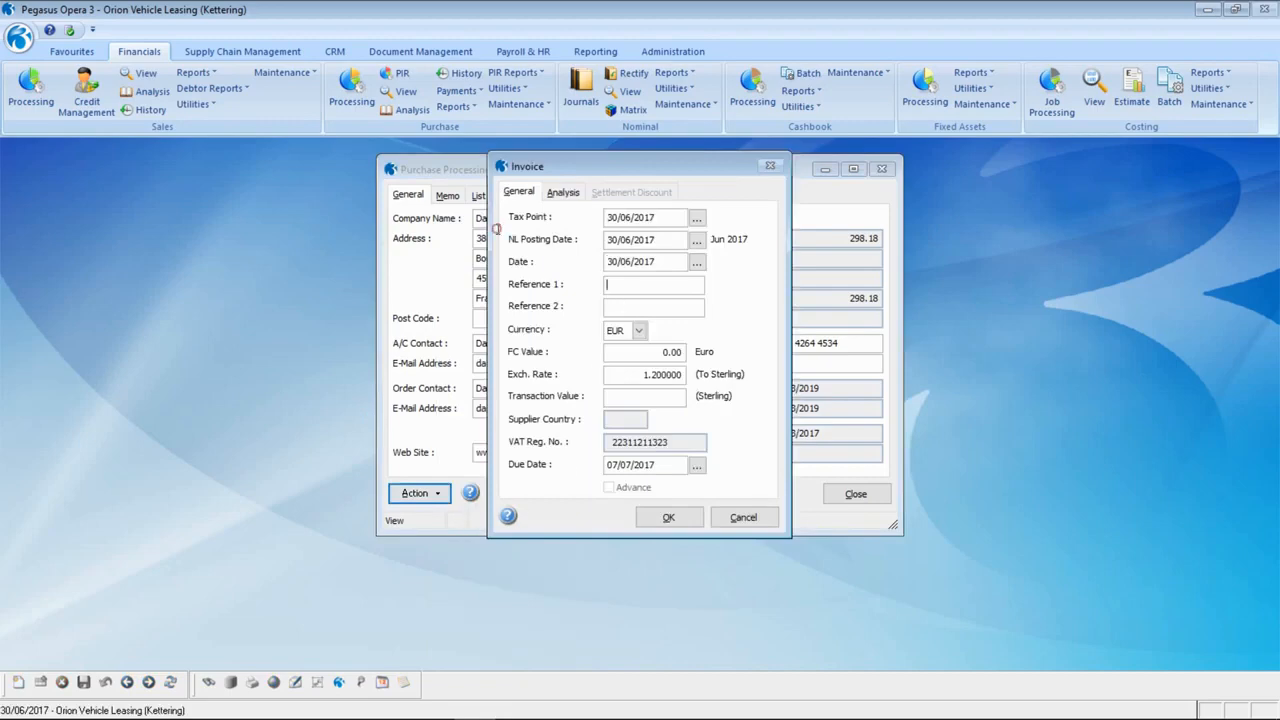
type("INV73000")
key("Tab")
type("P/O 75928")
key("Tab")
key("Tab")
type("600")
key("Tab")
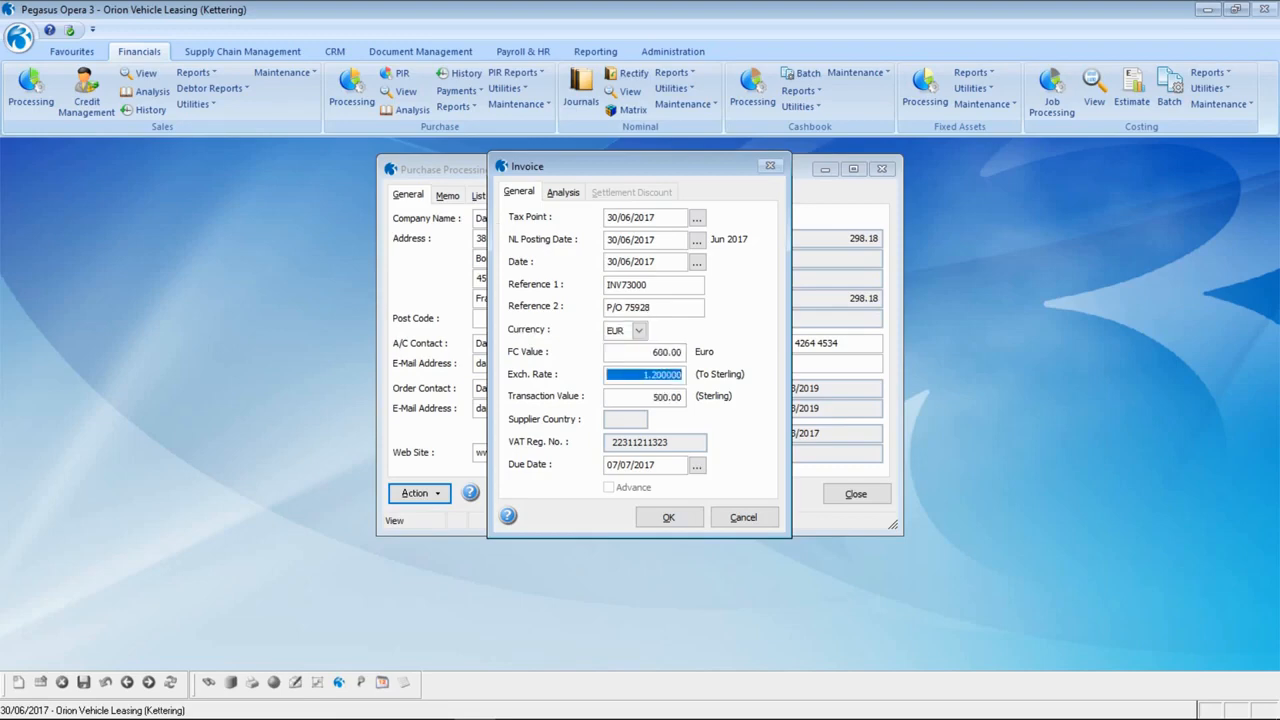
left_click(678, 515)
Step: Analyse 600.00 goods to M310 Purchases - Maintenance and post without capturing a document
left_click(753, 195)
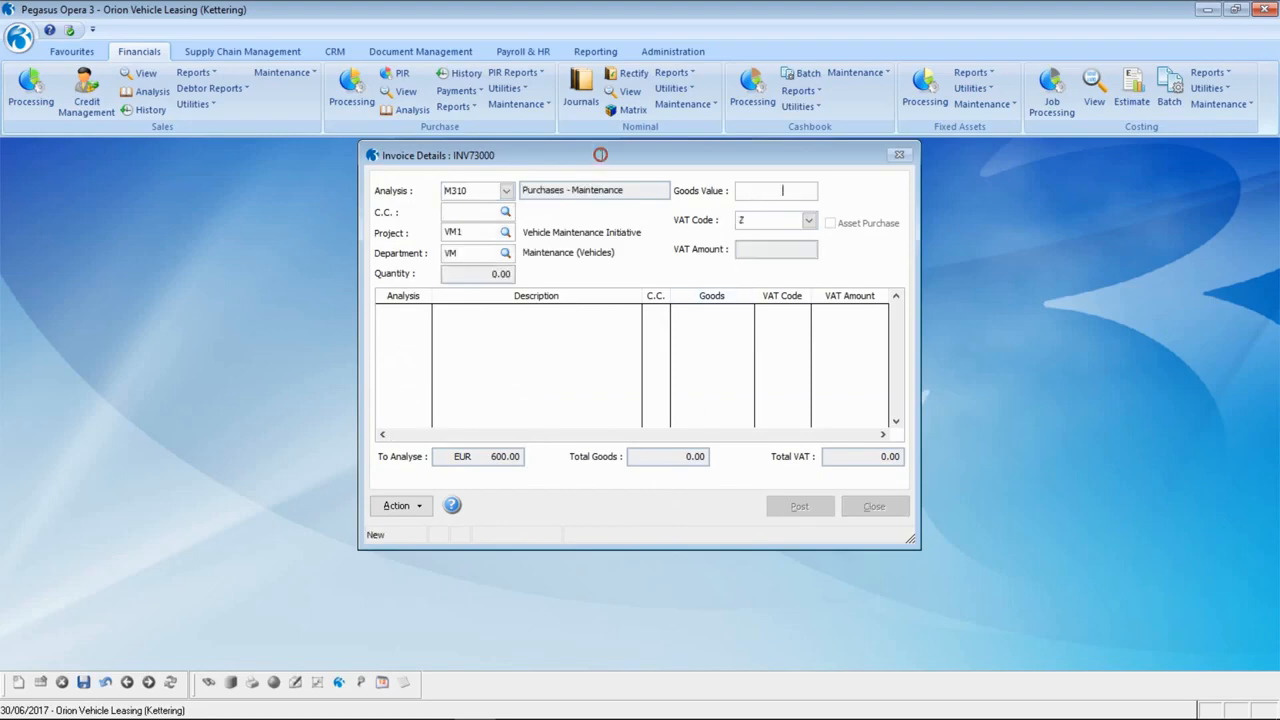
type("600")
key("Tab")
left_click(84, 681)
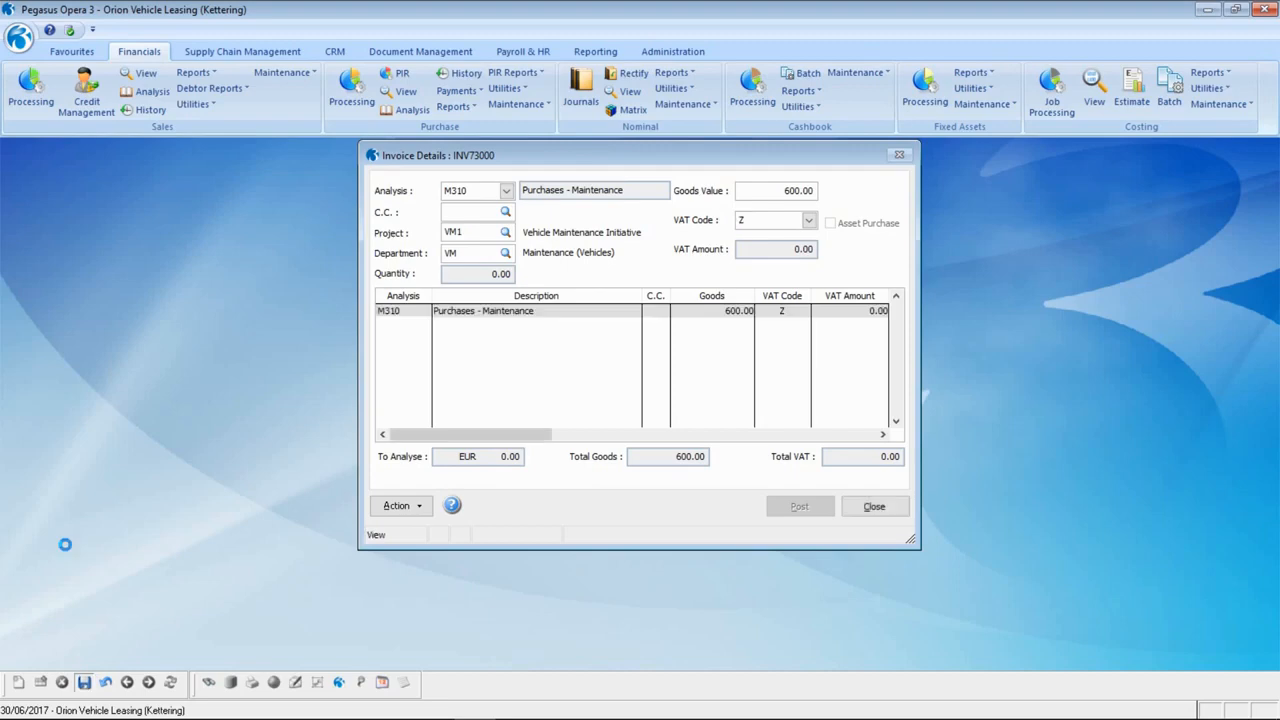
left_click(799, 507)
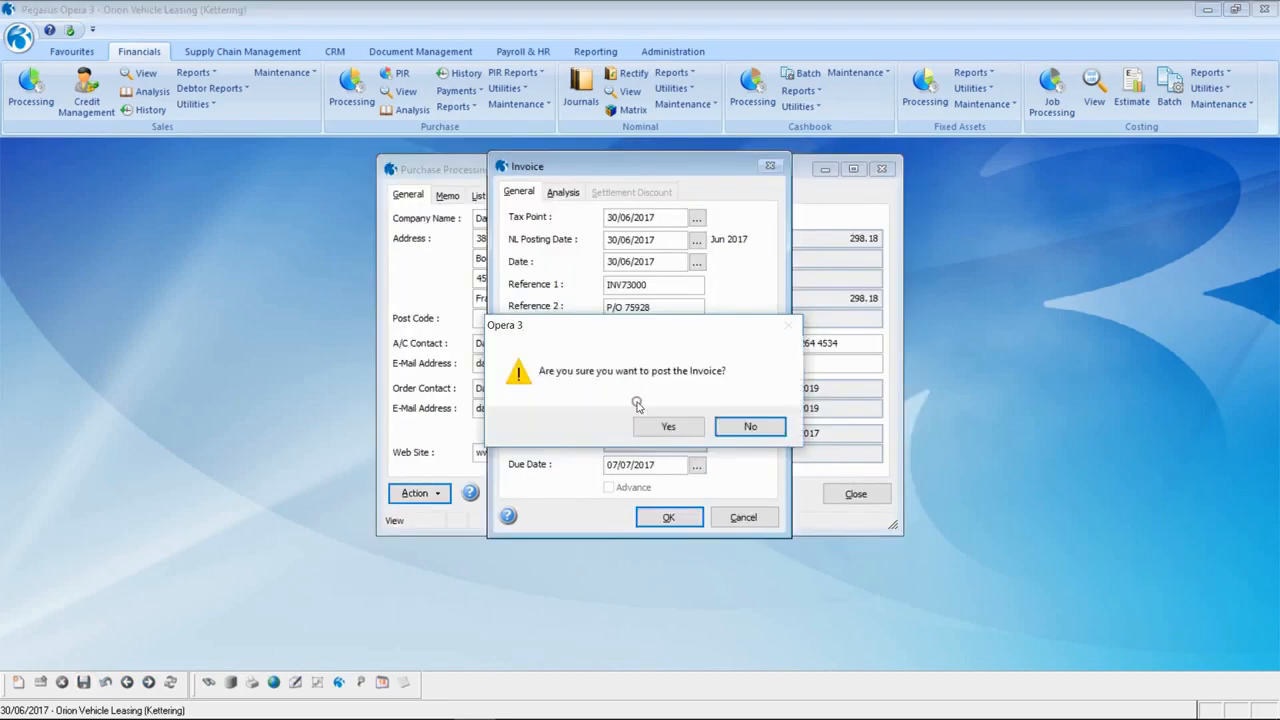
left_click(684, 430)
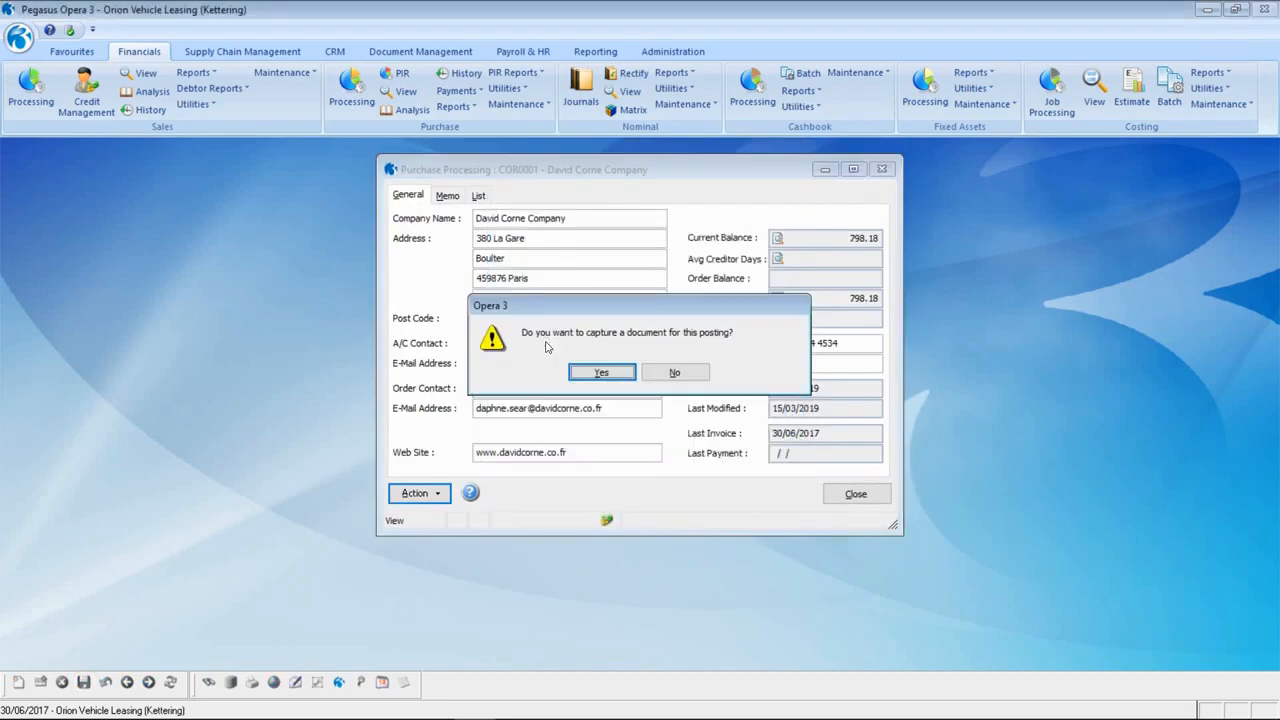
key("Return")
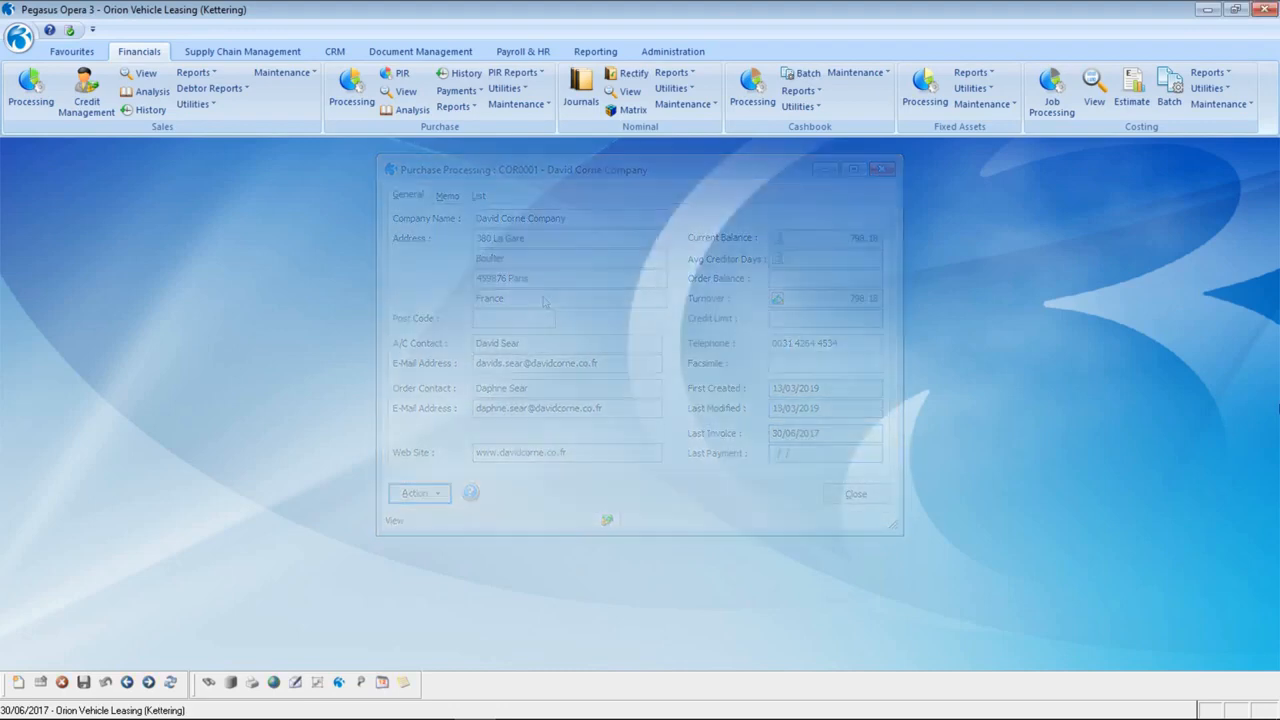
left_click(687, 55)
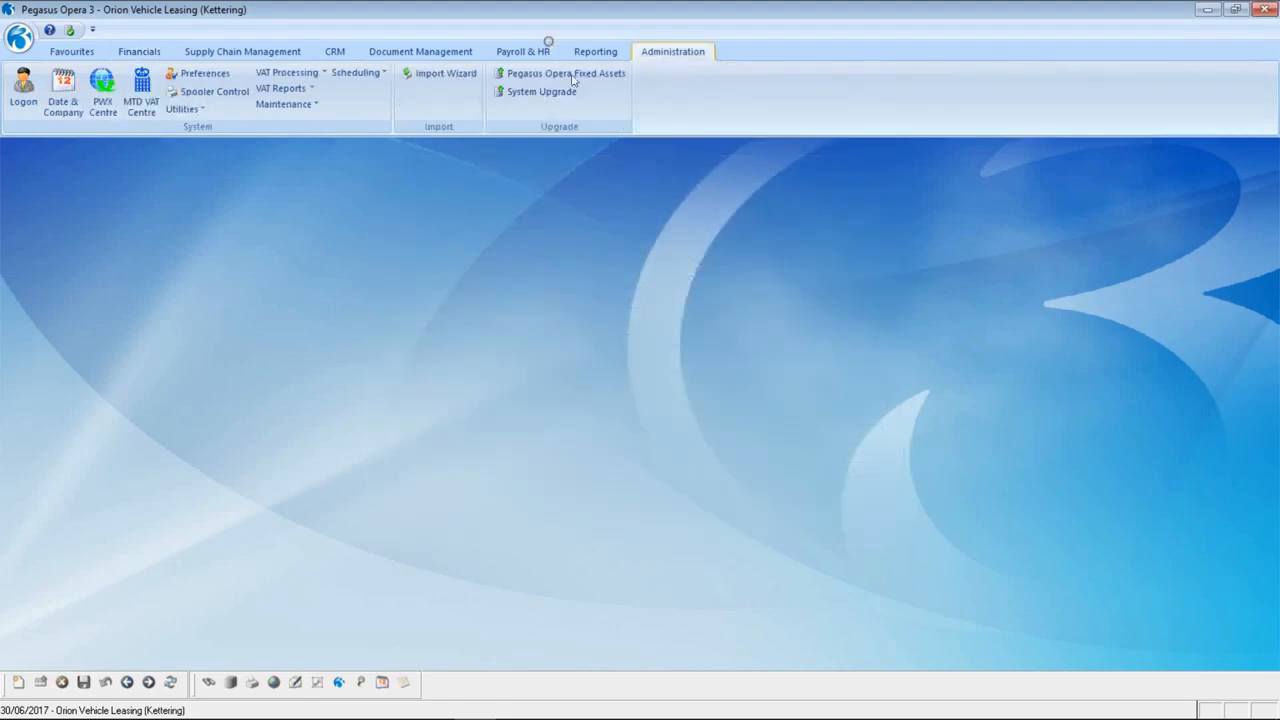
Step: Reopen the MTD VAT Centre to view uncommitted 01/04/2017–30/06/2017 figures, net VAT 4310.96
left_click(138, 90)
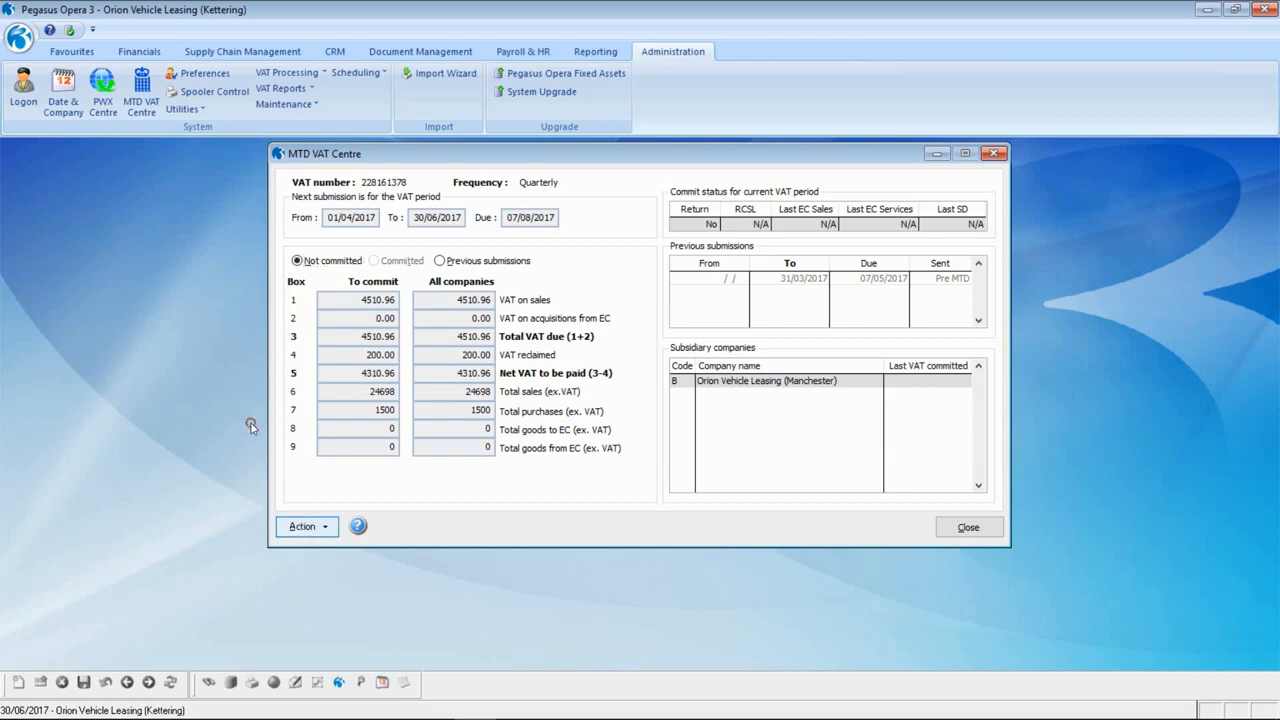
left_click(313, 528)
left_click(368, 595)
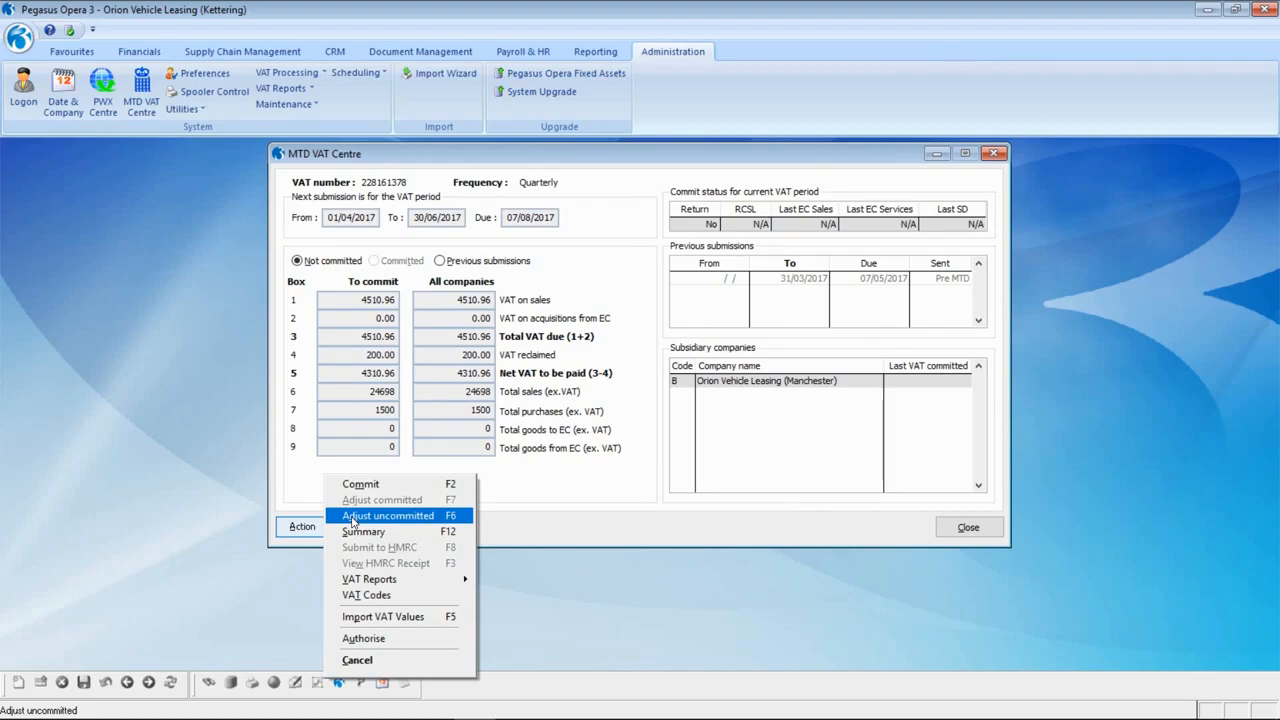
Step: Start an uncommitted VAT adjustment on the P/L ledger for the supplier's account
left_click(352, 517)
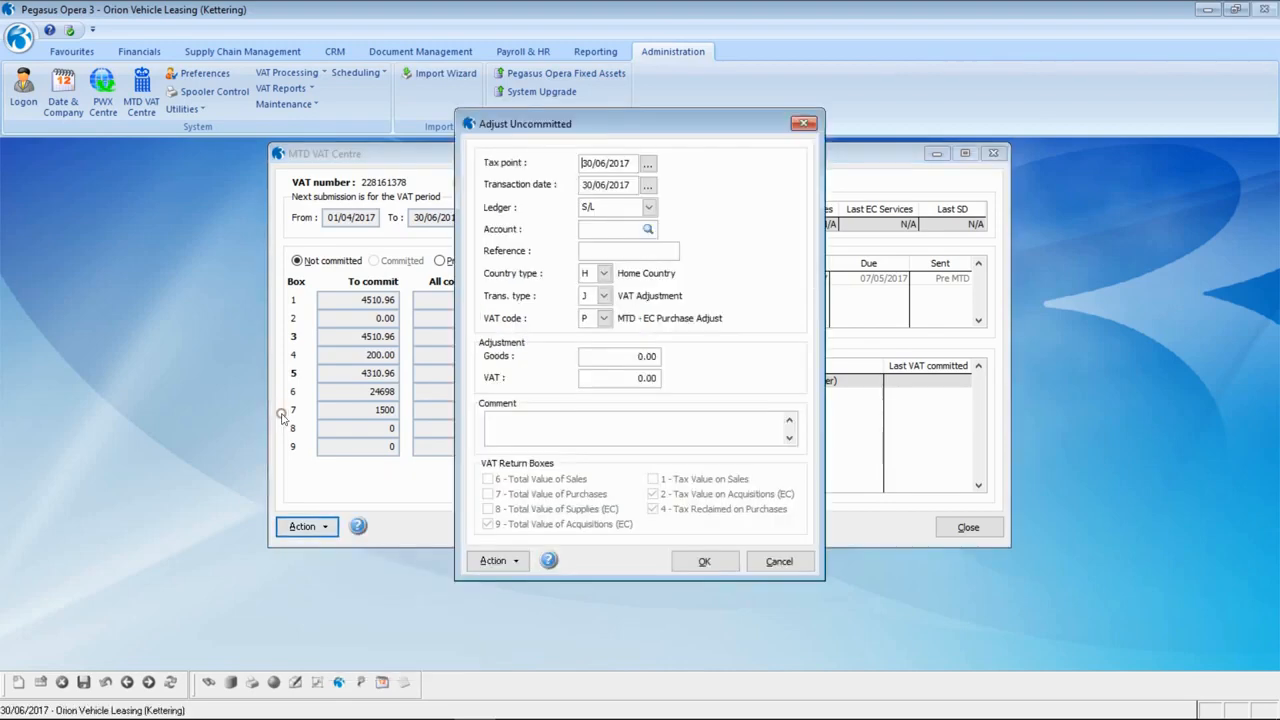
left_click(650, 207)
key("Down")
key("Return")
key("Tab")
type("C")
key("Tab")
left_click(520, 273)
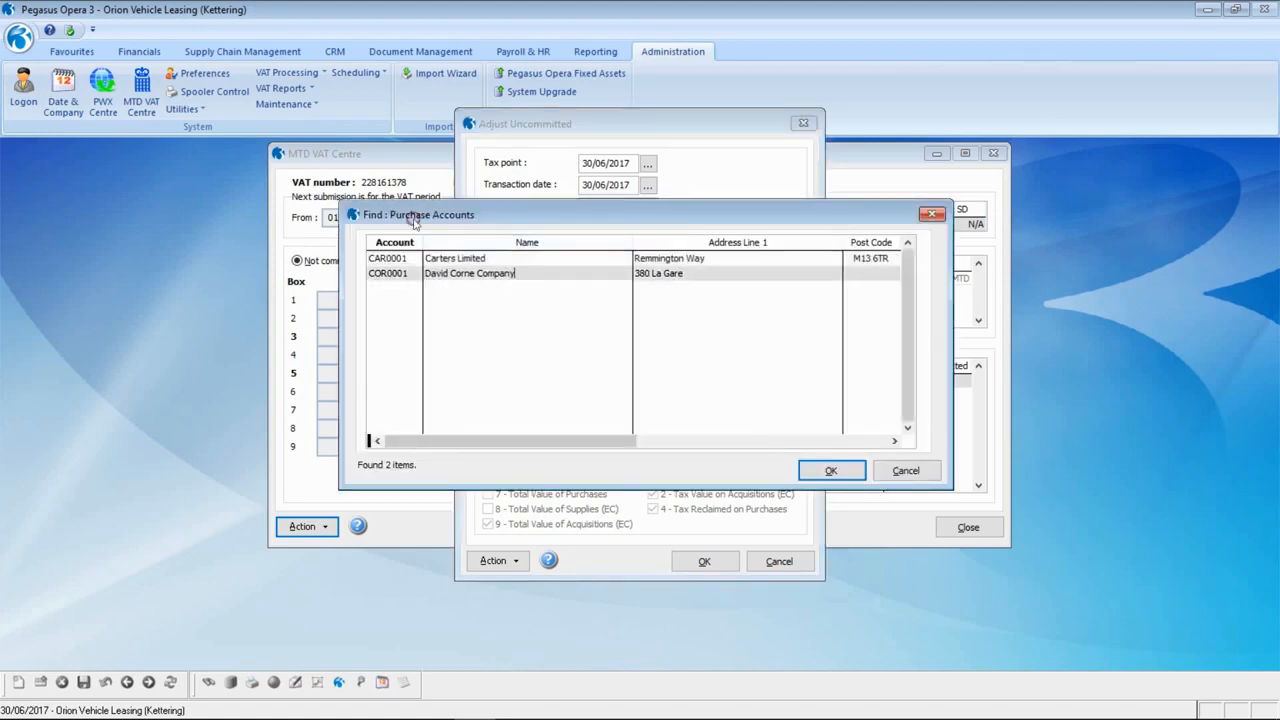
left_click(831, 470)
Step: Enter reference INV73000, goods 500.00, VAT 100.00 and an EC purchase comment, then post it
left_click(600, 250)
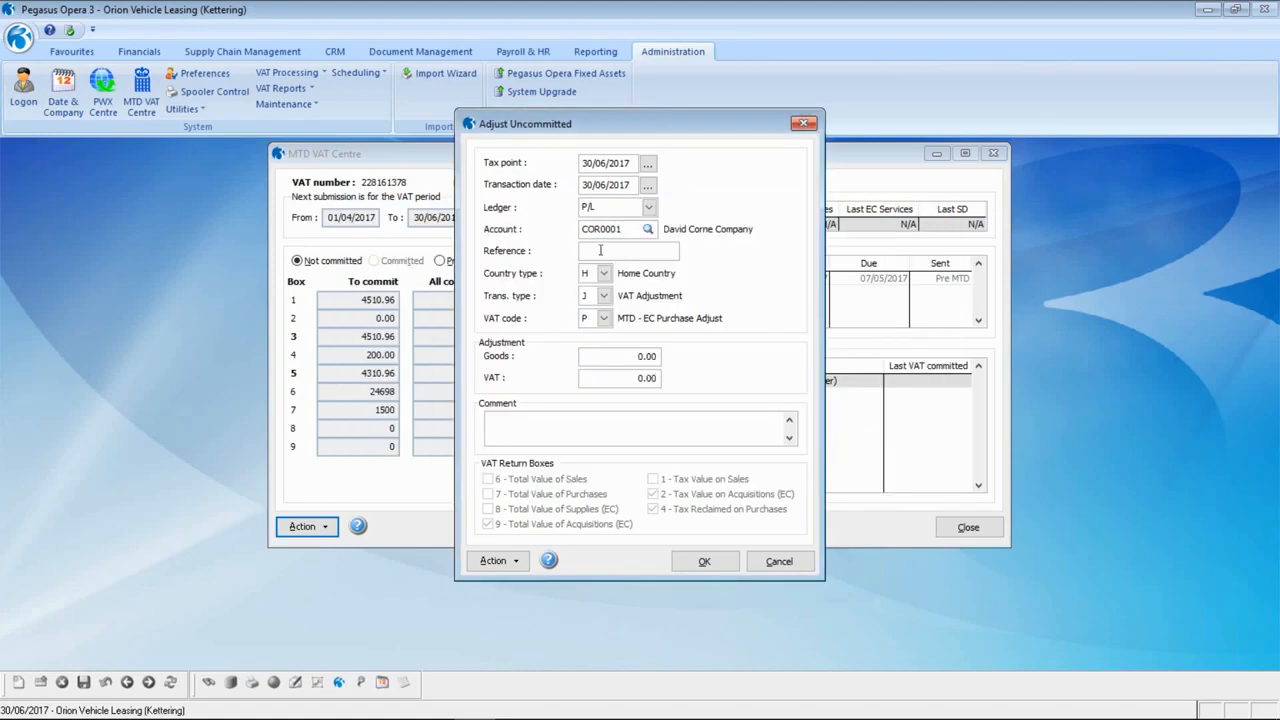
type("INV73000")
left_click(633, 356)
type("500.")
key("Tab")
type("100")
key("Tab")
type("INV73000 - EC purchase ad")
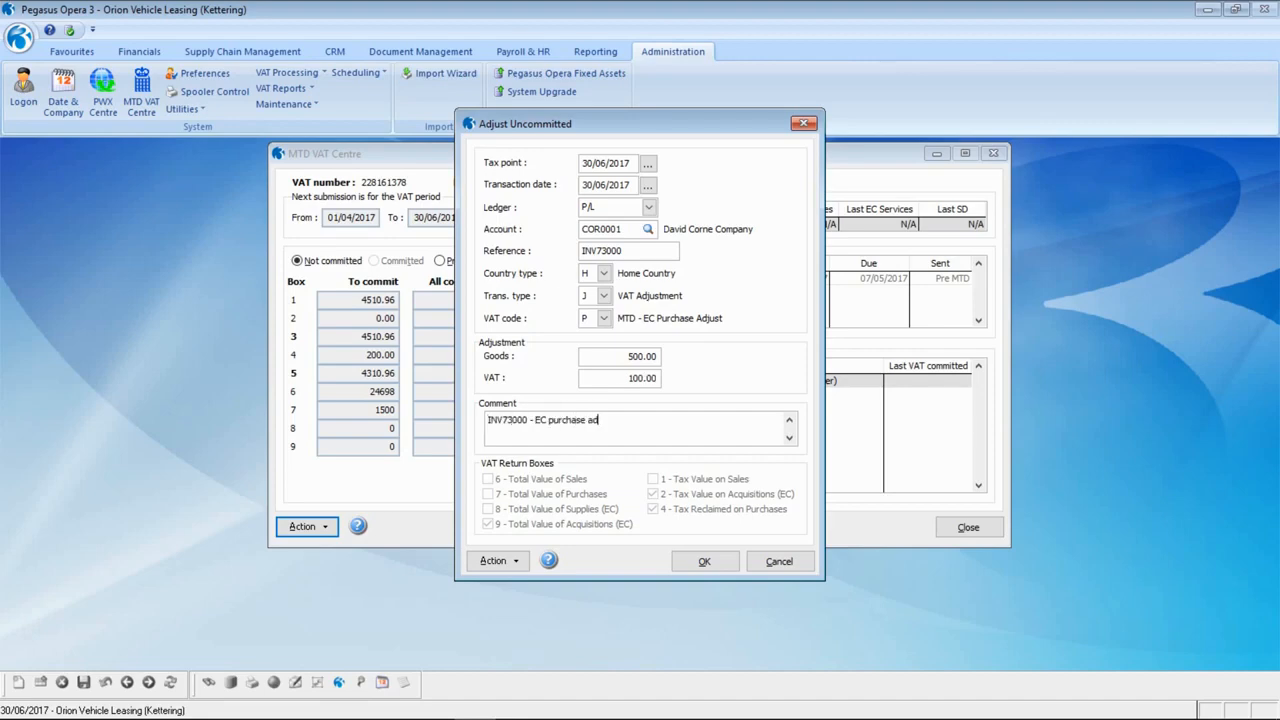
type("just to VAT eturn")
key("Left")
key("Left")
key("Left")
key("Left")
key("Left")
type("R")
left_click(704, 561)
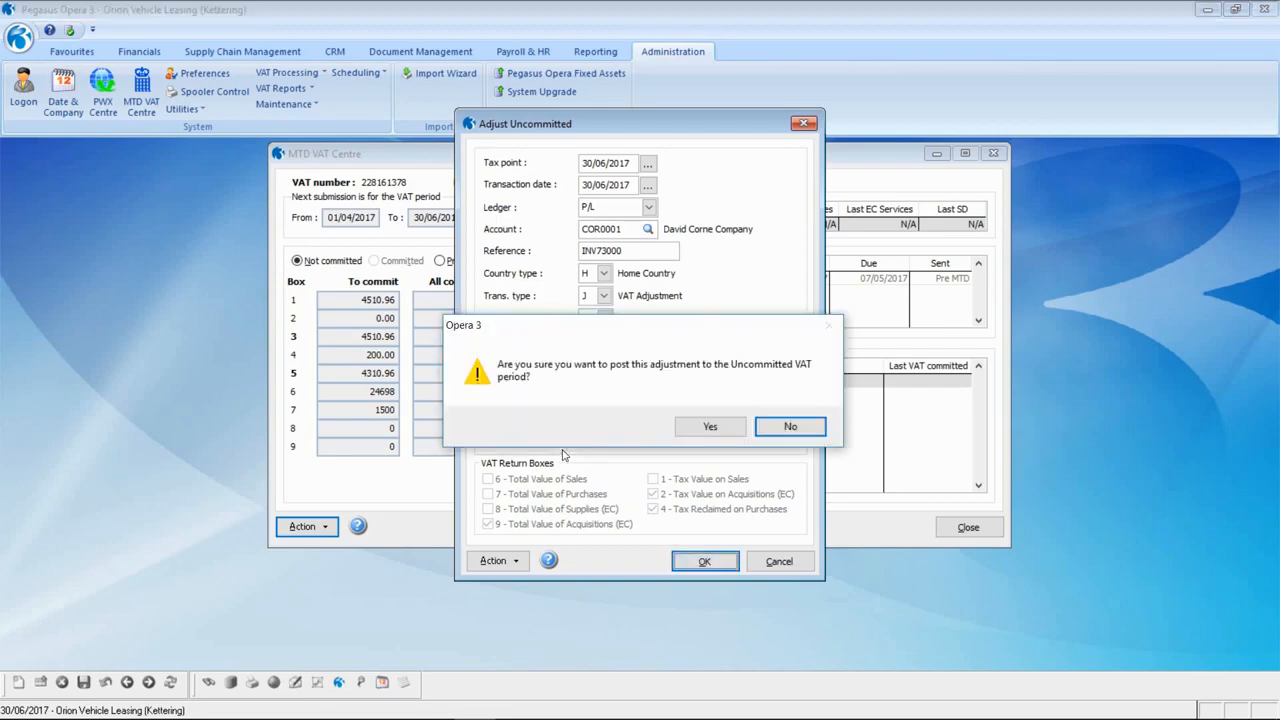
left_click(710, 427)
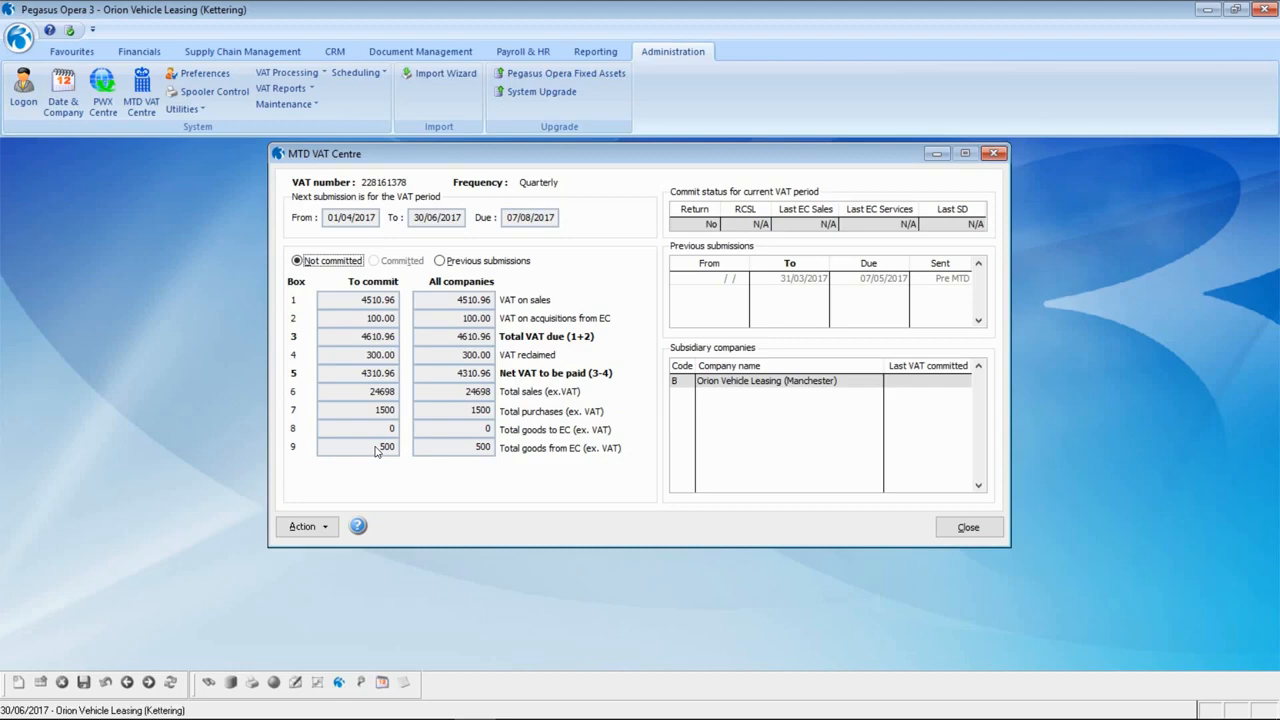
Step: Preview the Detailed VAT Audit Trail by tax point date, then close the MTD VAT Centre
left_click(305, 526)
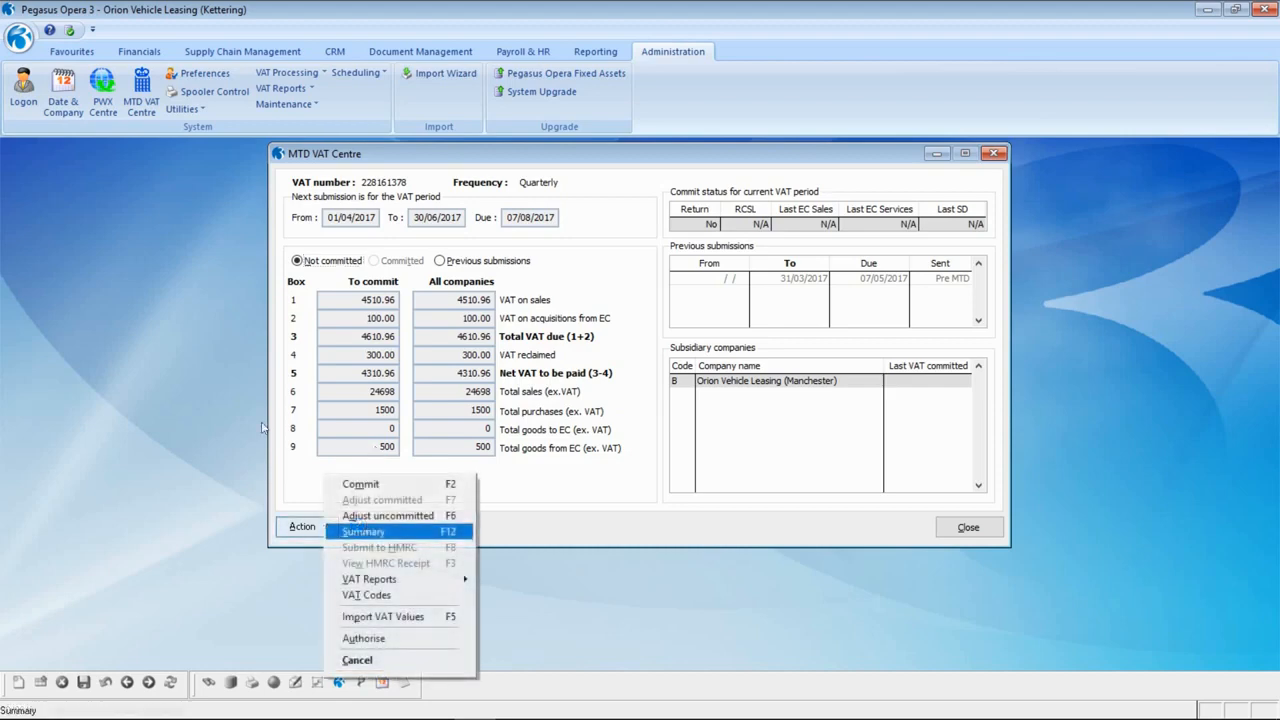
mouse_move(385, 581)
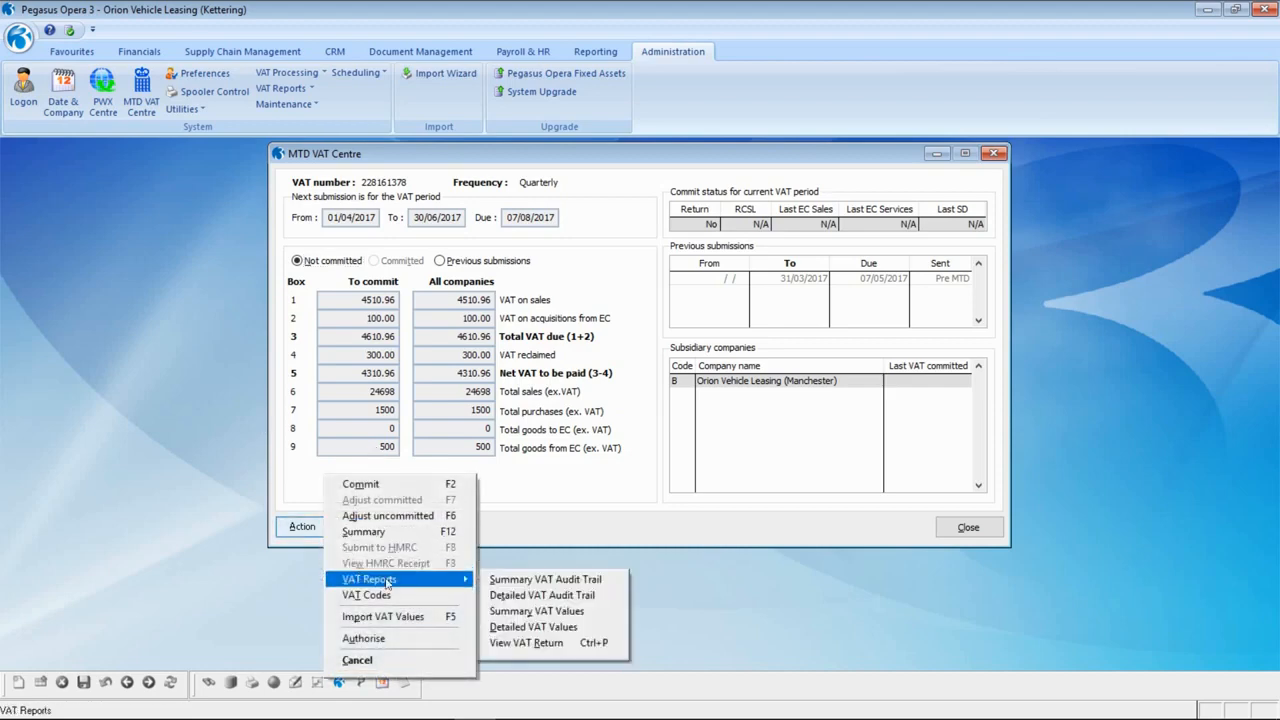
left_click(511, 597)
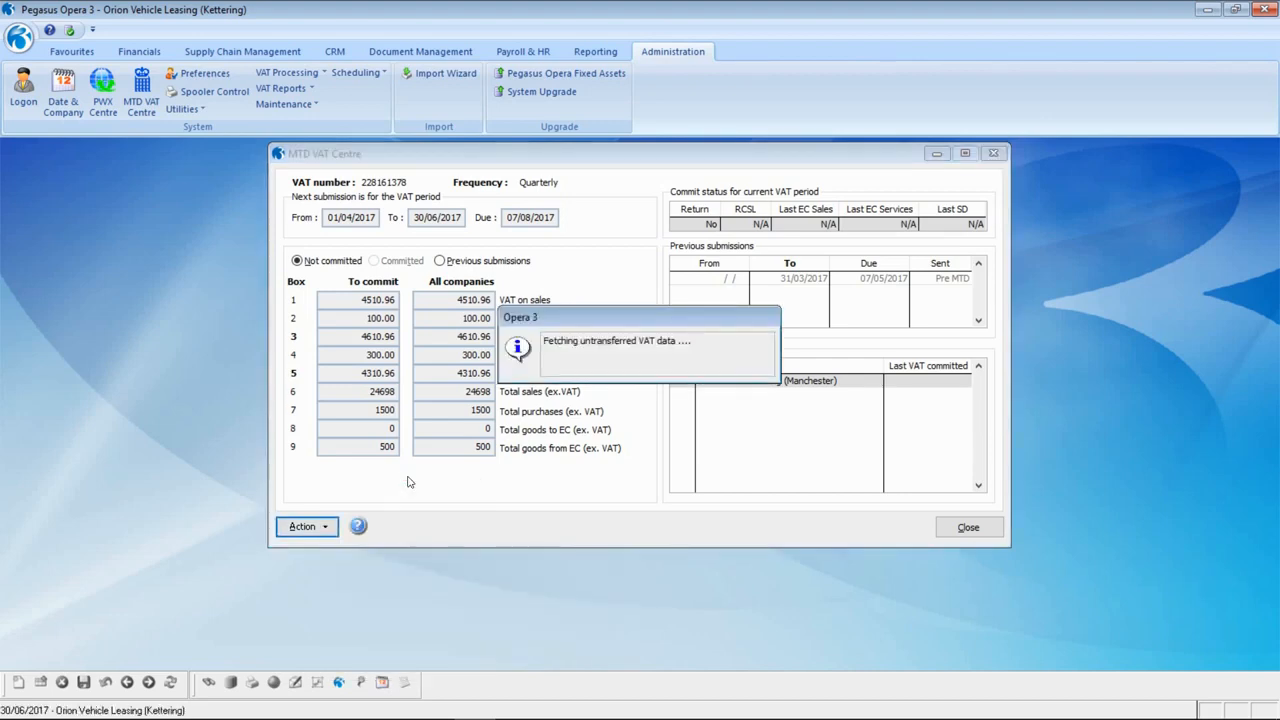
left_click(400, 183)
left_click(797, 568)
left_click(691, 516)
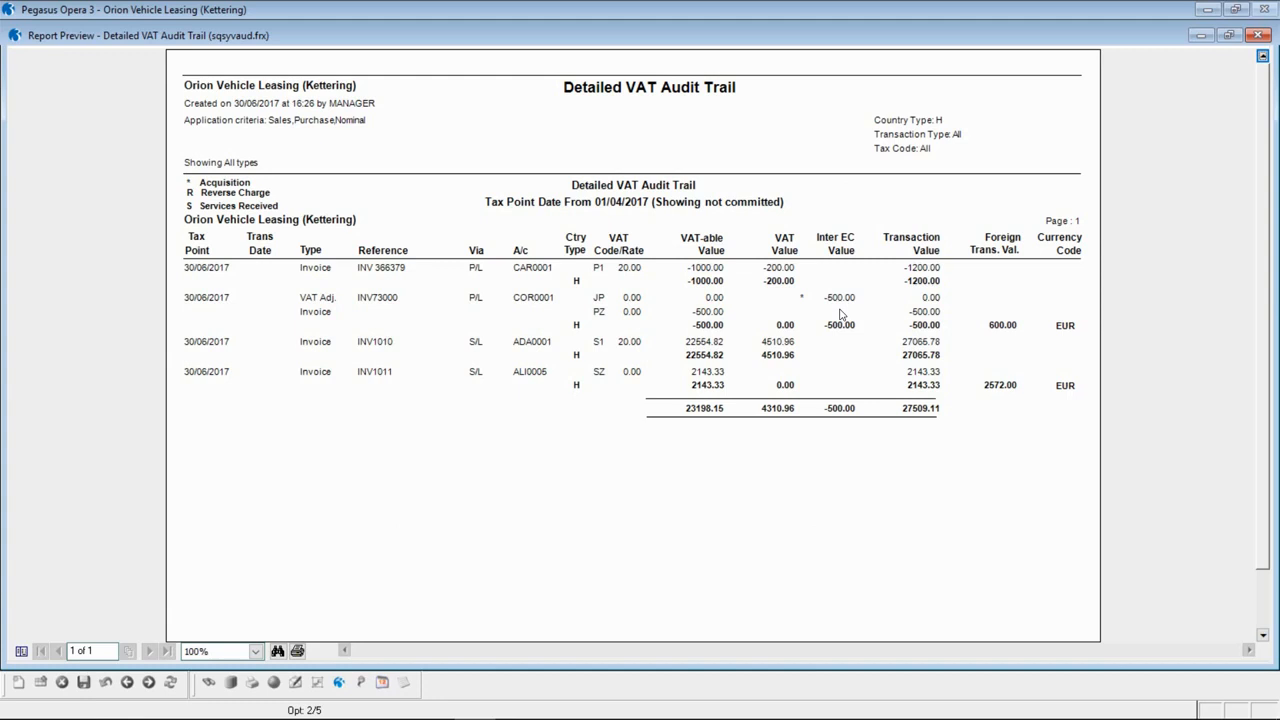
left_click(1263, 36)
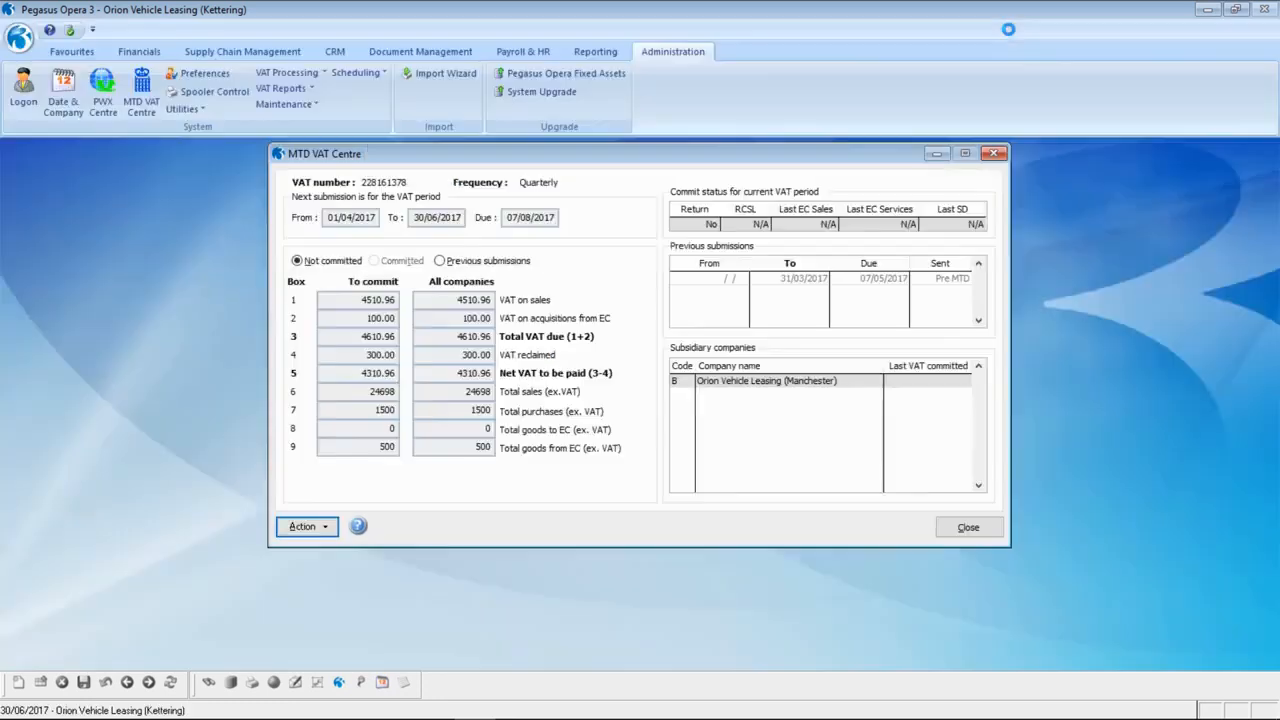
left_click(968, 527)
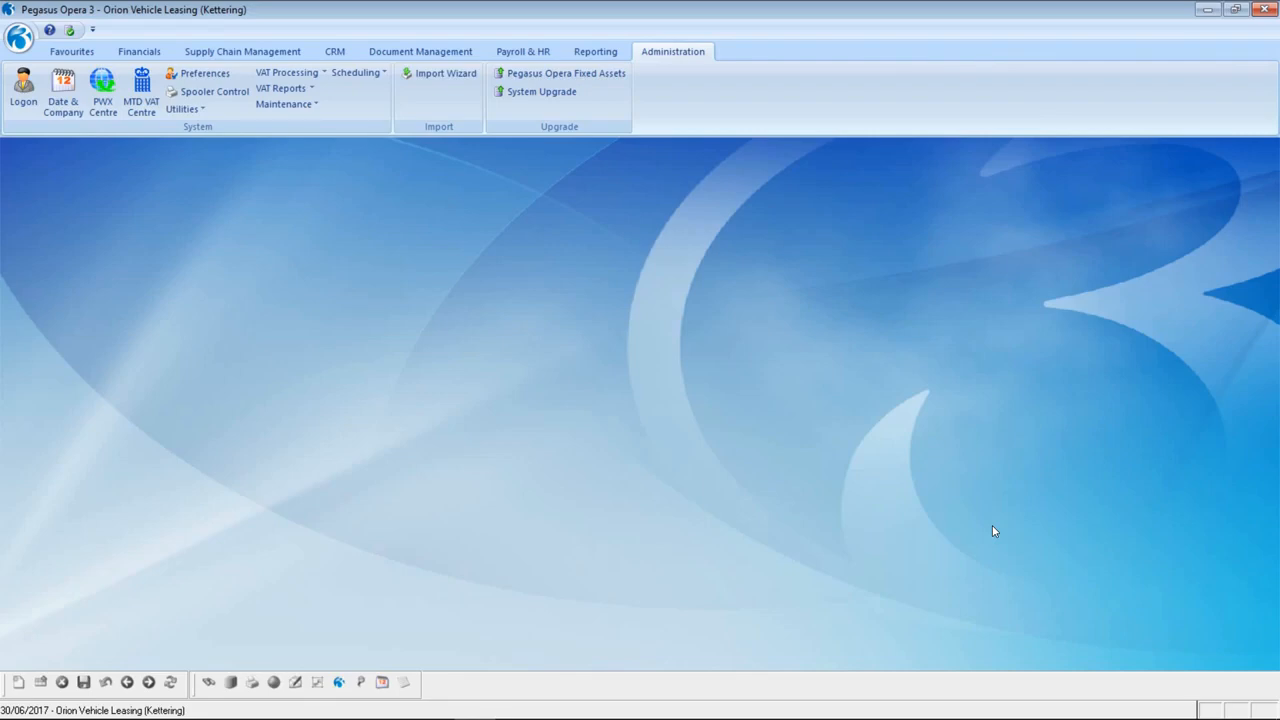
Step: Switch the open company to Orion Vehicle Leasing (Manchester)
left_click(24, 40)
left_click(70, 83)
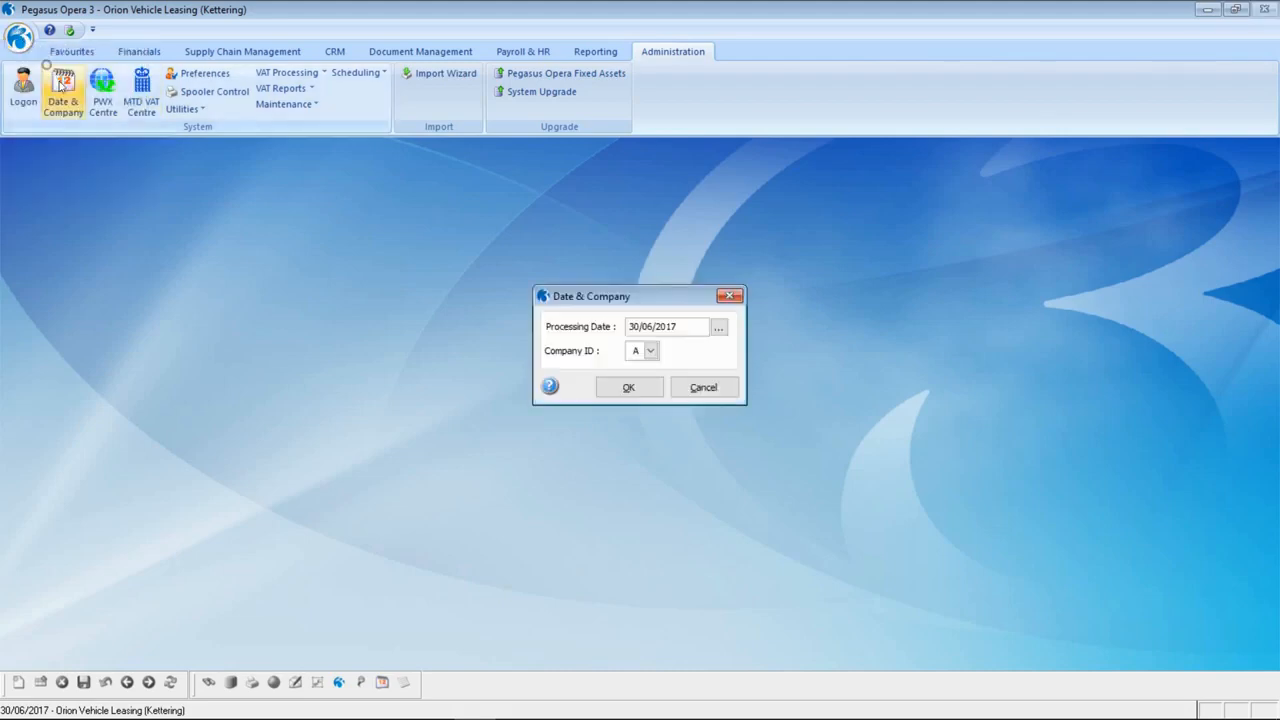
left_click(650, 350)
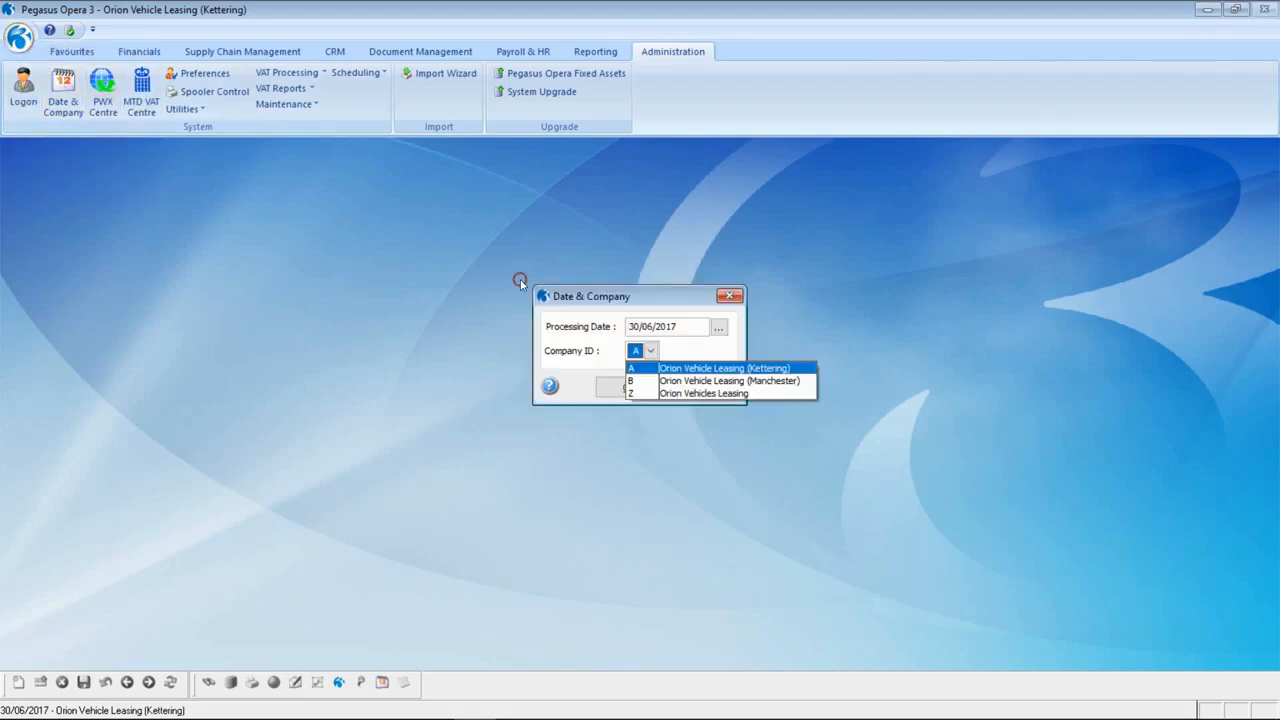
left_click(630, 382)
key("Return")
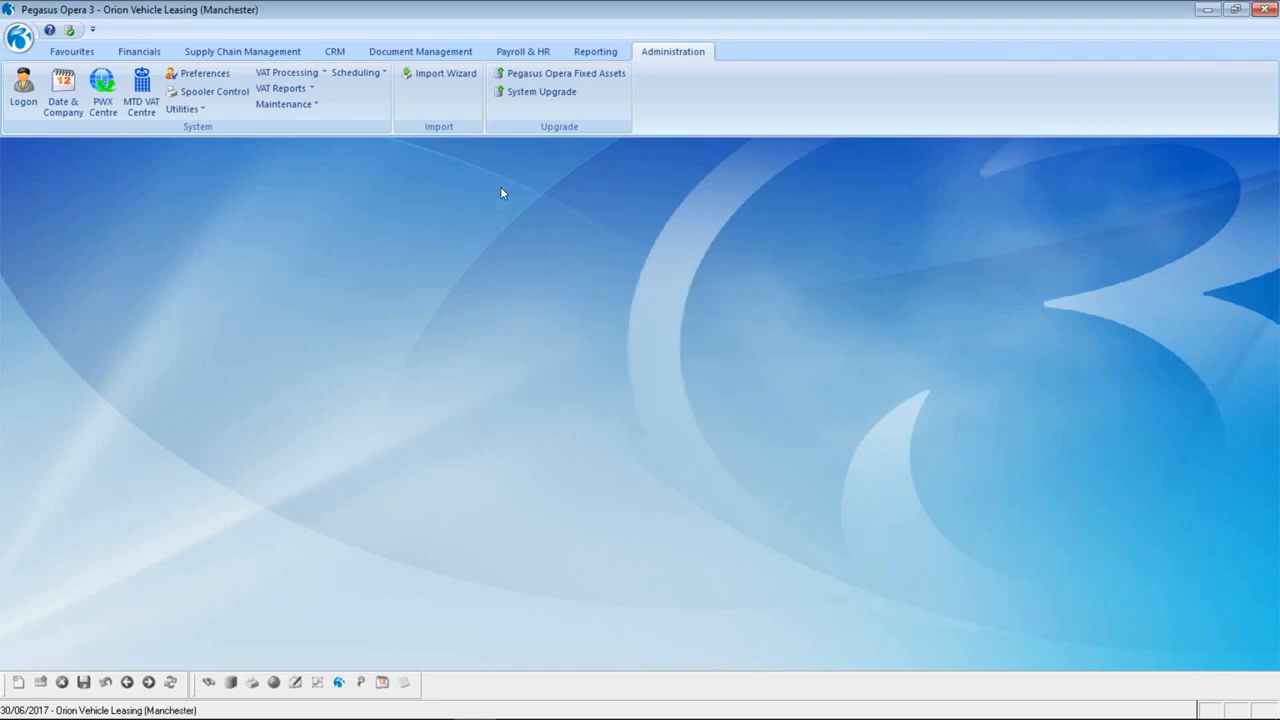
Step: Review the Manchester company profile's VAT options, then close the profile
left_click(306, 106)
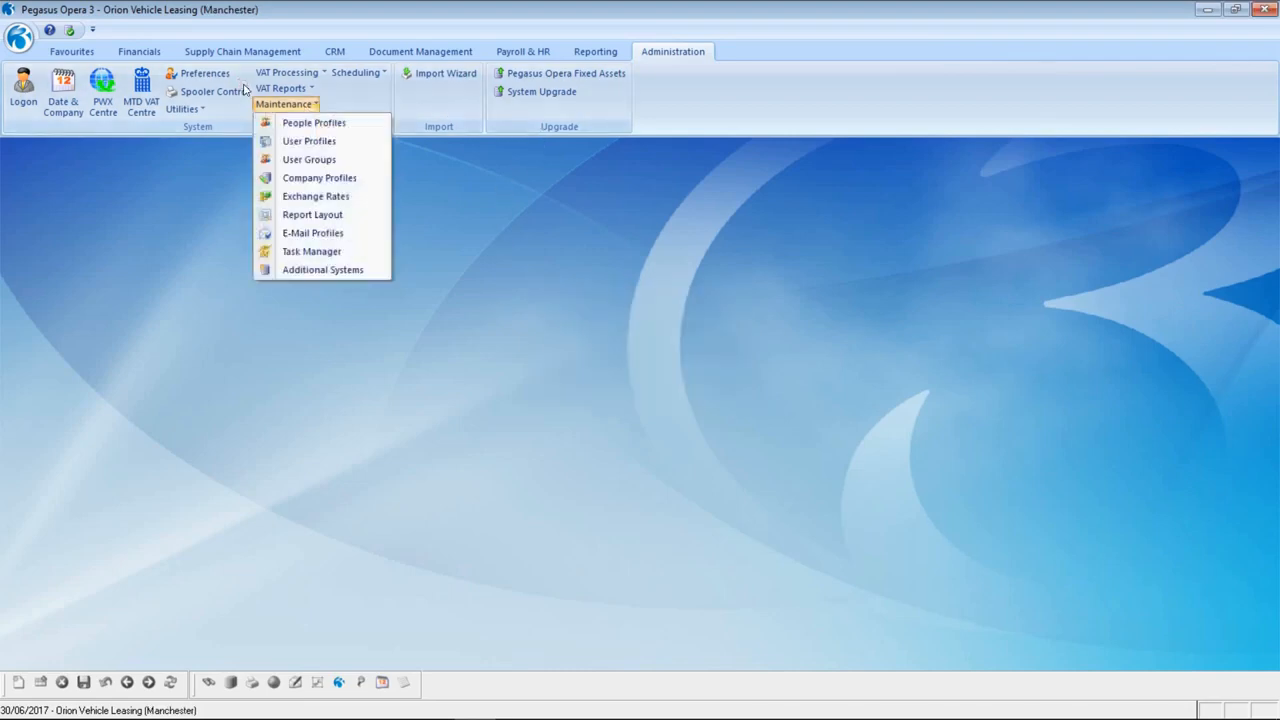
left_click(318, 178)
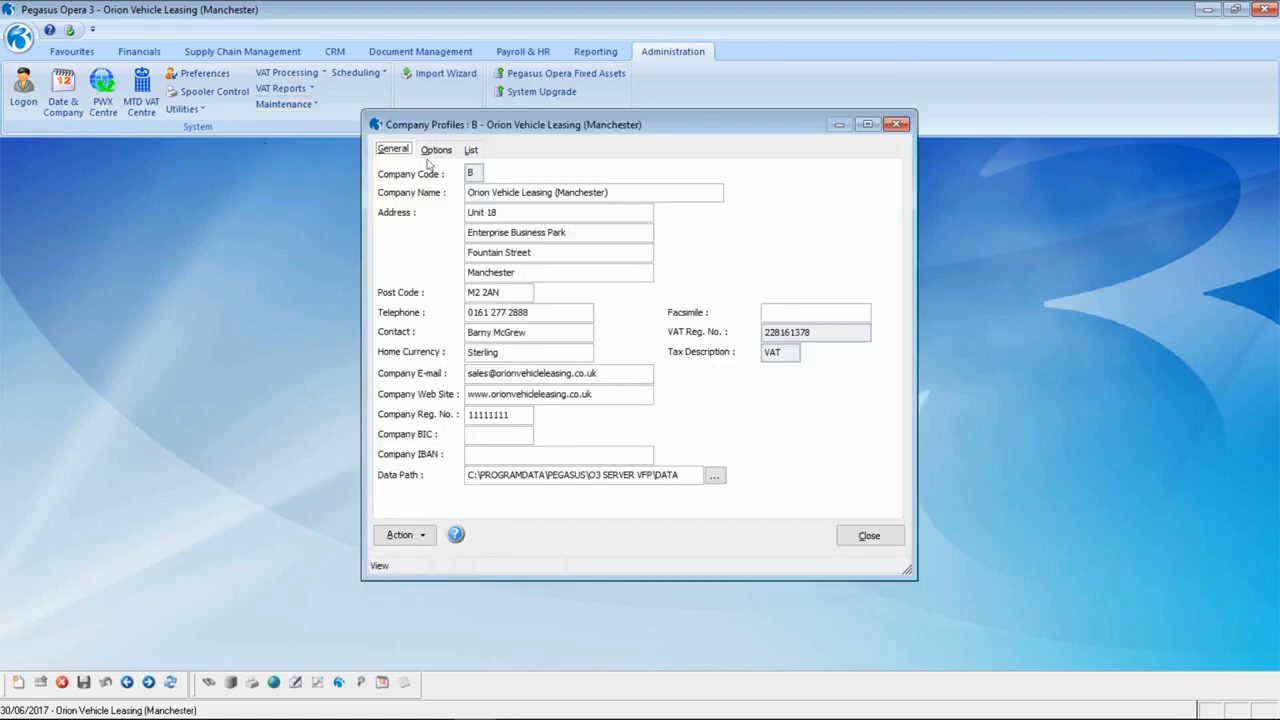
left_click(435, 150)
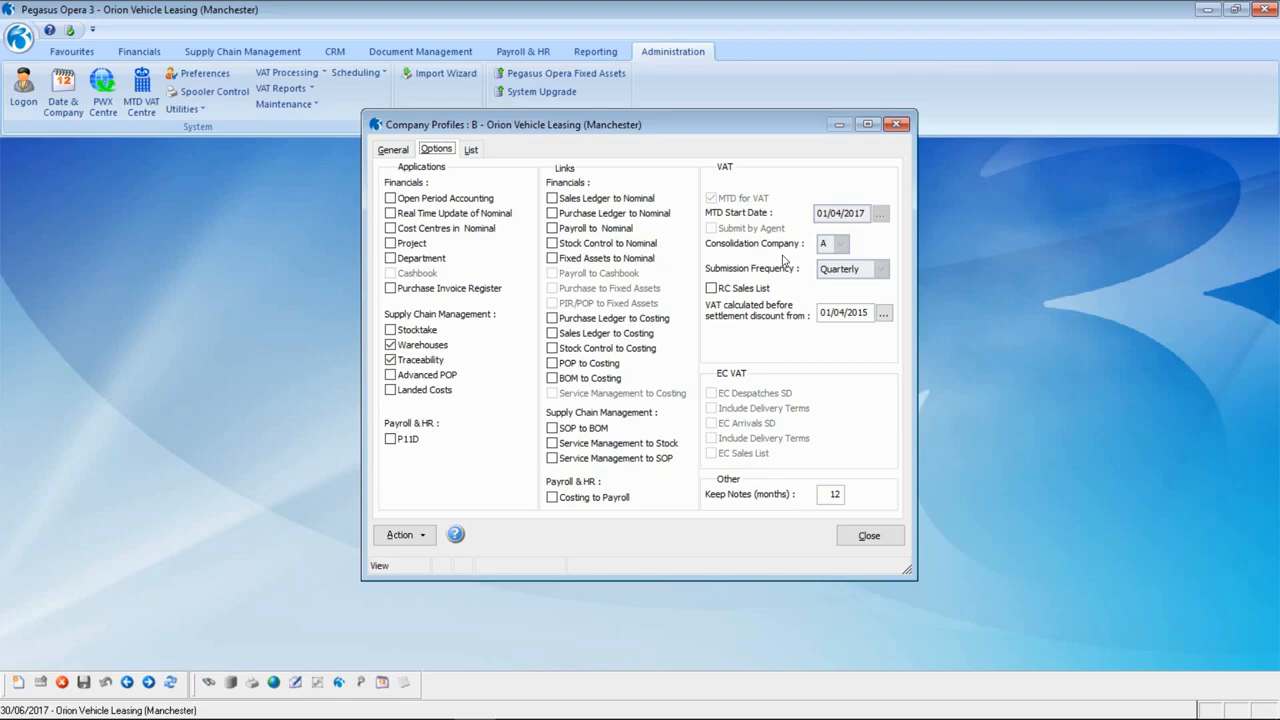
left_click(869, 535)
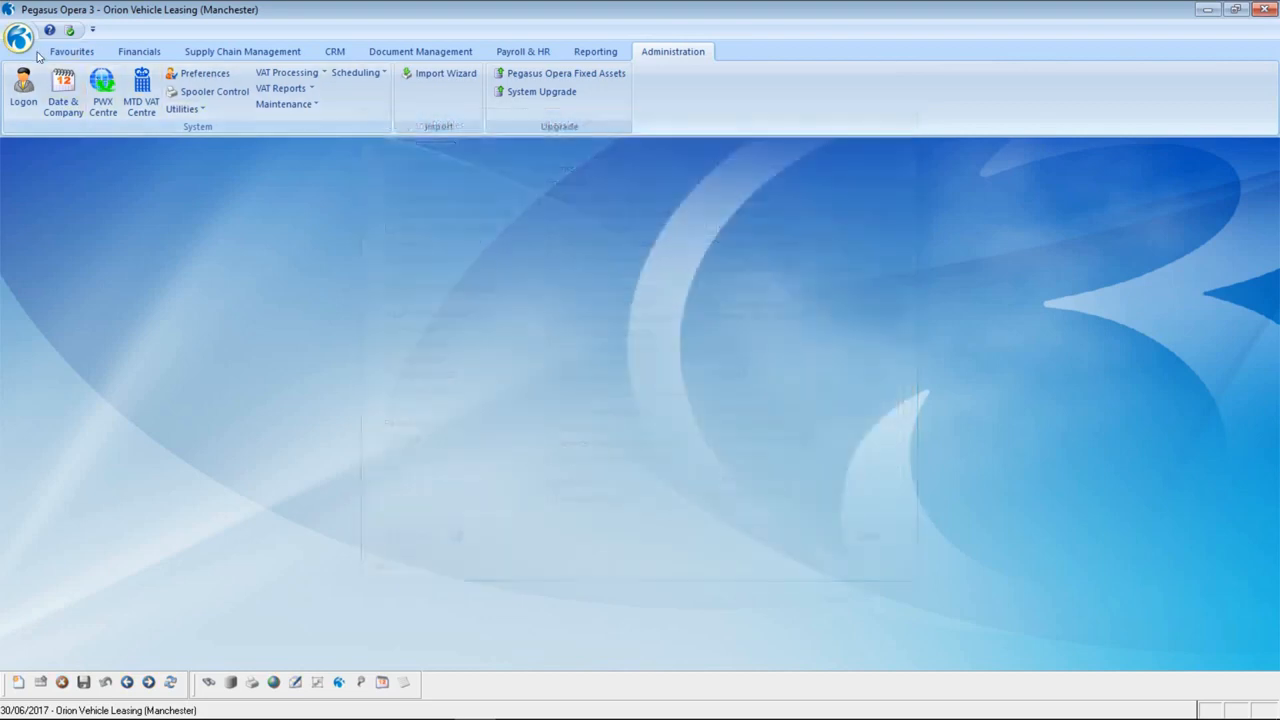
Step: Switch back to company A, Orion Vehicle Leasing (Kettering), and open its MTD VAT Centre
left_click(19, 38)
left_click(60, 85)
left_click(650, 350)
left_click(643, 370)
left_click(643, 388)
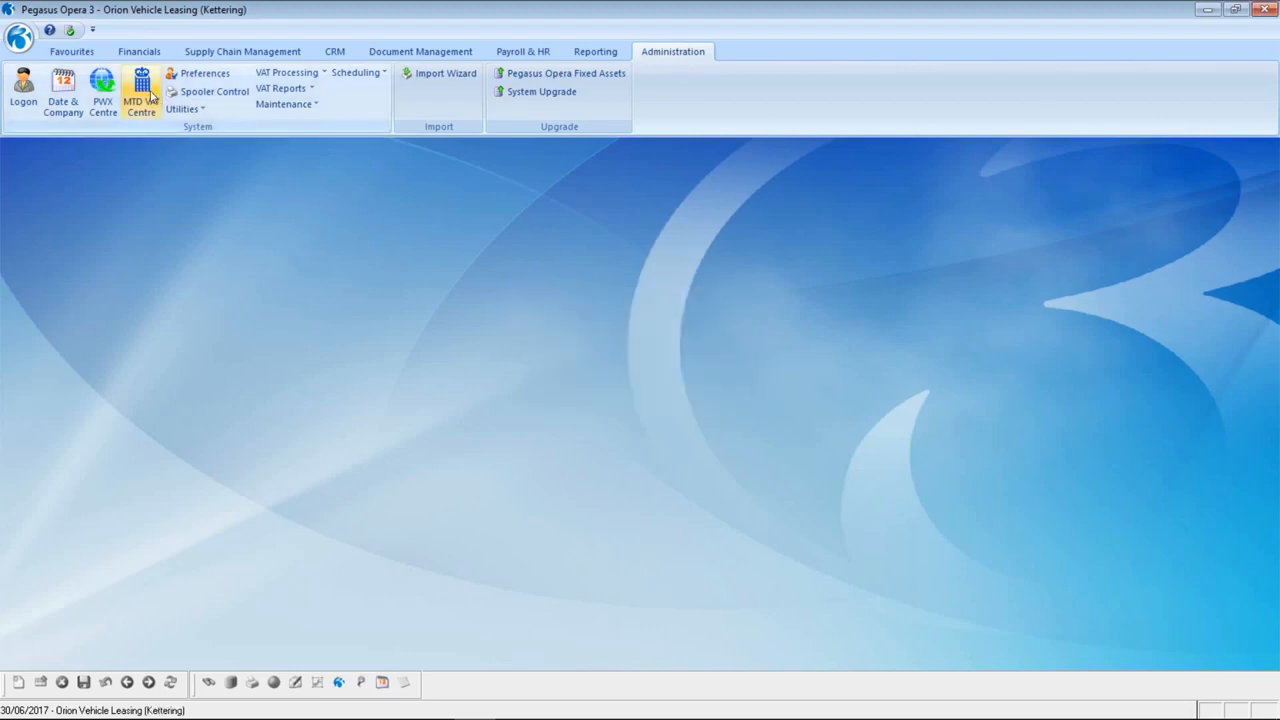
left_click(130, 82)
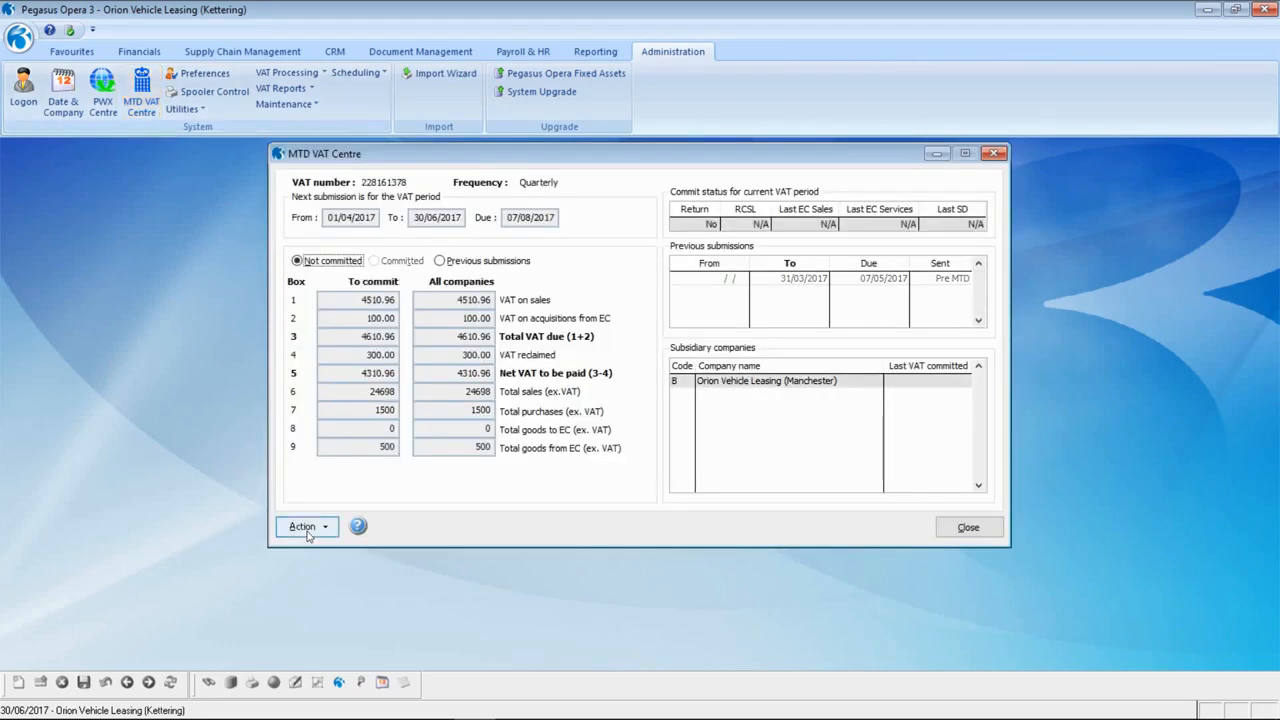
left_click(308, 527)
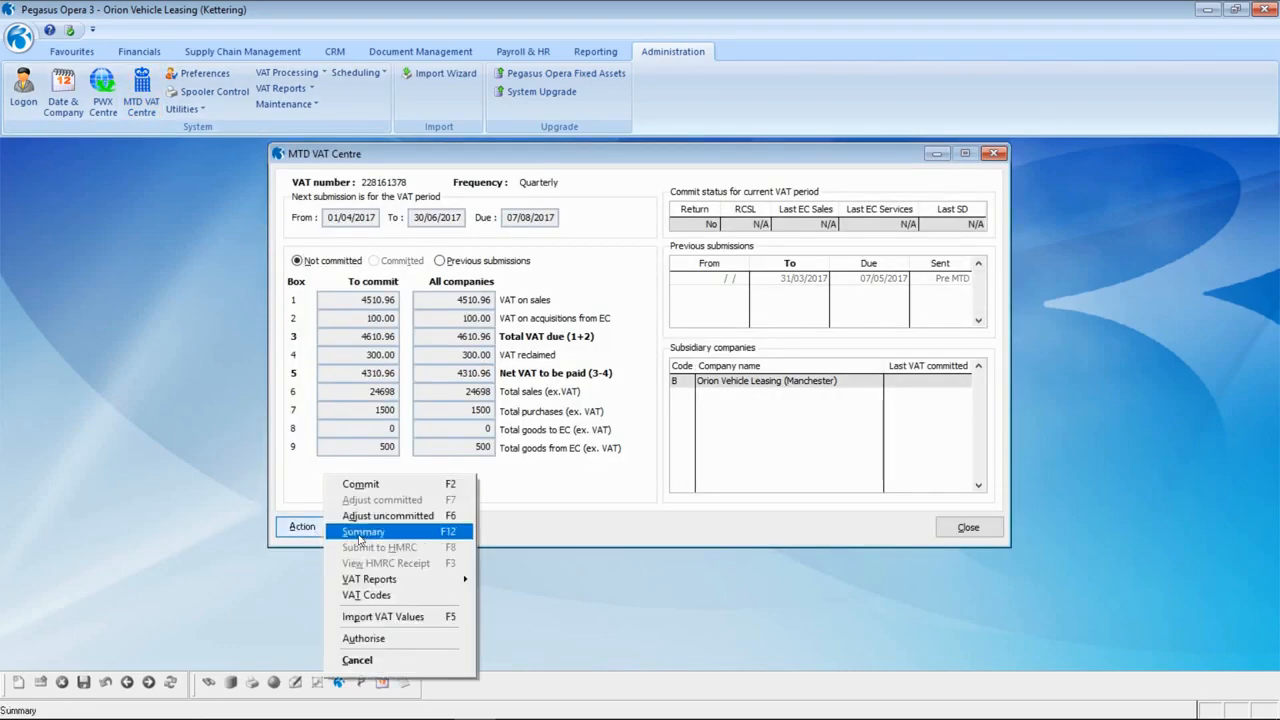
left_click(362, 532)
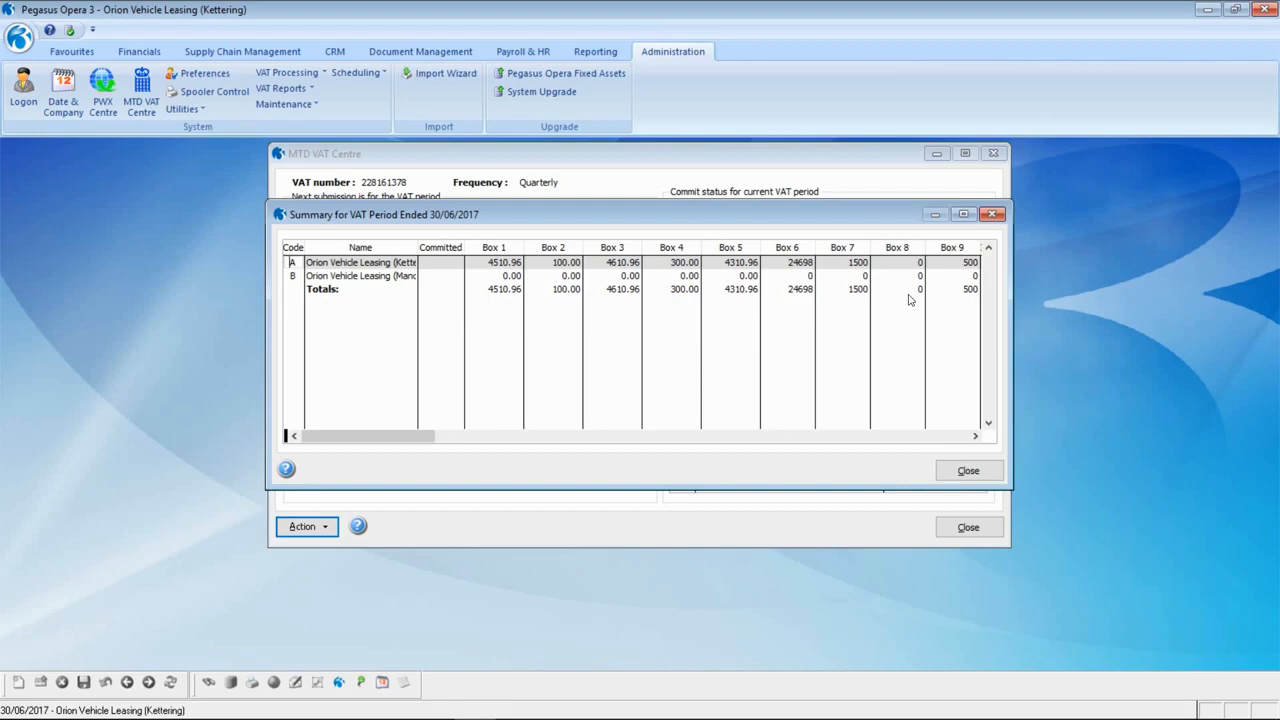
left_click(968, 470)
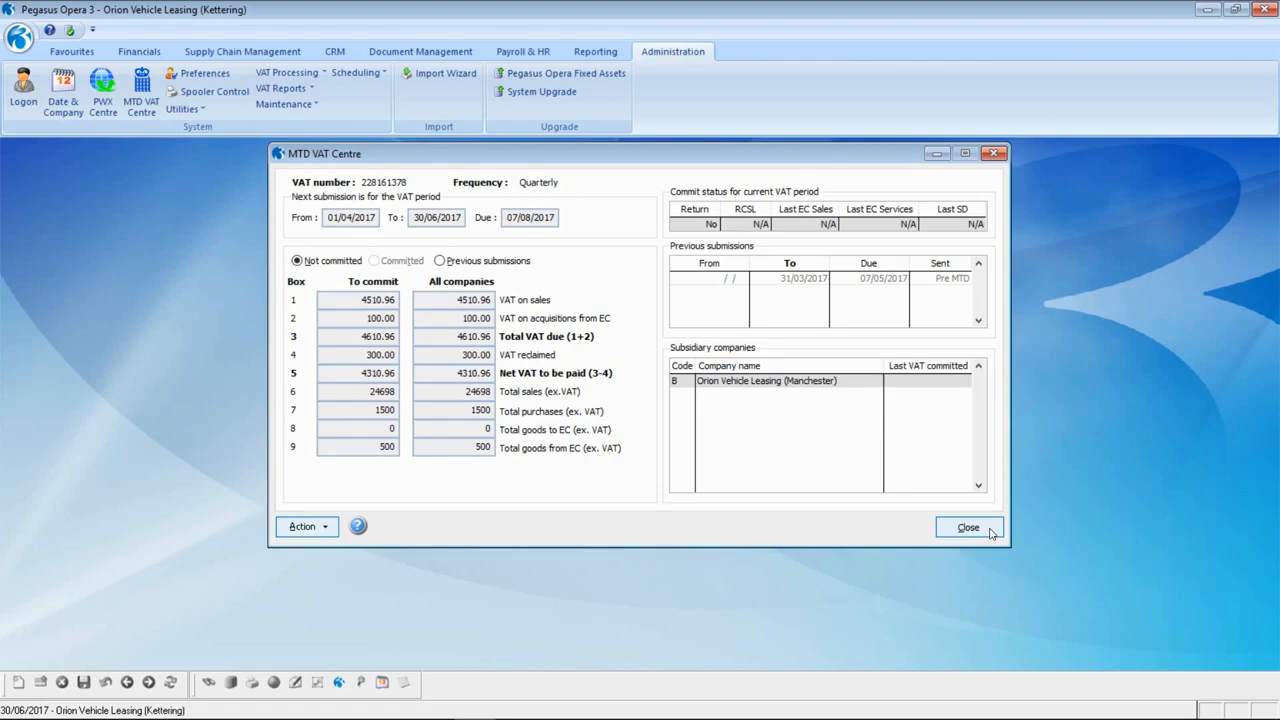
Step: Open the VAT centre Action list and dismiss it without choosing anything
left_click(310, 527)
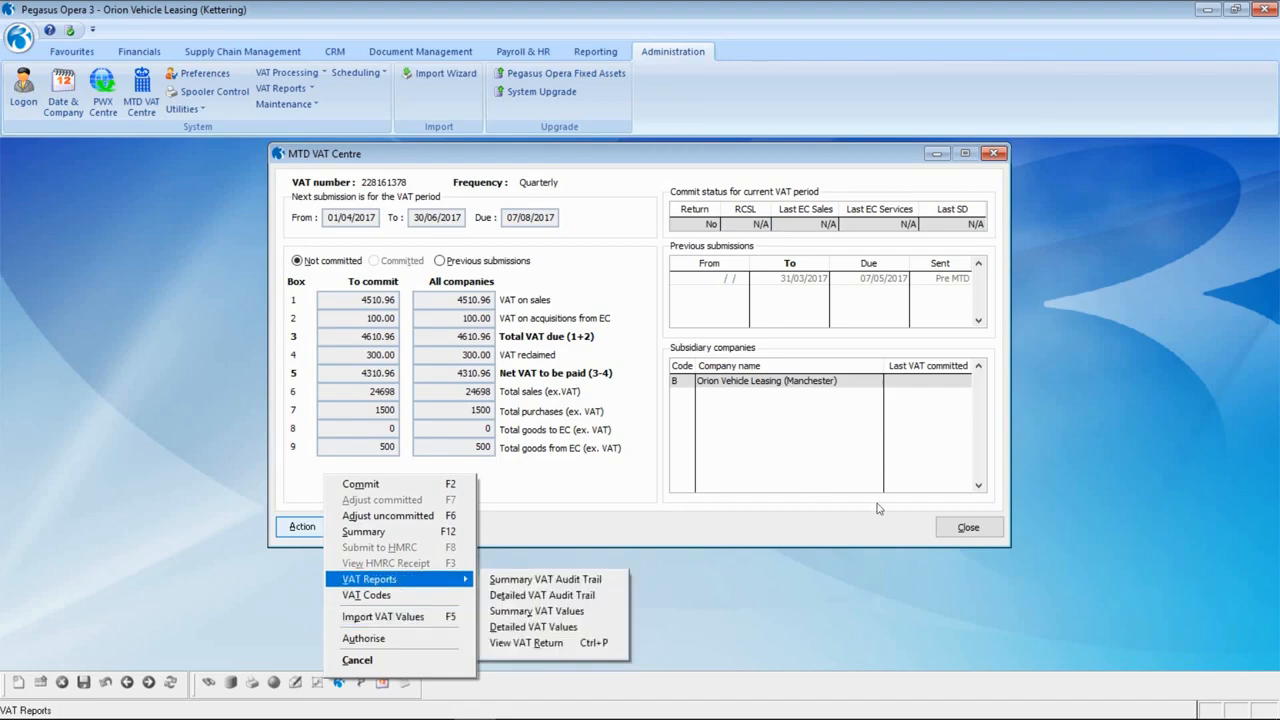
left_click(775, 421)
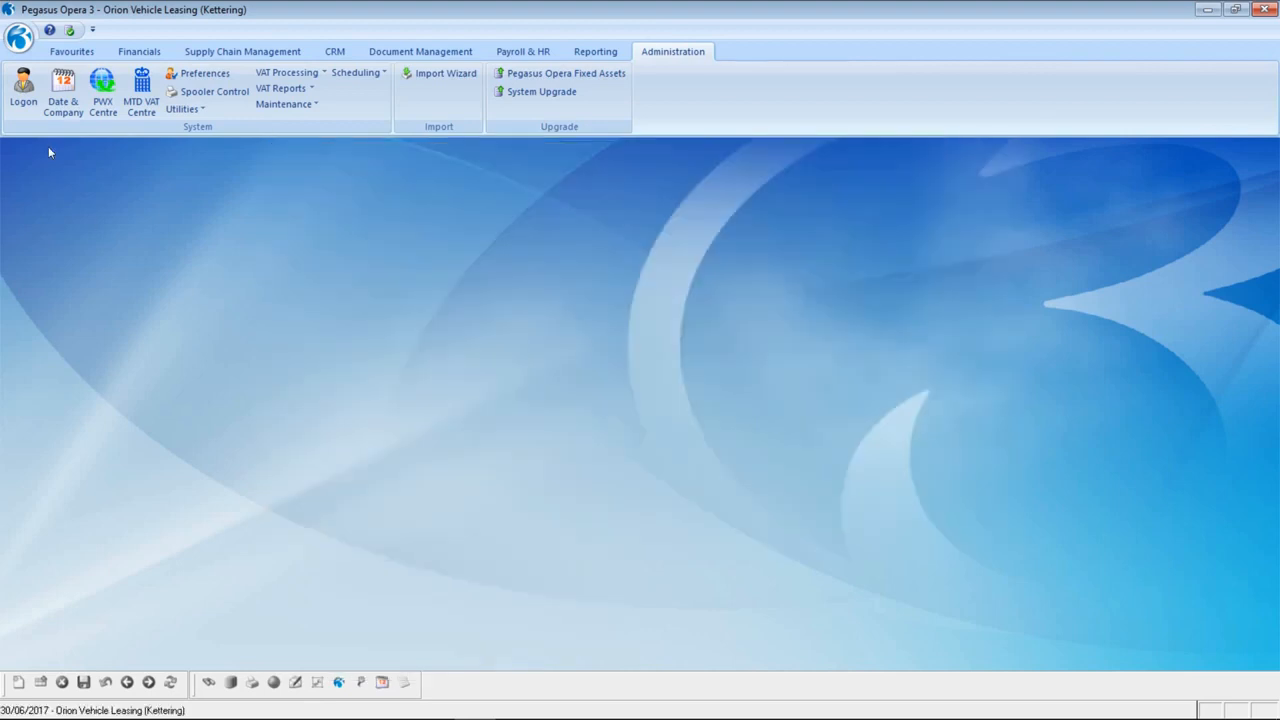
Step: Change the open company from A to B, Manchester
left_click(18, 38)
left_click(74, 83)
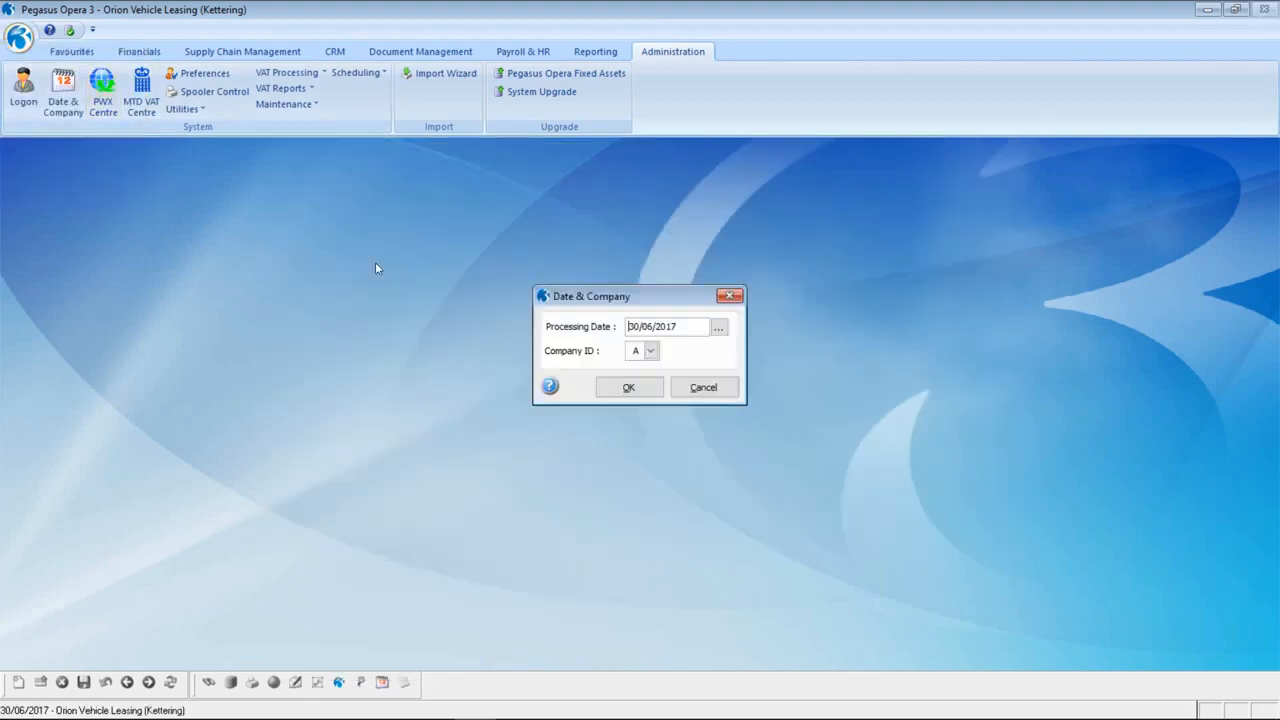
key("alt+Down")
key("Down")
key("Return")
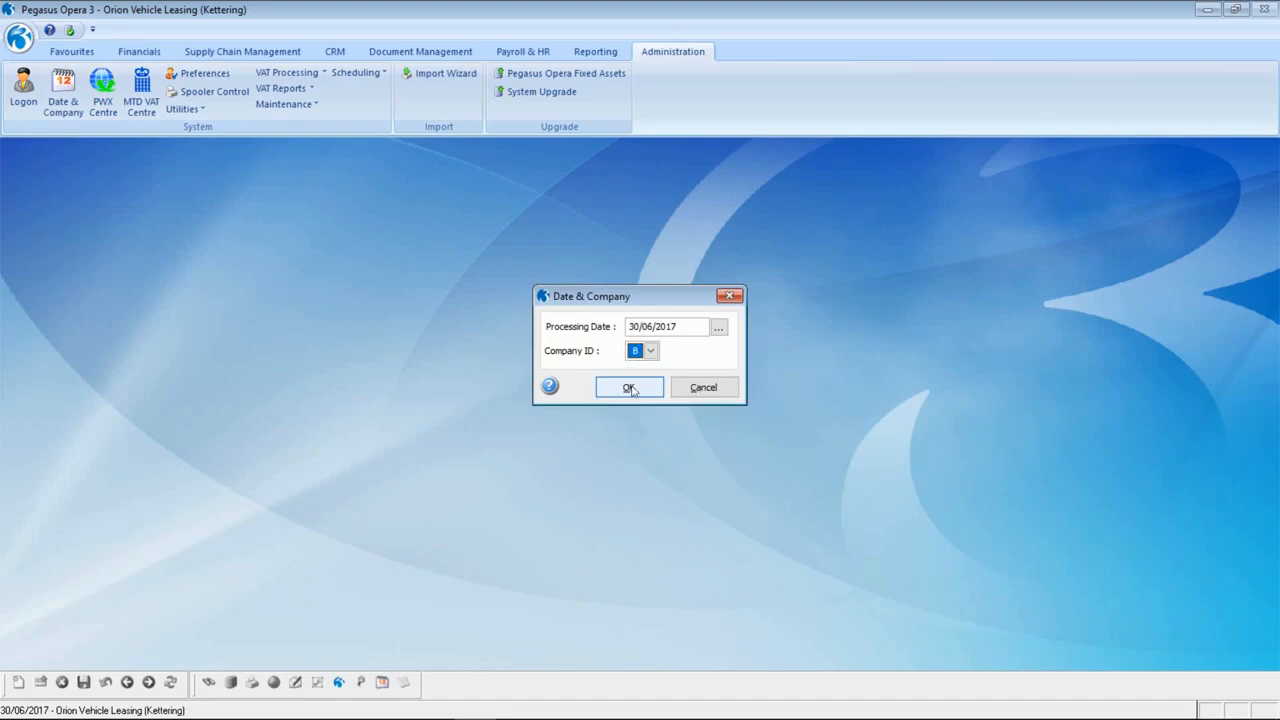
key("Return")
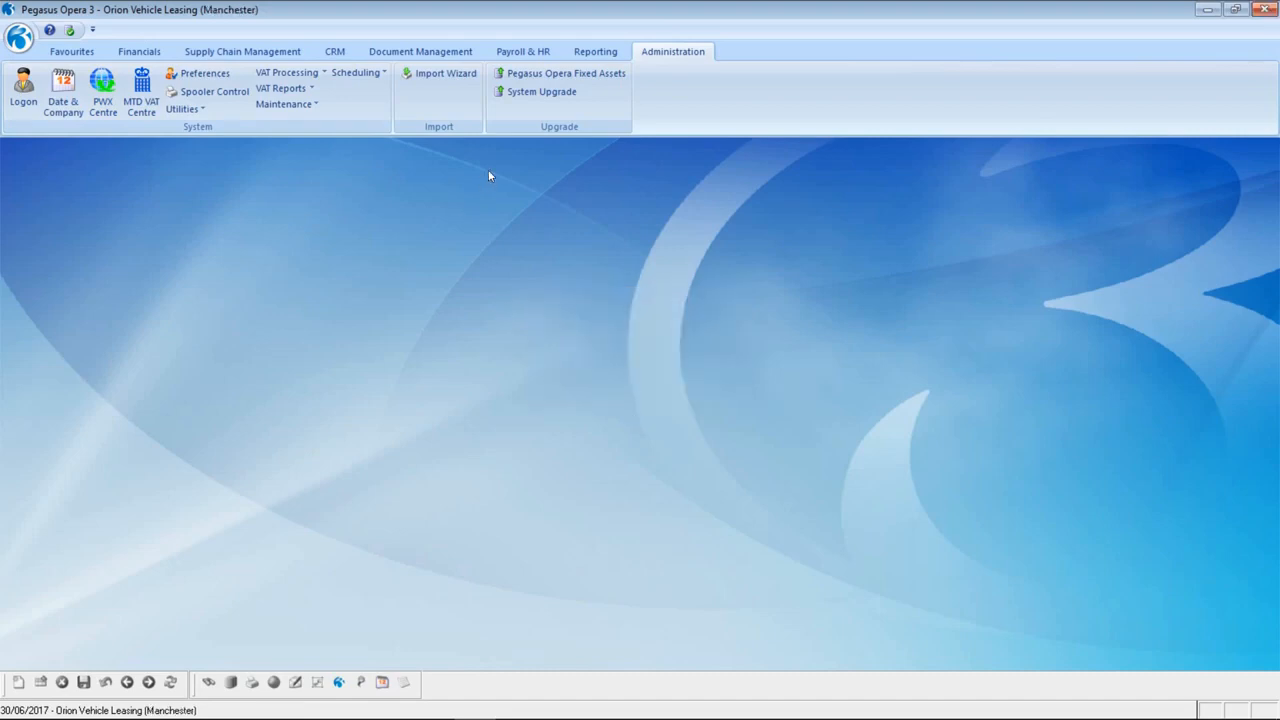
Step: Open Manchester's MTD VAT Centre and start Import VAT Values
left_click(143, 92)
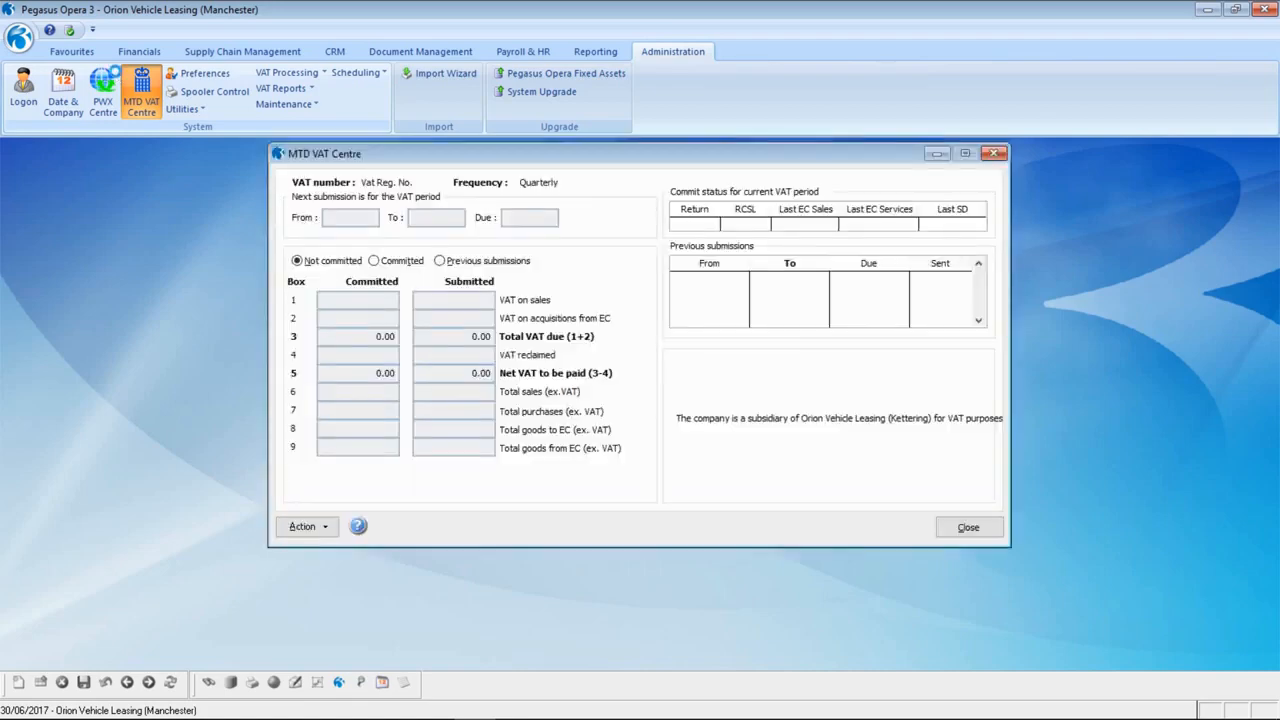
left_click(324, 527)
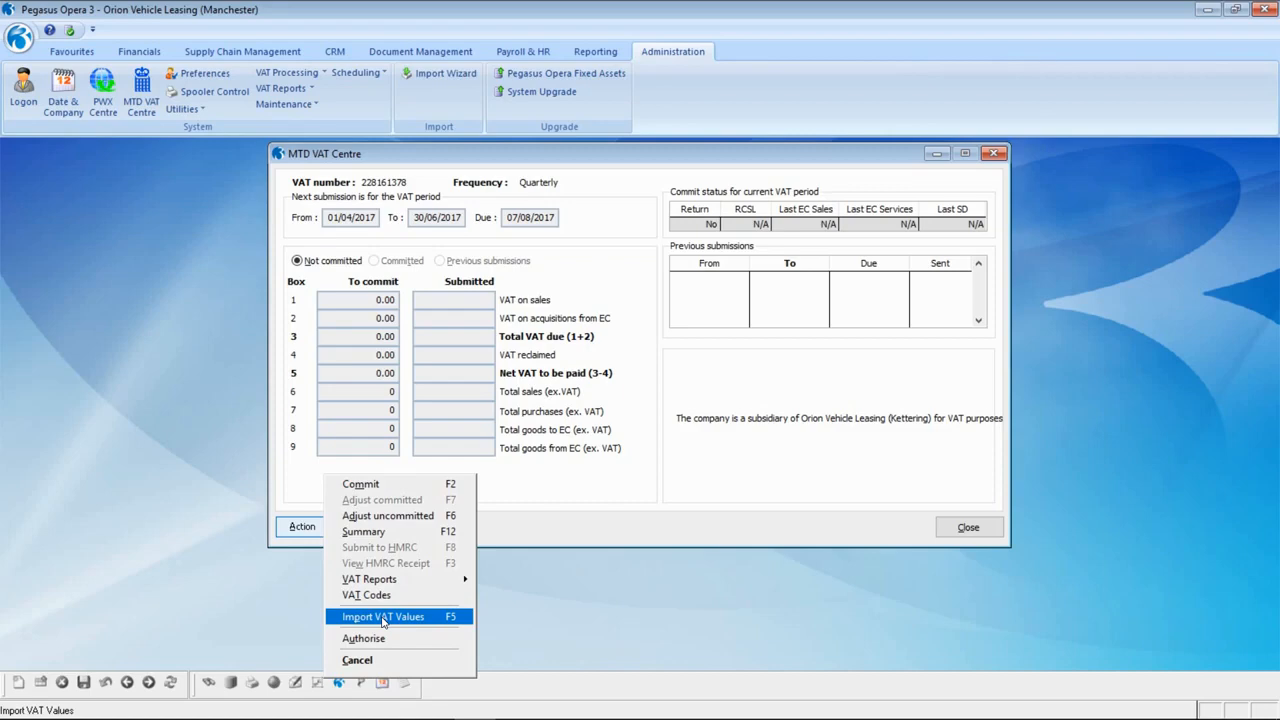
left_click(383, 618)
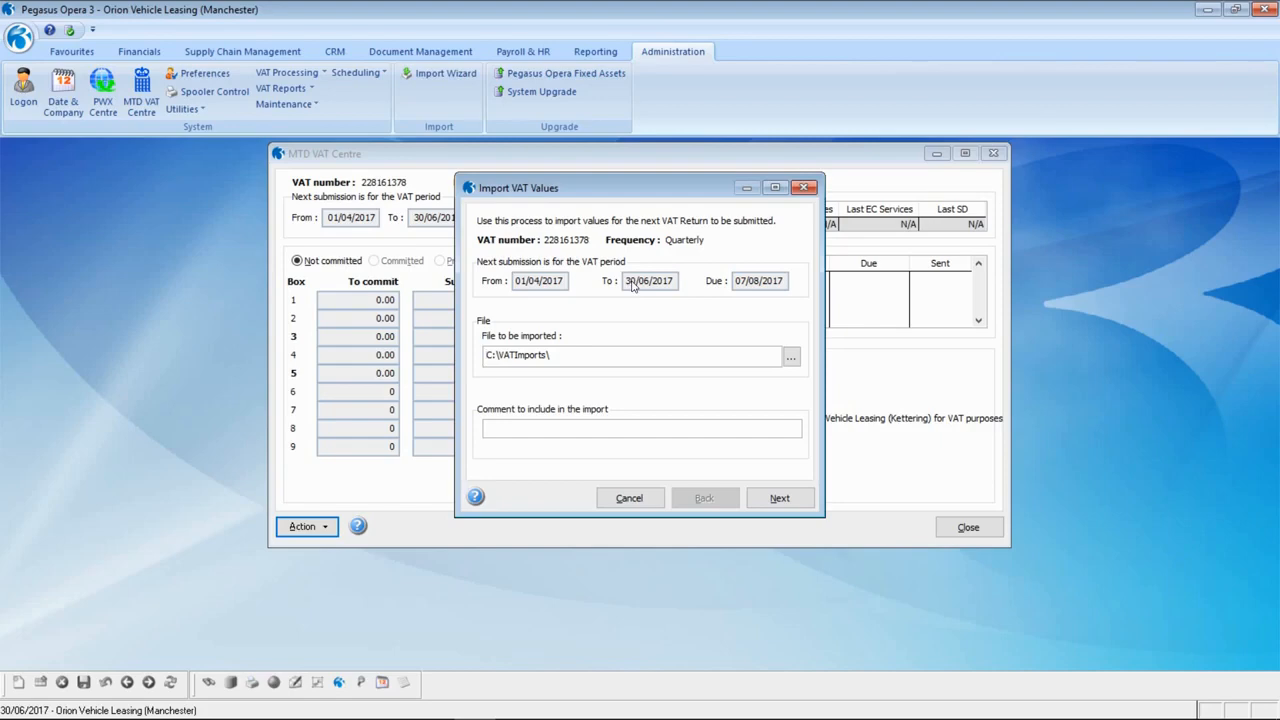
Step: Select 2017_Q2_AprJun.csv with comment 'Import VAT Return from Orion Vehicle Leasing (Manchester)' and preview values
left_click(793, 358)
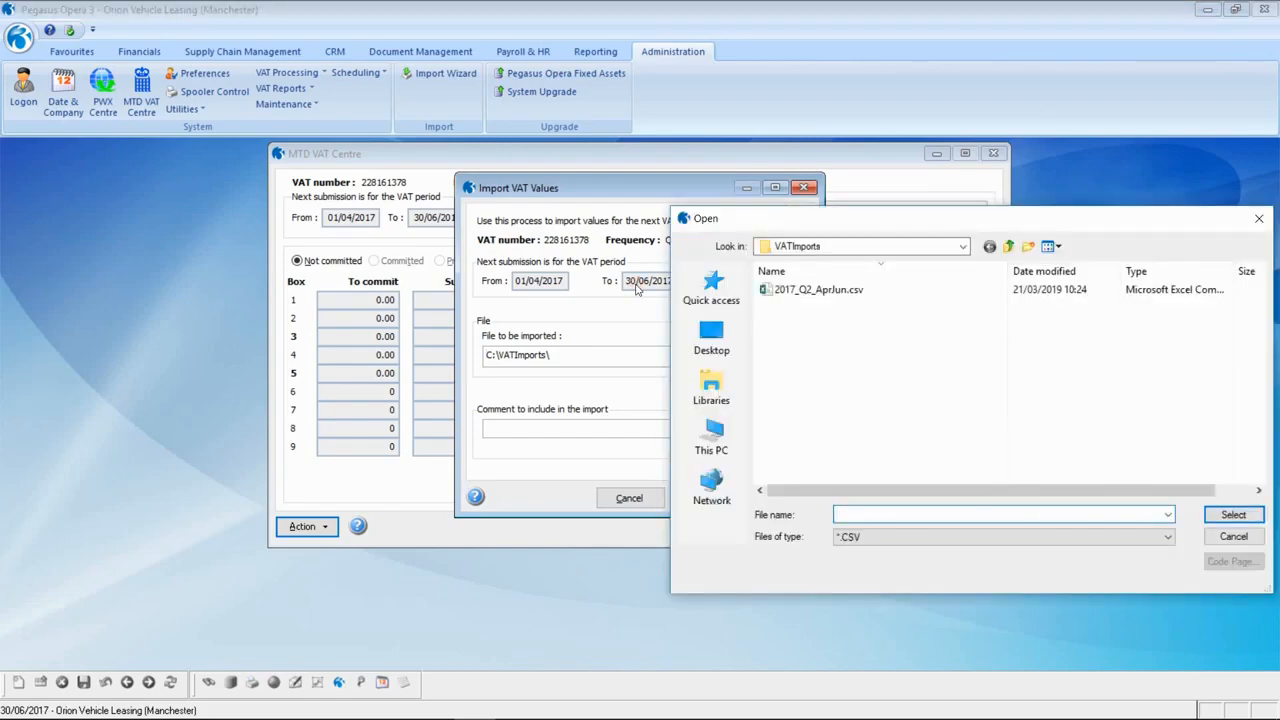
left_click(792, 292)
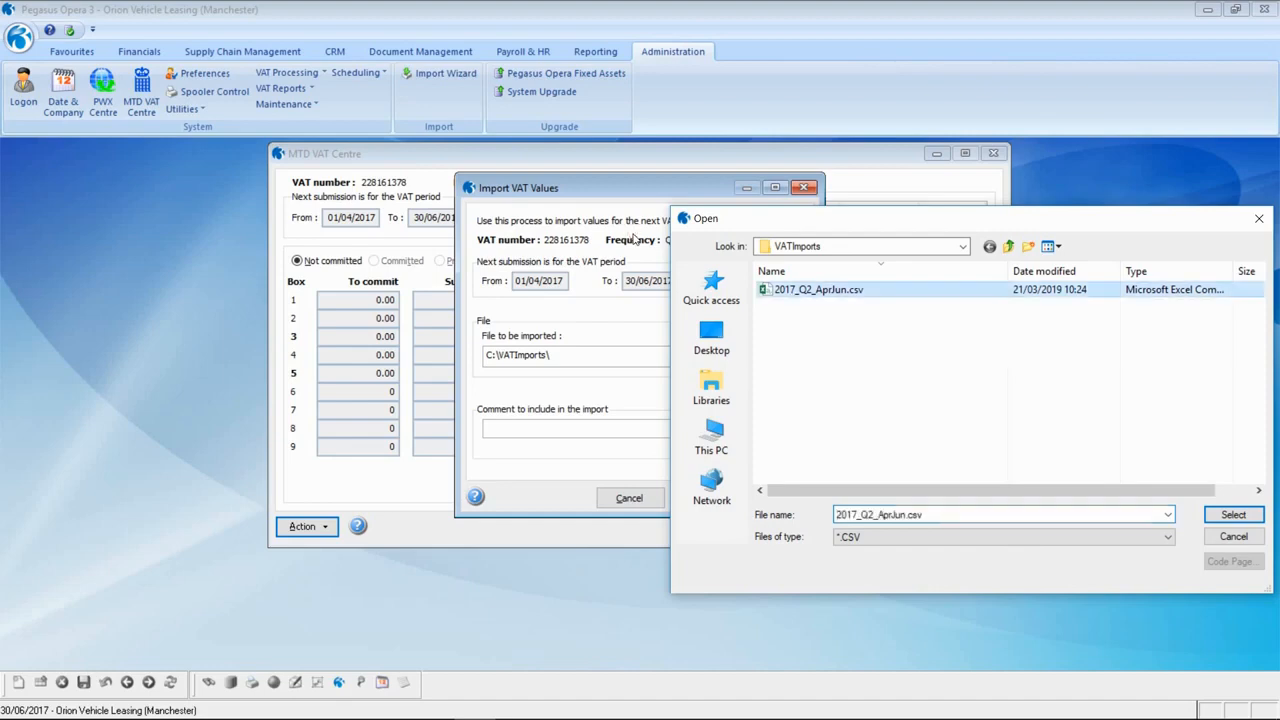
left_click(1220, 515)
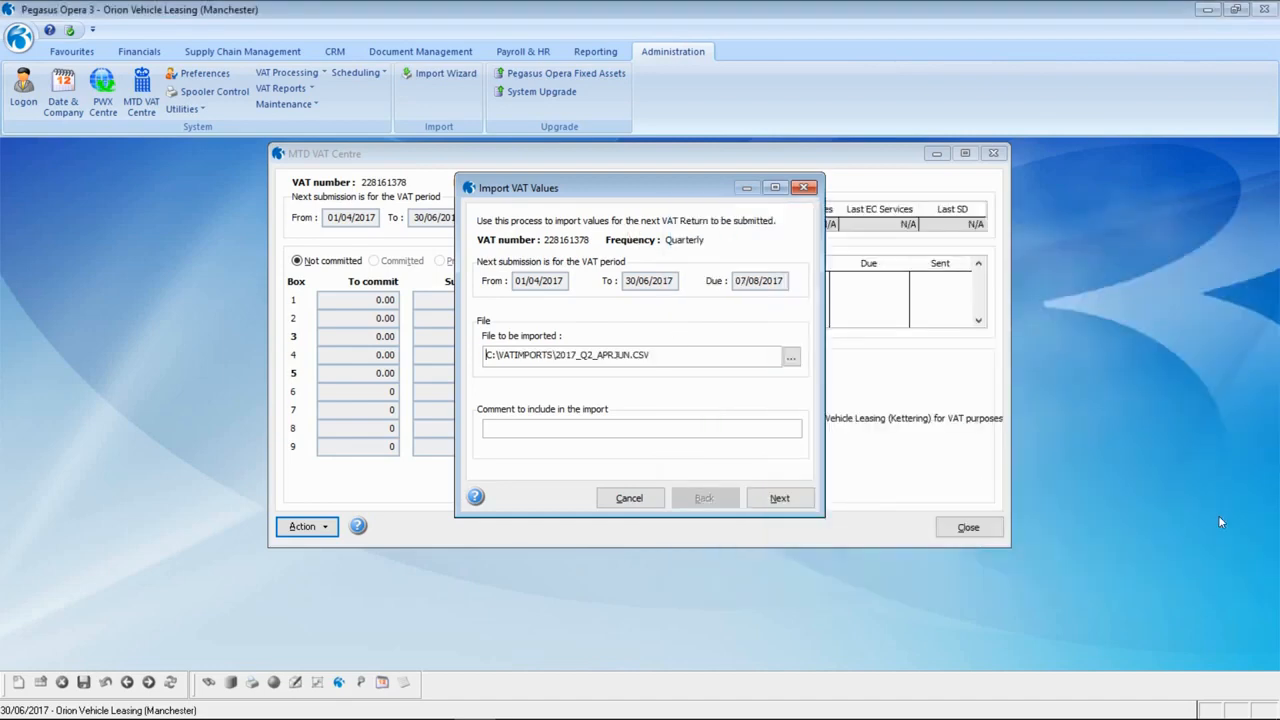
left_click(664, 433)
type("Import VAT Return from Orion Vehi")
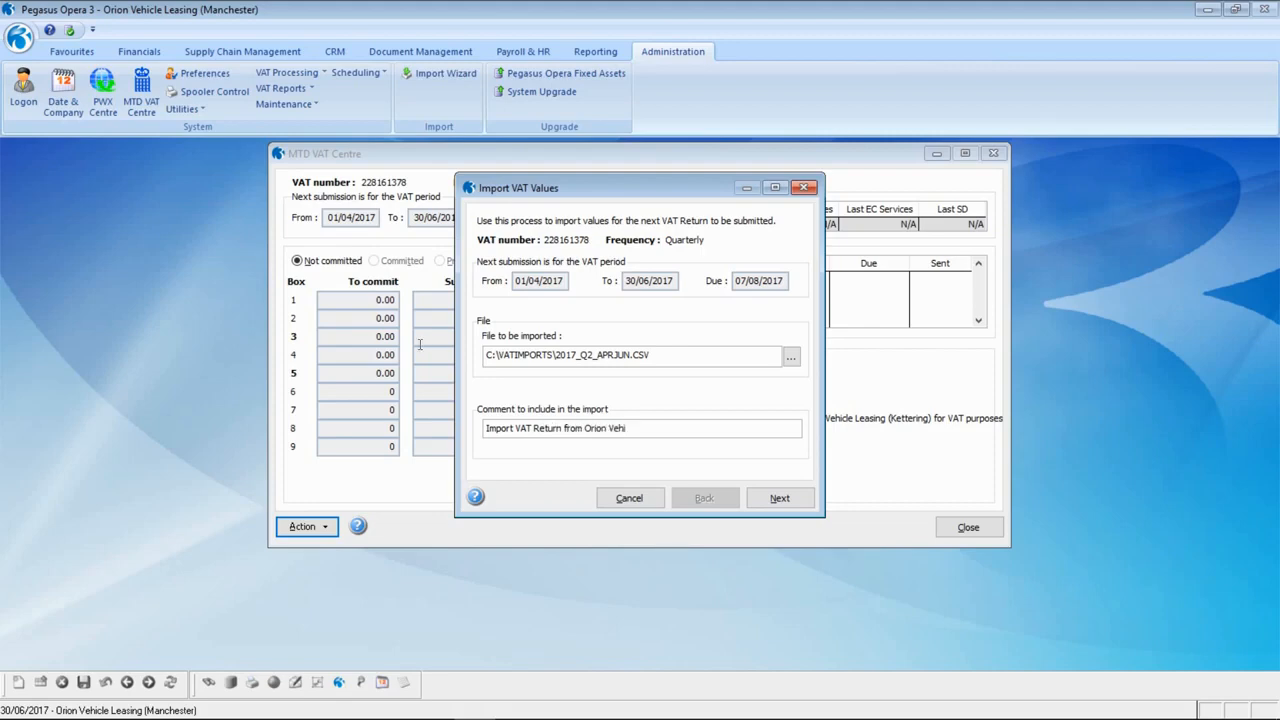
type("cle Leasing (Manchester)")
left_click(770, 499)
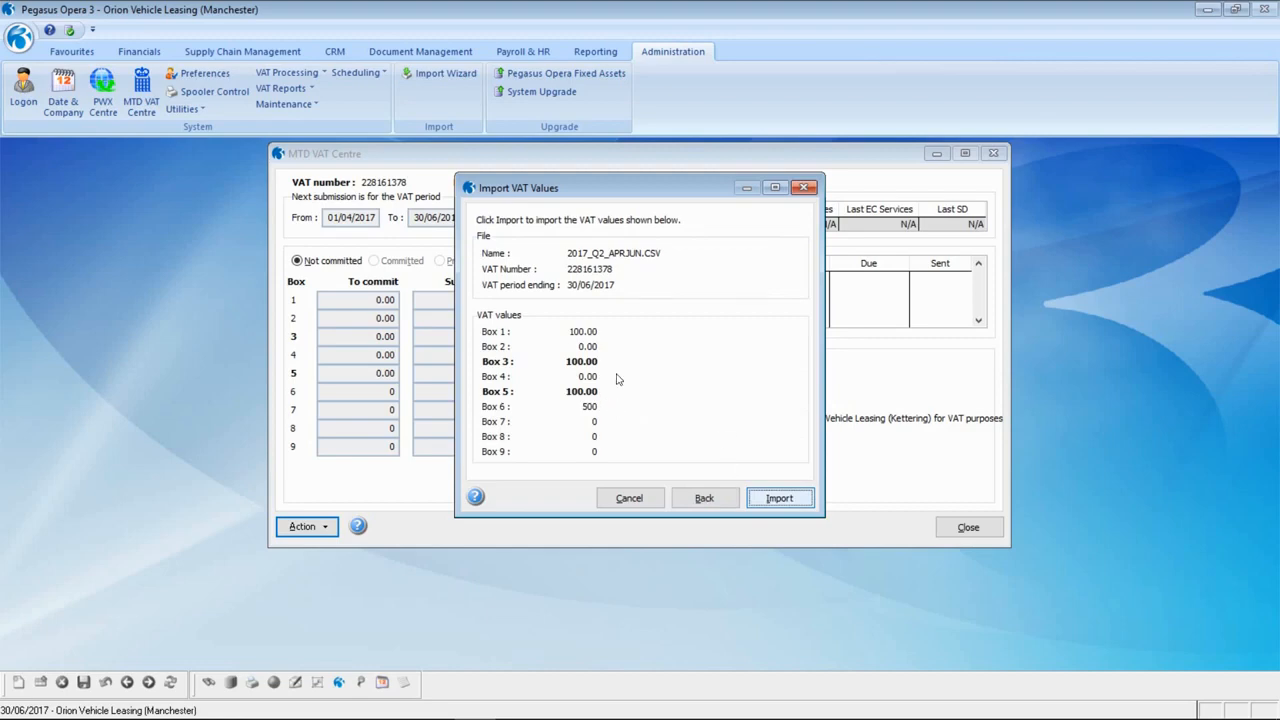
Step: Run the import, preview its report, and confirm committing boxes 1, 3, 5 at 100.00
left_click(779, 499)
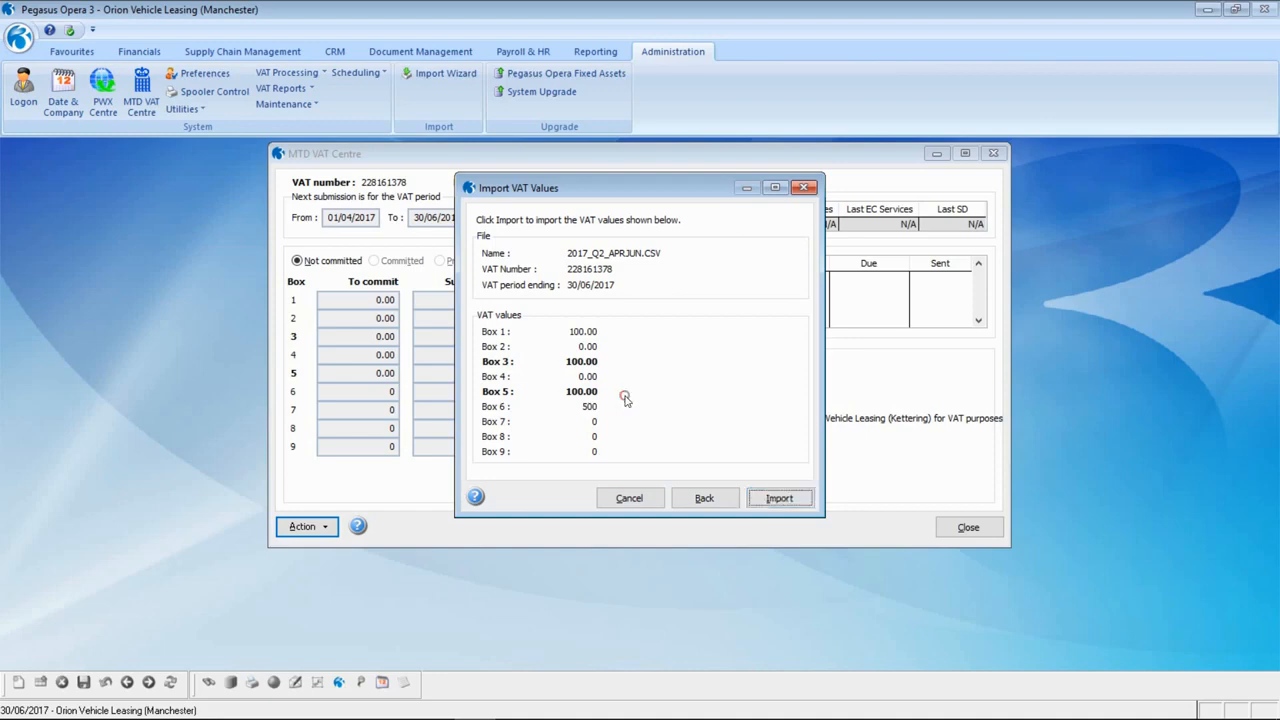
left_click(715, 517)
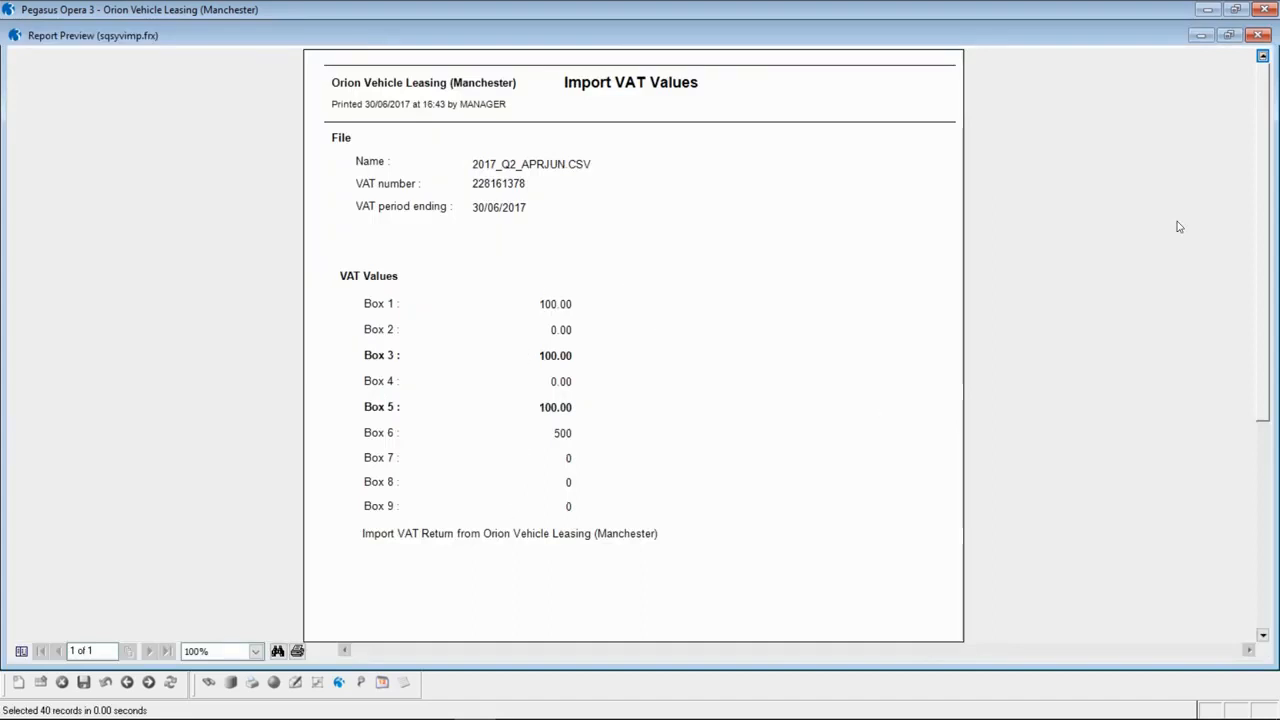
left_click(1257, 36)
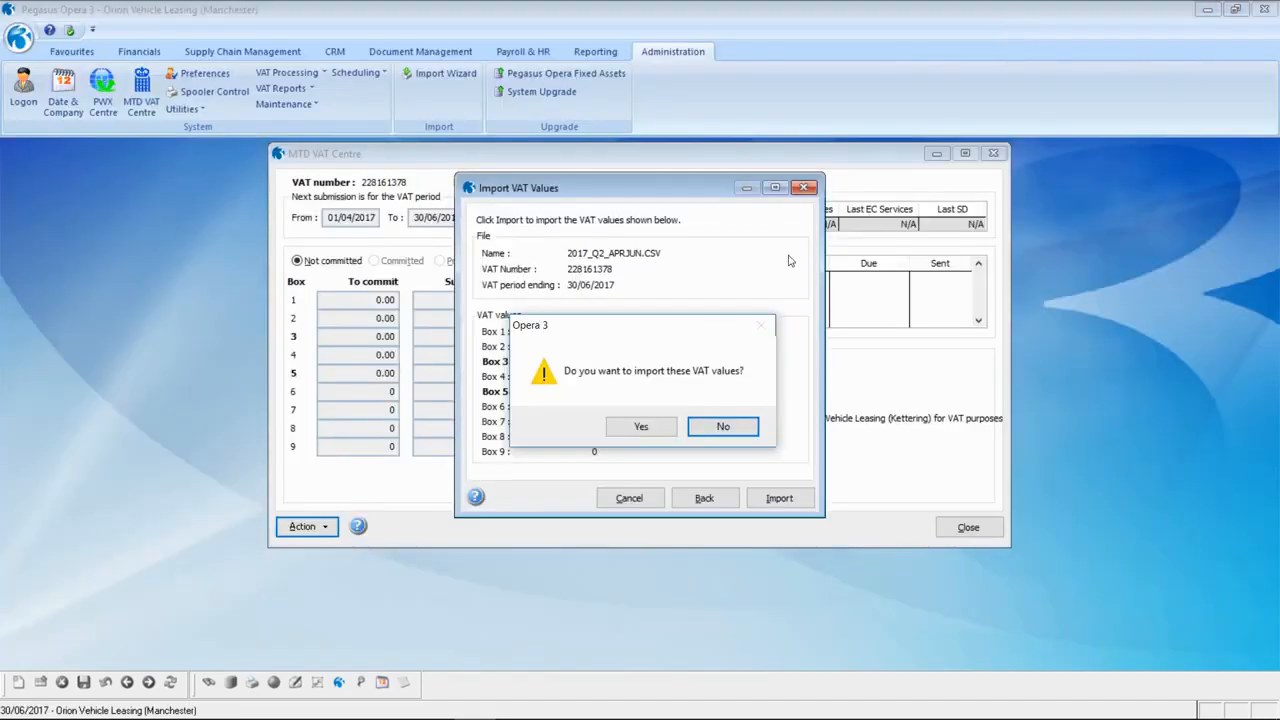
left_click(631, 436)
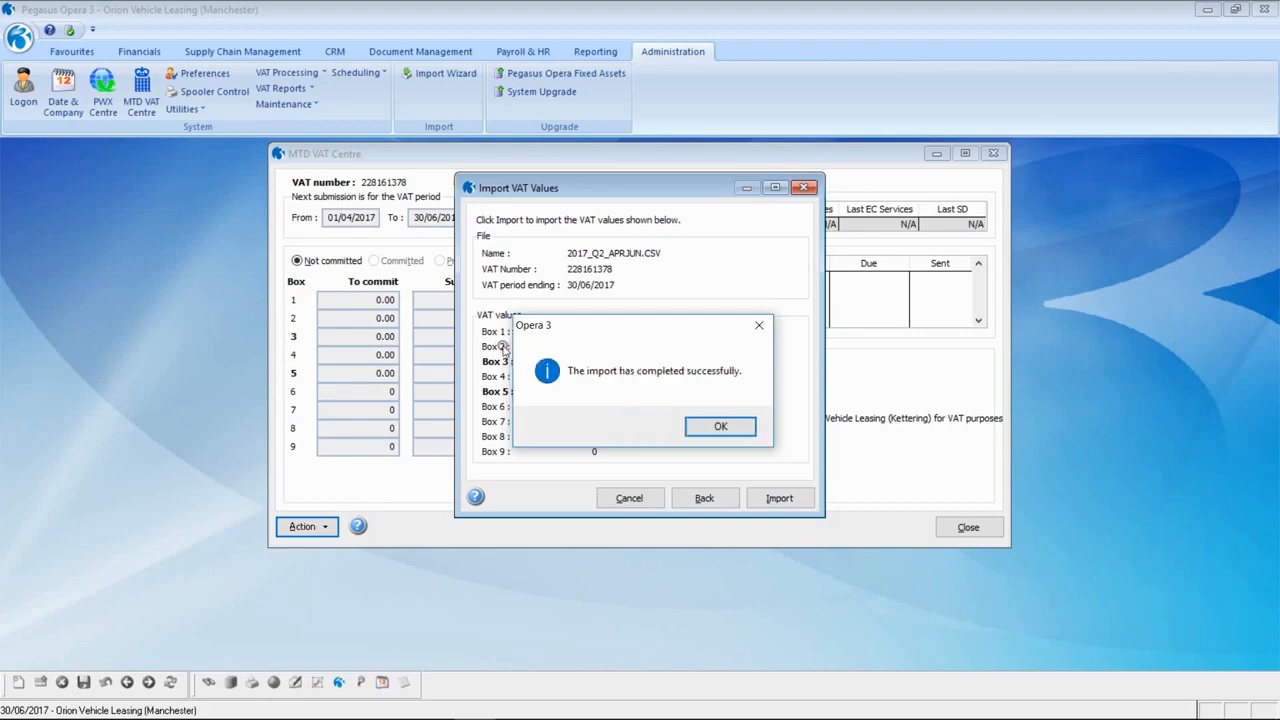
left_click(722, 426)
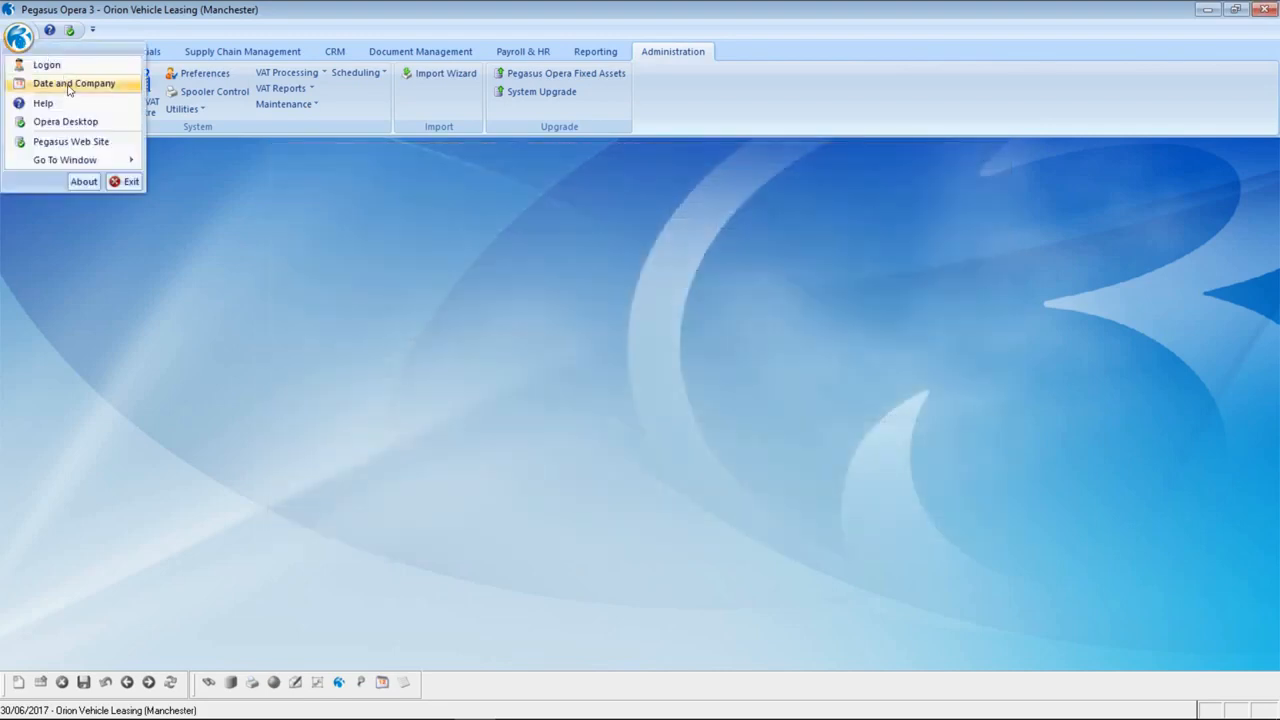
Step: Switch back to company A, Kettering, and reopen its MTD VAT Centre's Action list
left_click(68, 84)
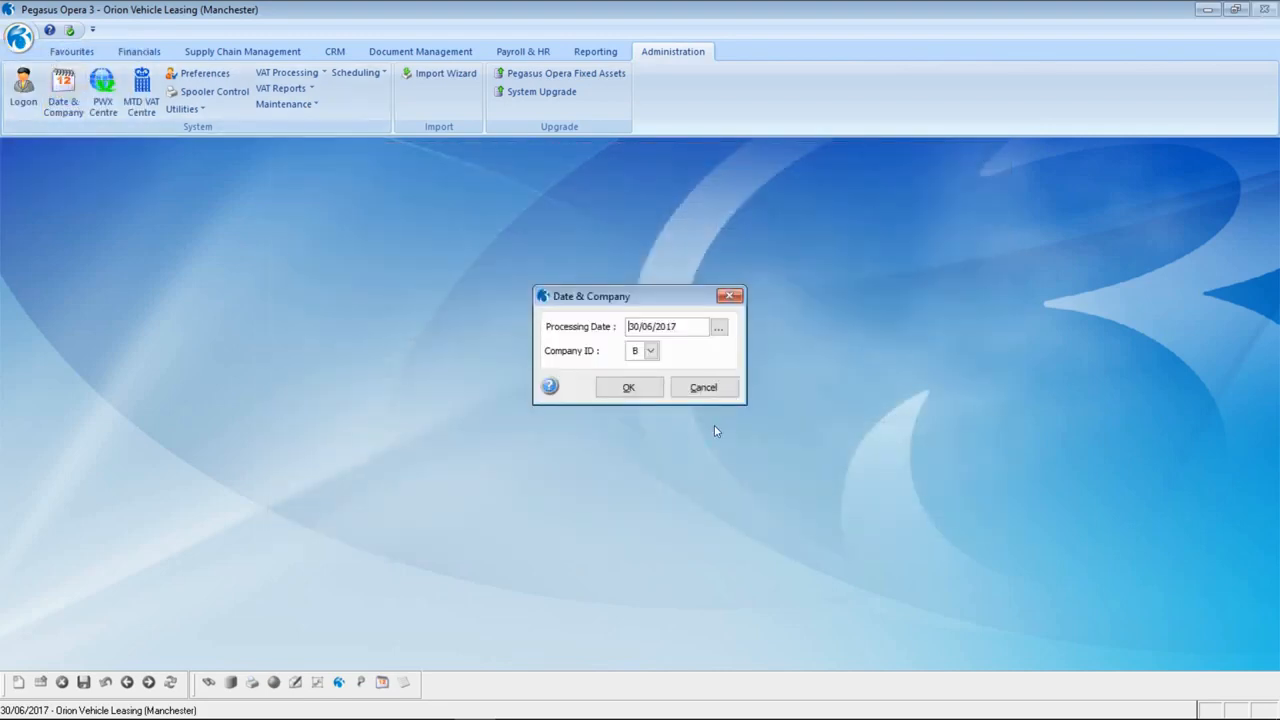
left_click(650, 350)
left_click(641, 369)
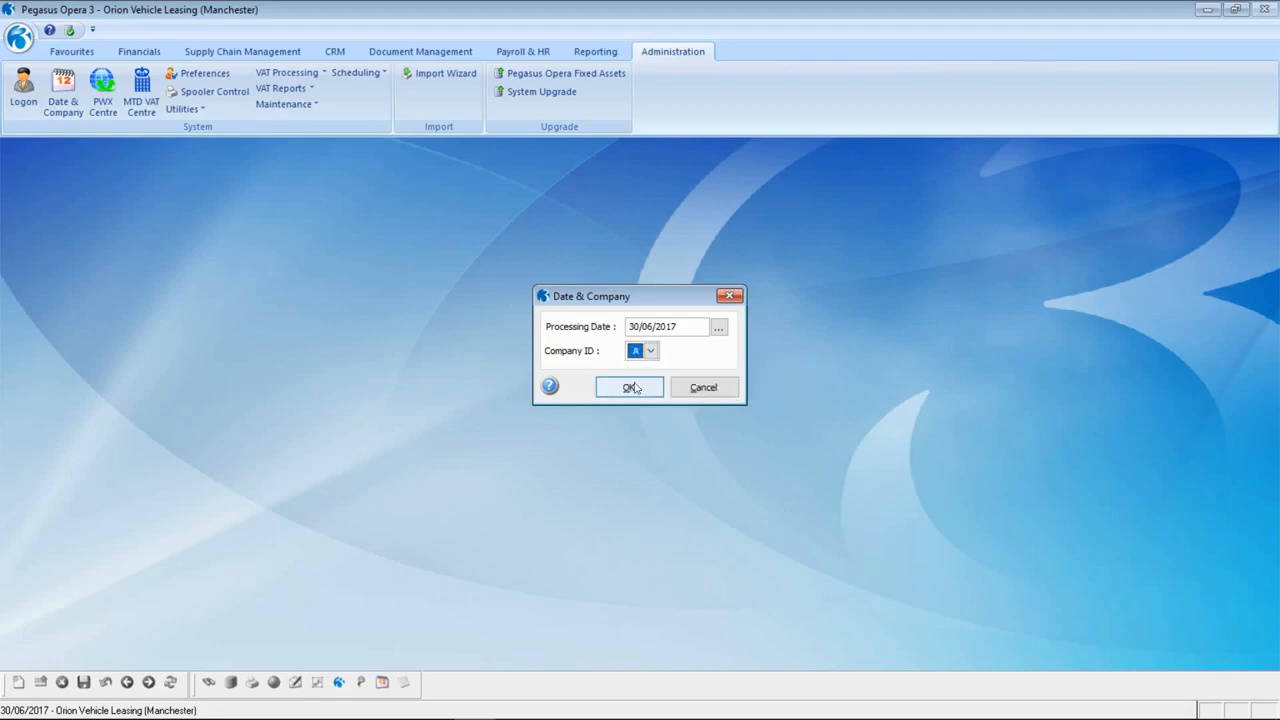
left_click(625, 386)
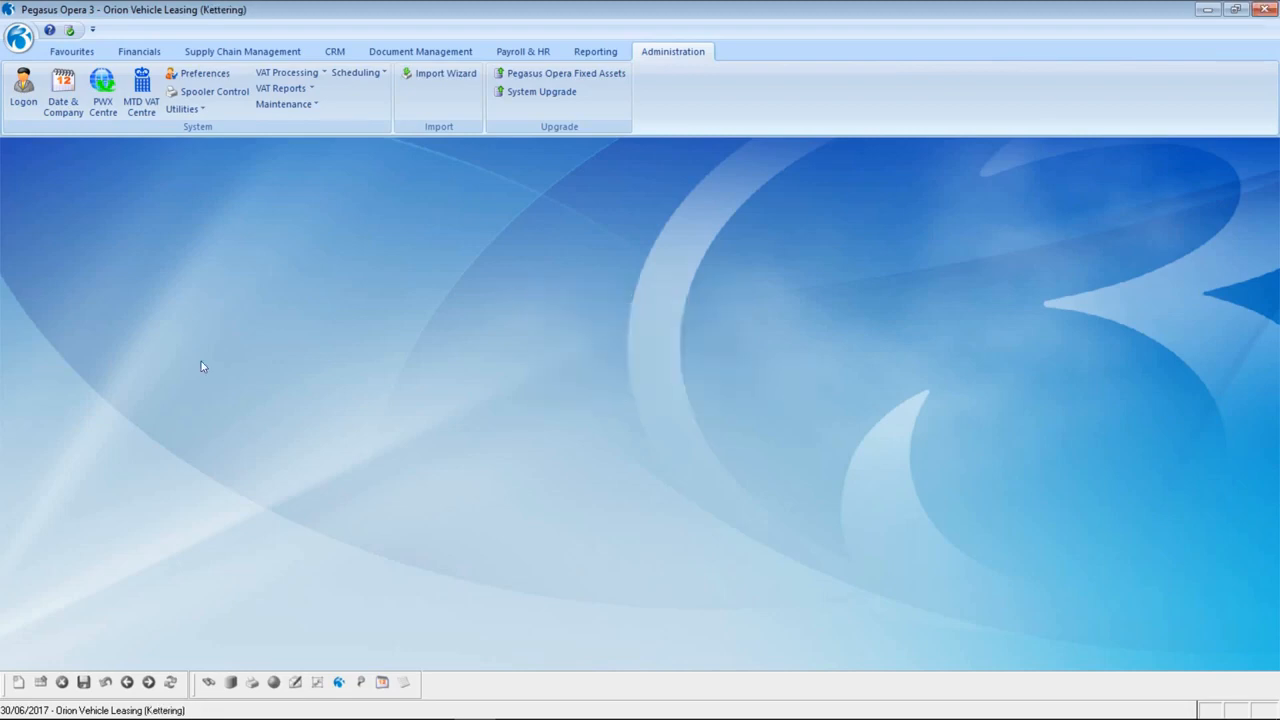
left_click(141, 90)
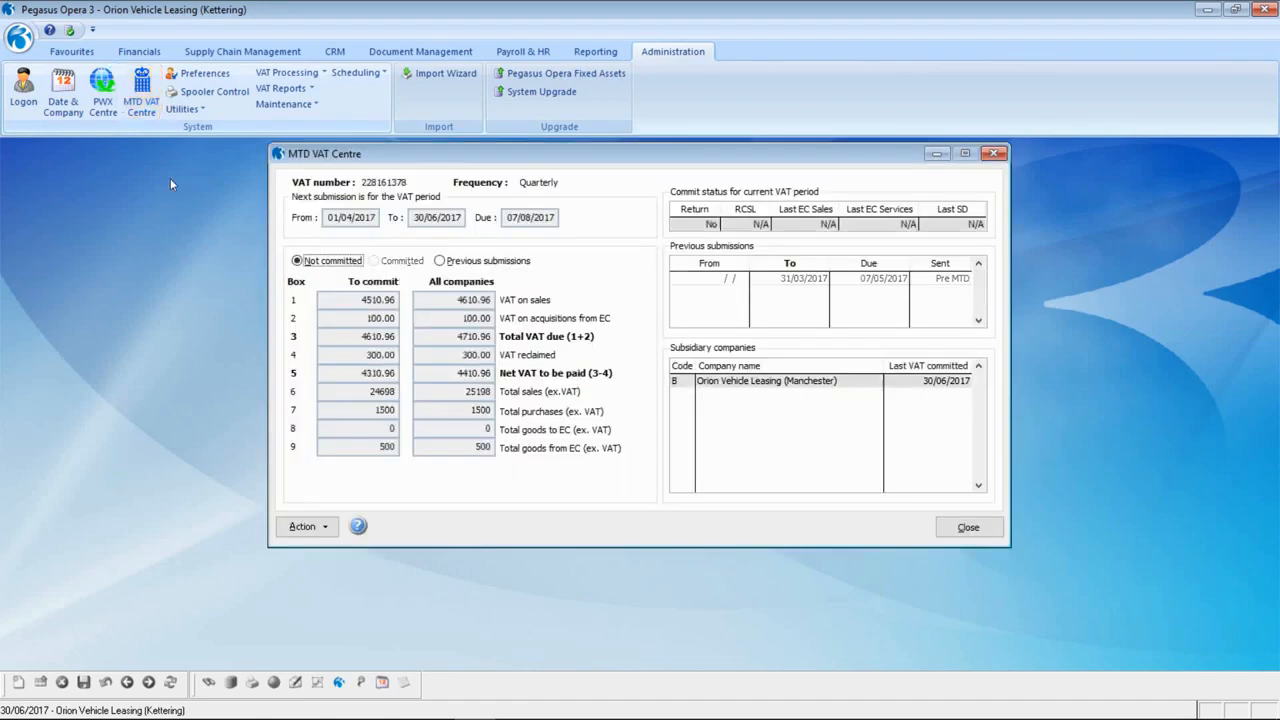
left_click(304, 530)
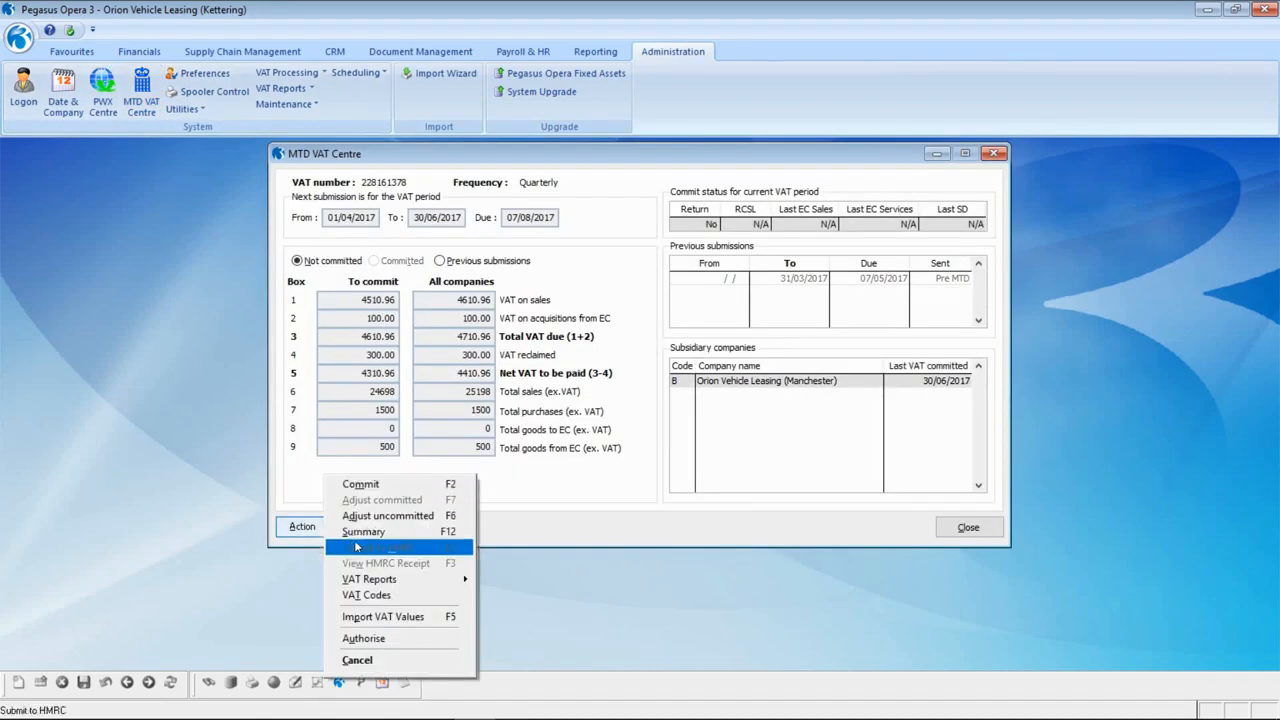
key("Return")
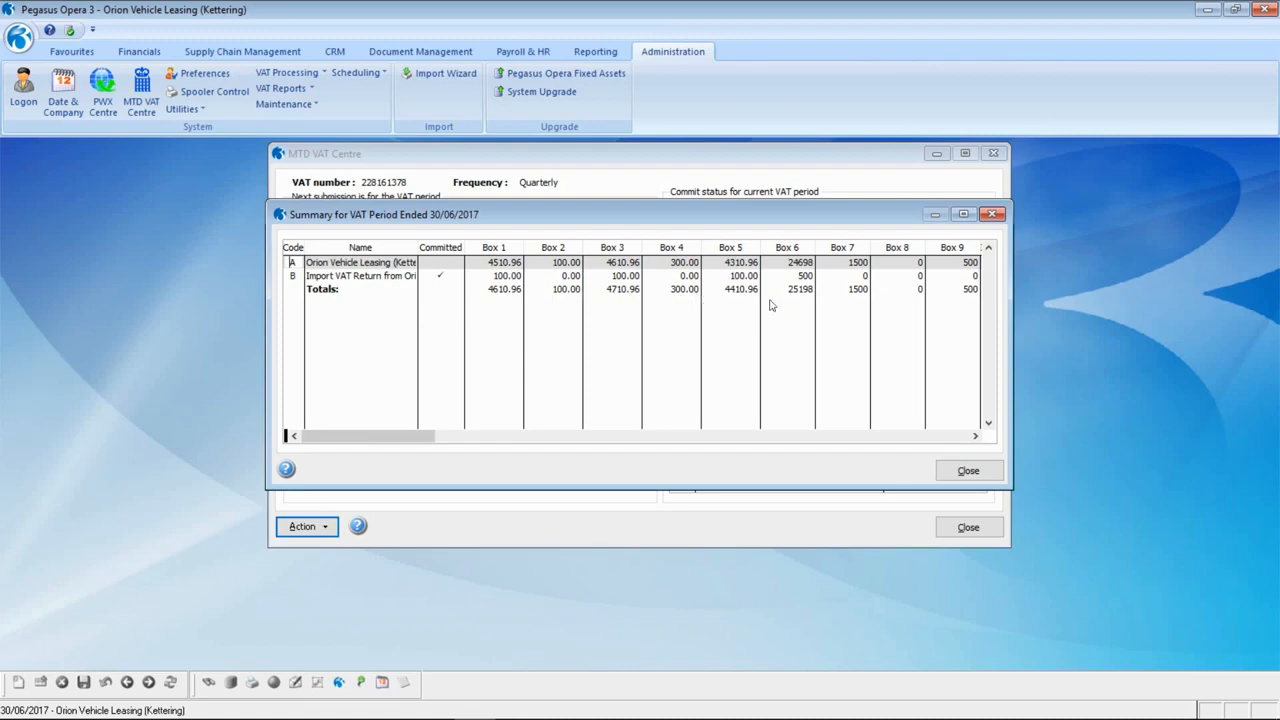
scroll(780, 350, "right", 6)
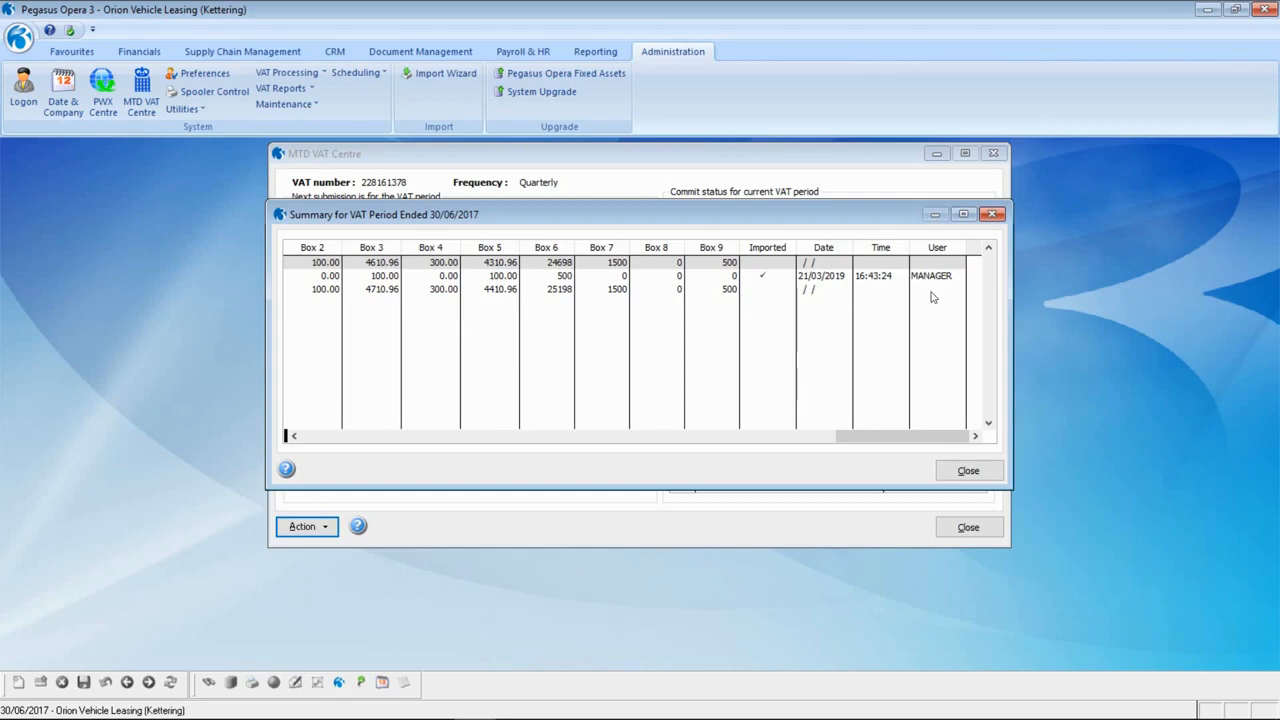
left_click(968, 470)
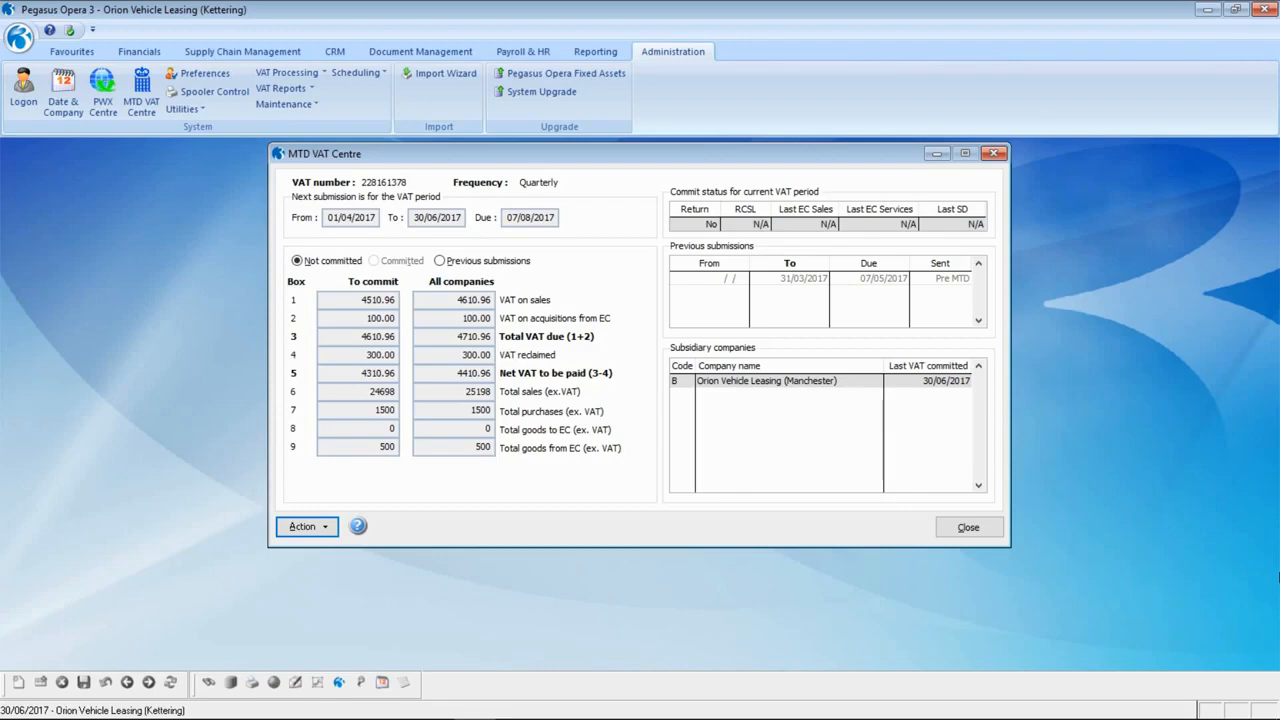
Step: Commit the Kettering group VAT return for the period
left_click(316, 527)
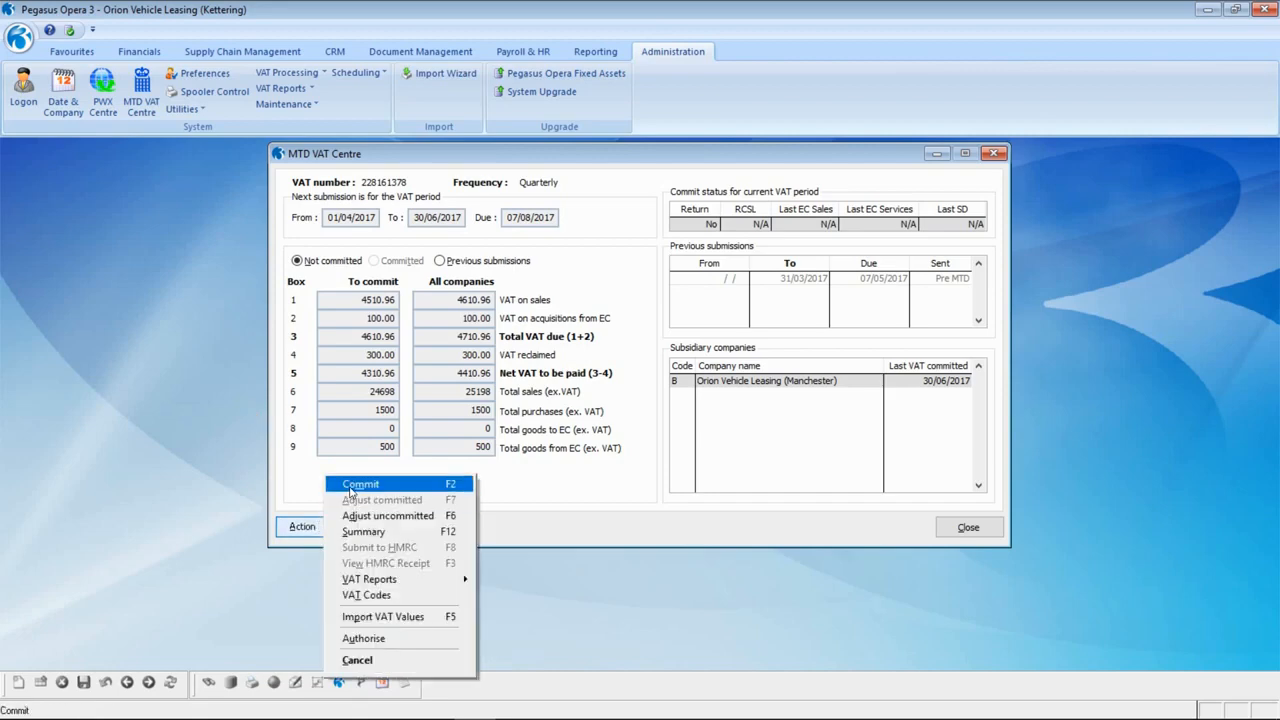
left_click(351, 487)
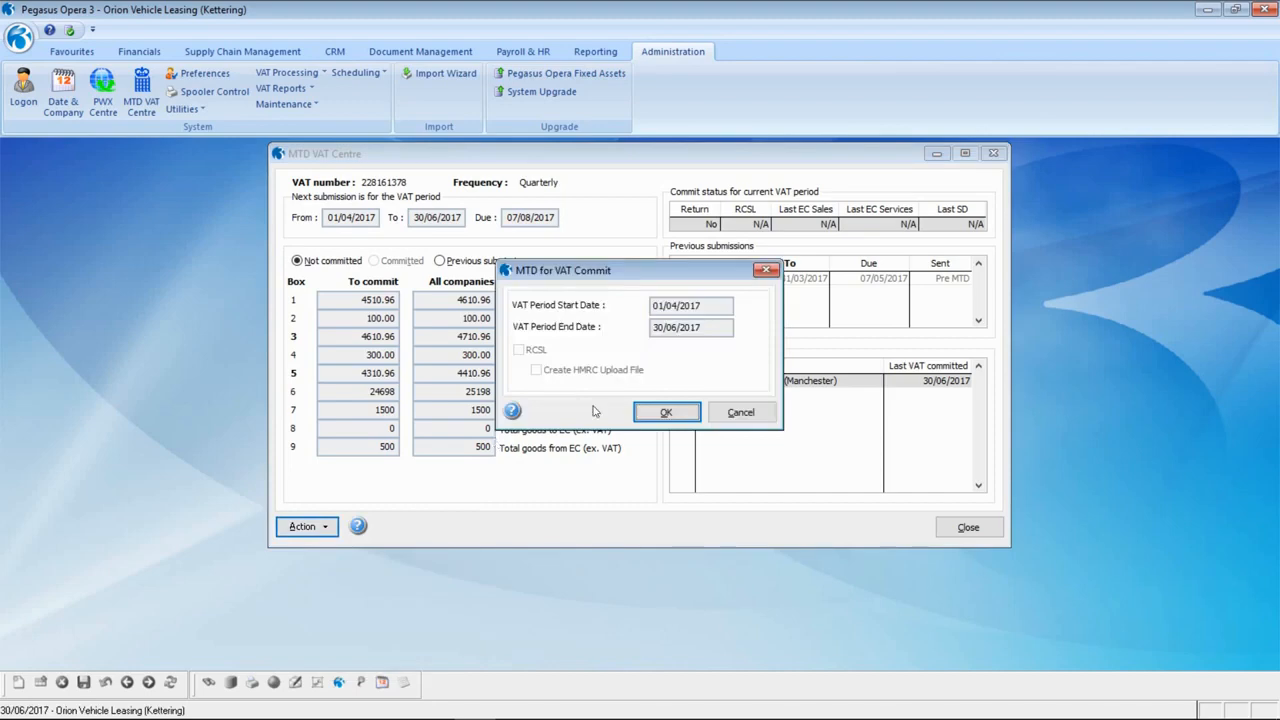
left_click(655, 413)
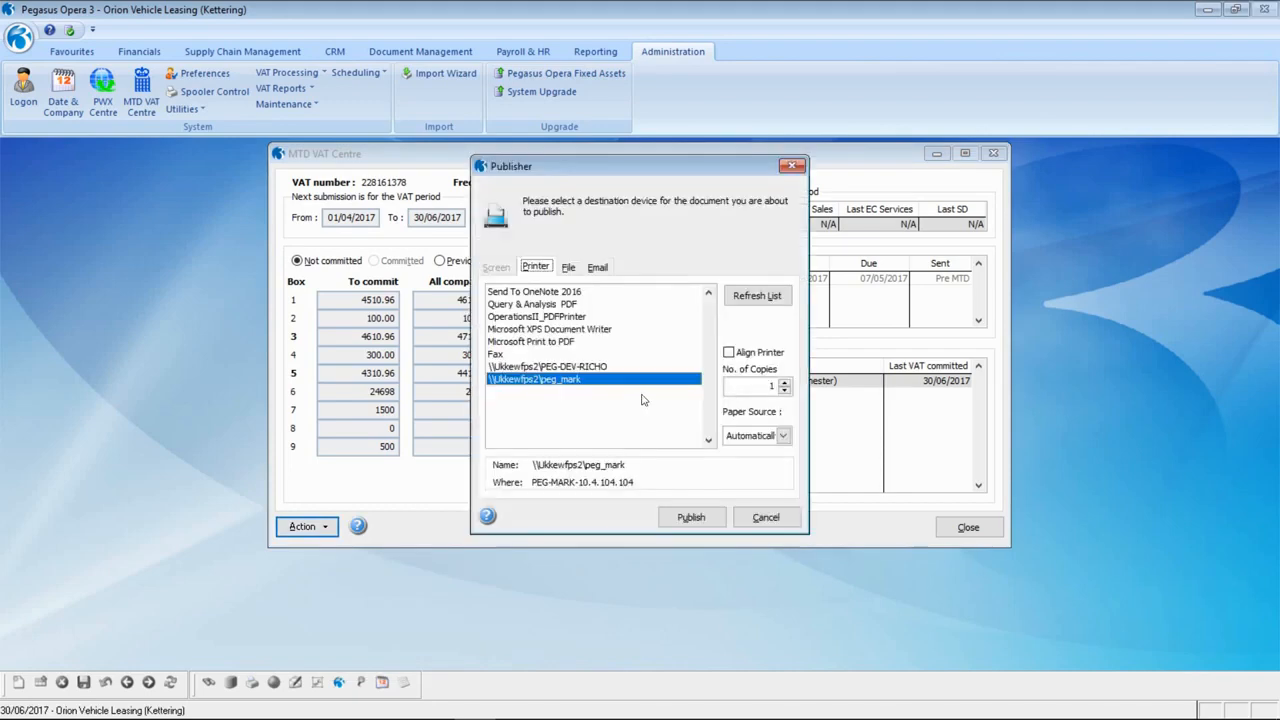
Step: Publish the commit report as PDF file 1, overwriting the existing file
left_click(570, 268)
type("1")
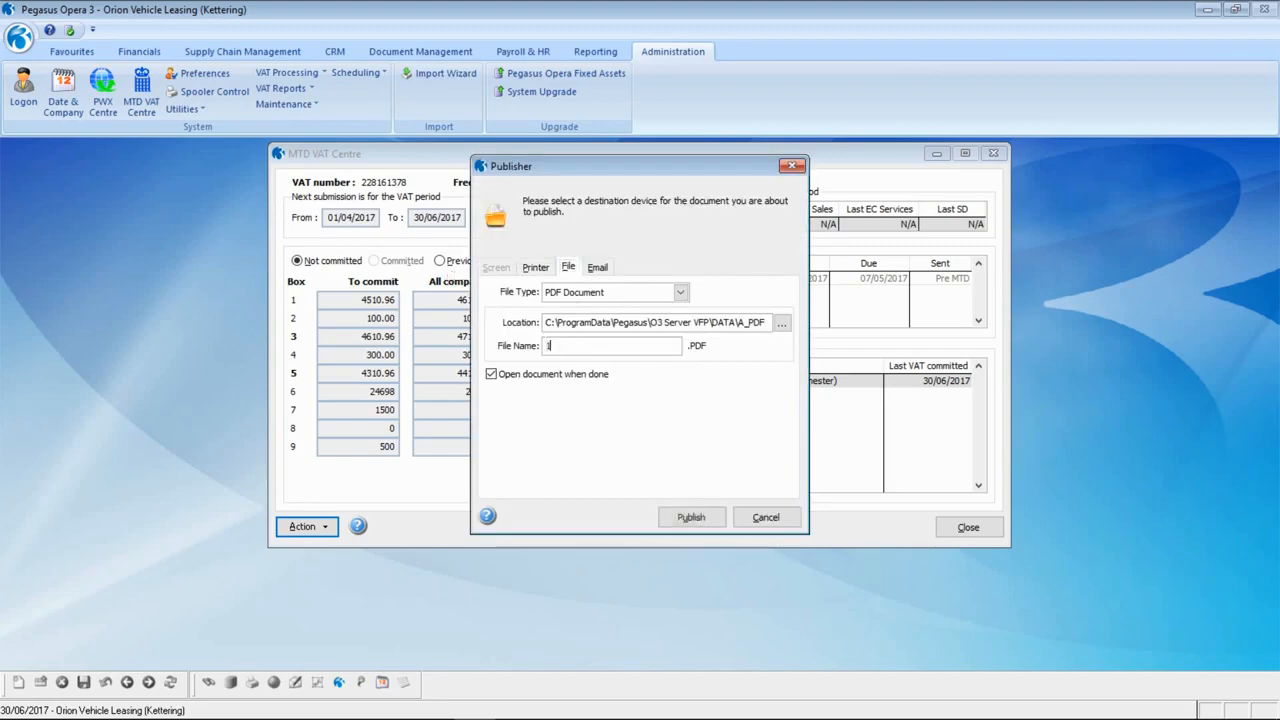
left_click(676, 517)
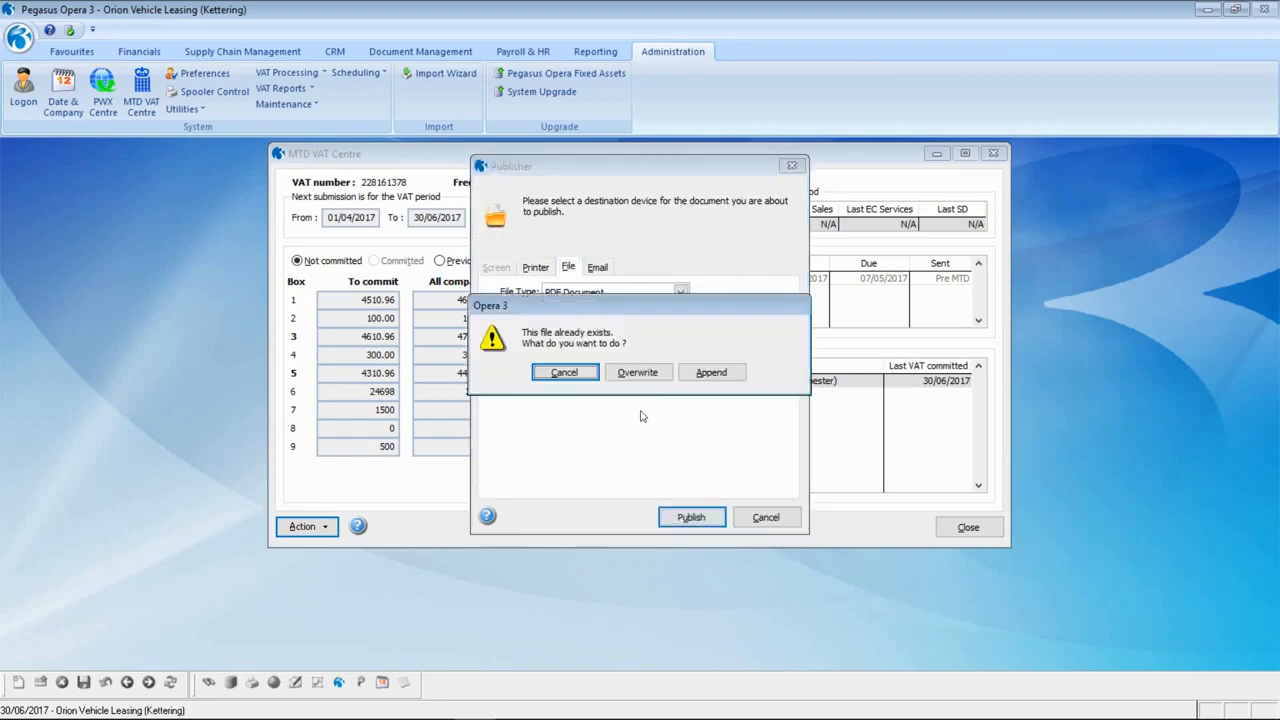
key("Return")
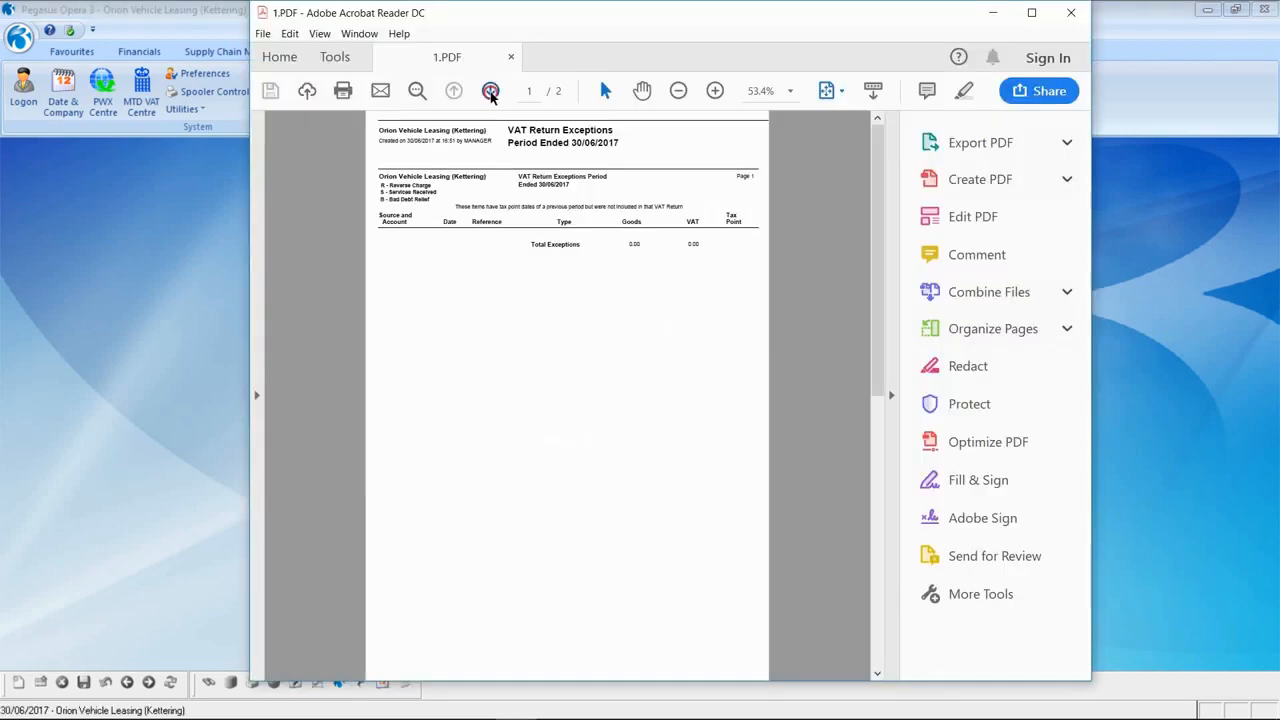
left_click(490, 91)
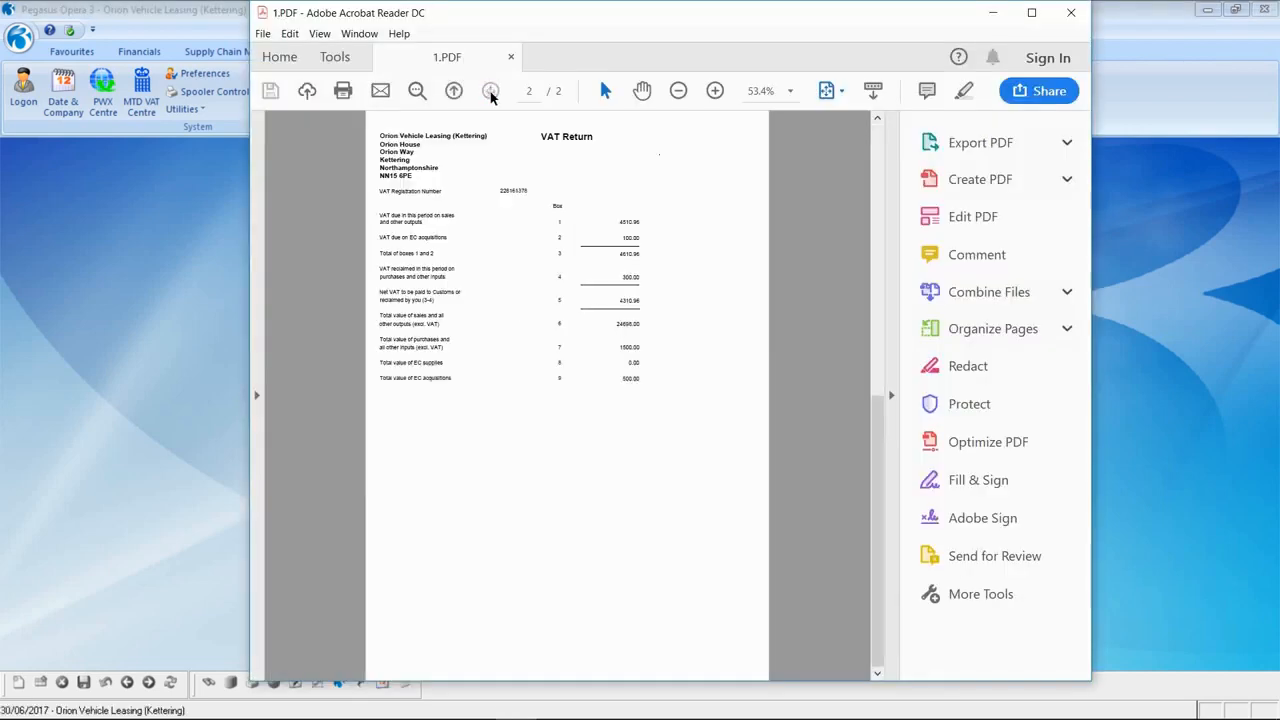
Step: Check the VAT Return page values in the PDF, then close Acrobat Reader
scroll(572, 295, "up", 3, "ctrl")
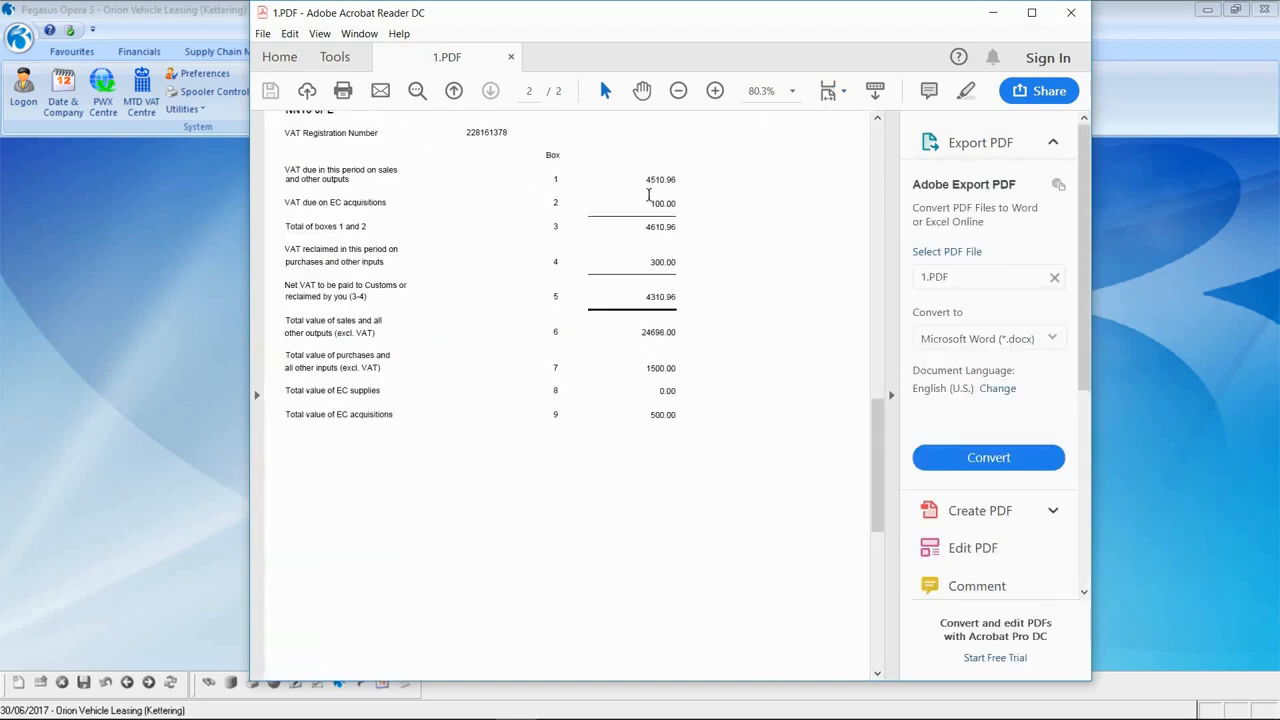
left_click(1071, 12)
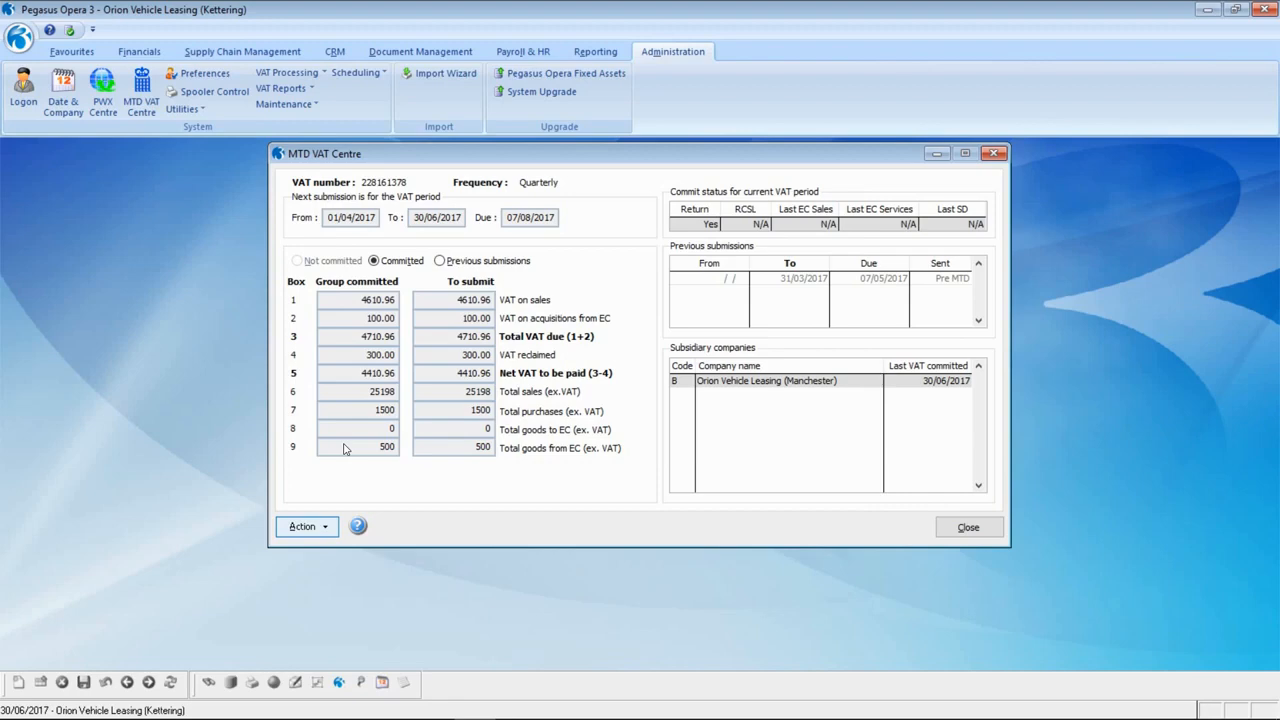
Step: Open the MTD VAT Centre's Action menu for the committed Kettering return of 4410.96
left_click(312, 527)
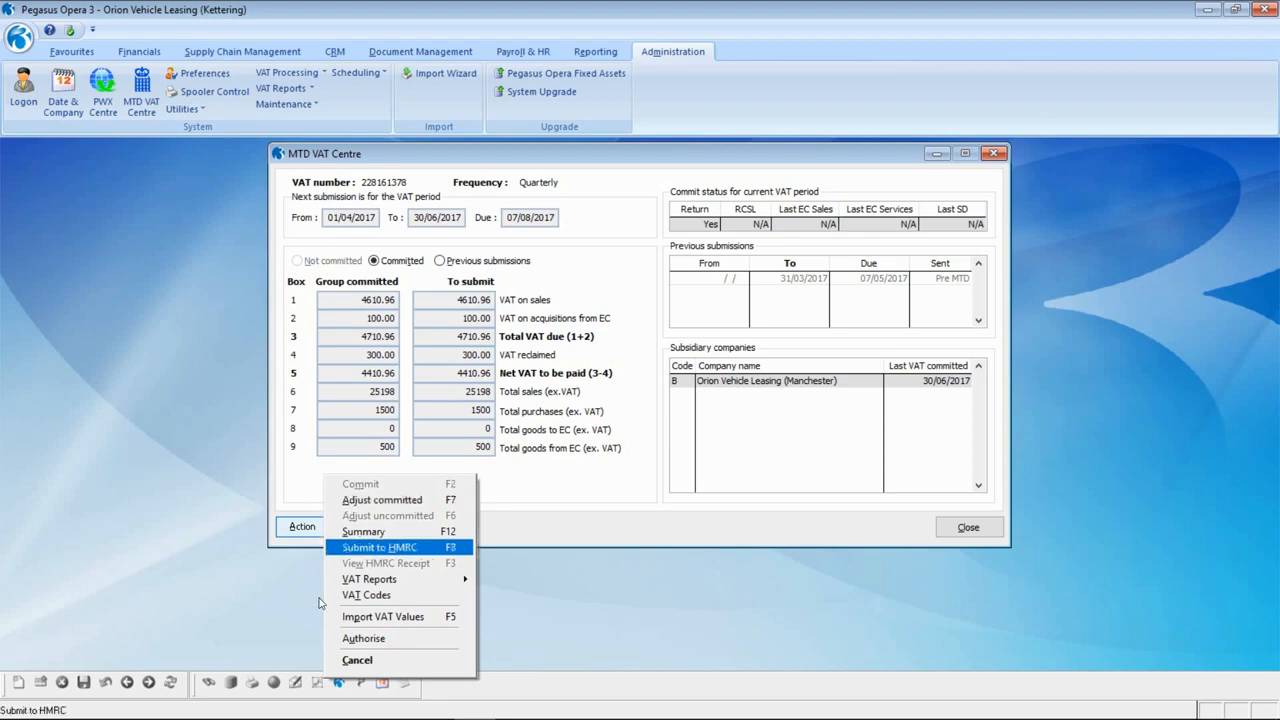
Step: Check that VAT code S 'MTD - Sales VAT Adjust' maps to box 1, then reopen the Action menu
left_click(386, 597)
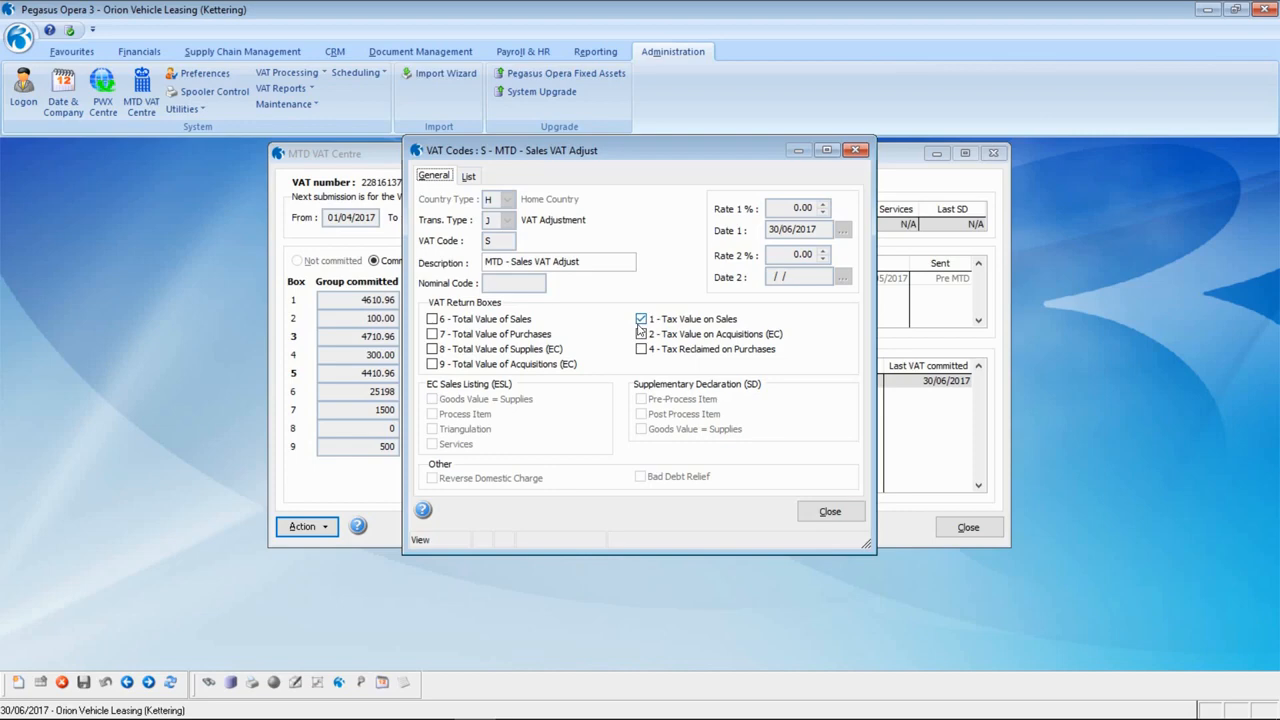
left_click(822, 511)
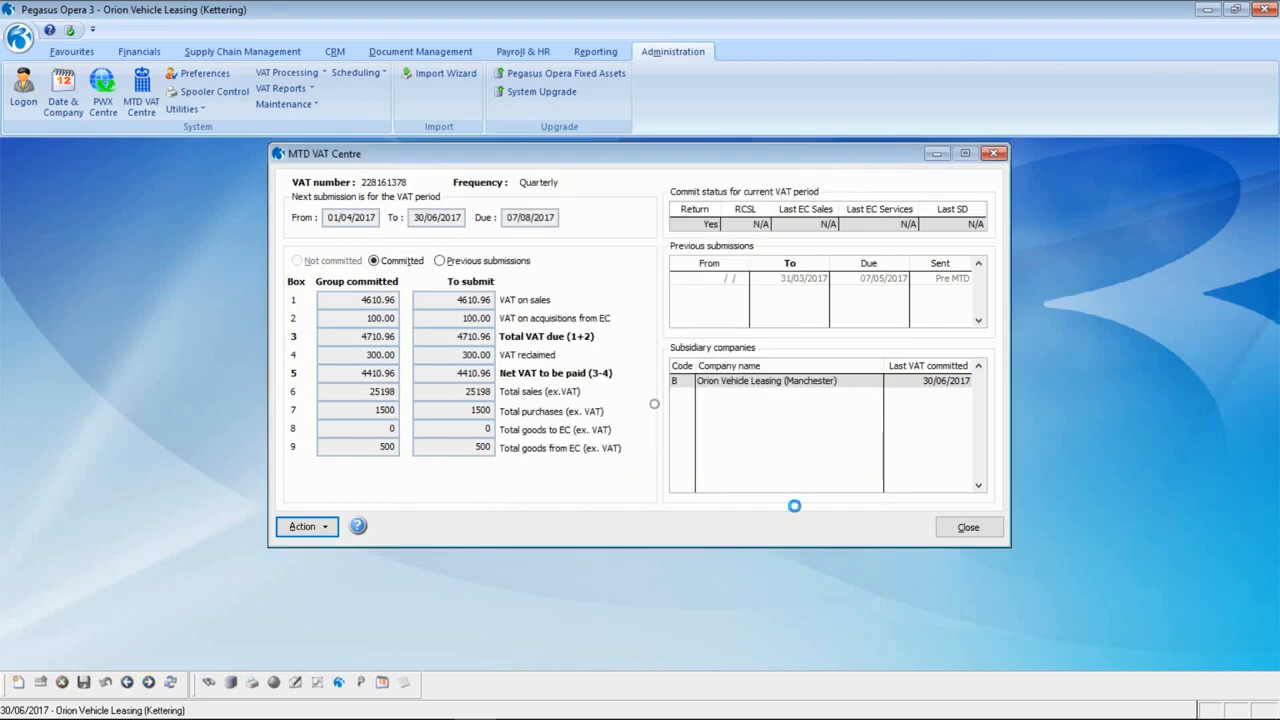
left_click(305, 526)
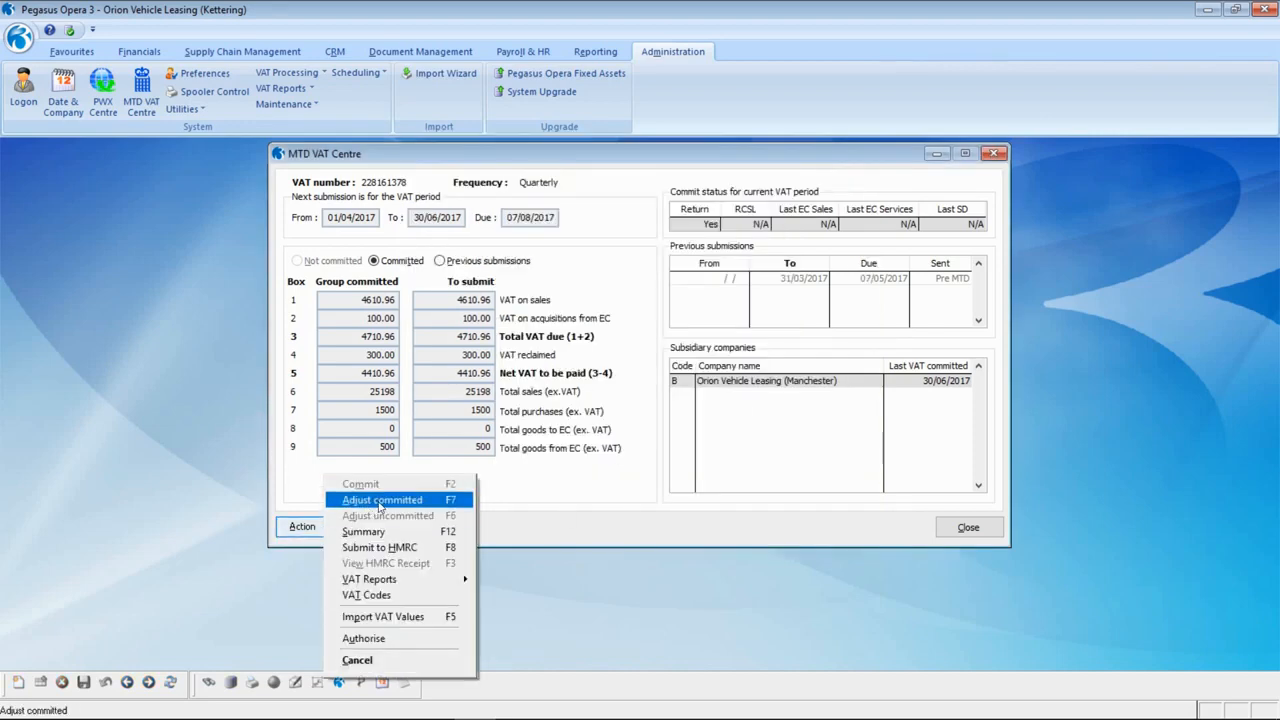
Step: Start a committed-period adjustment for Adams Light Engineering Ltd with reference 'INV1000 Adjust'
left_click(381, 505)
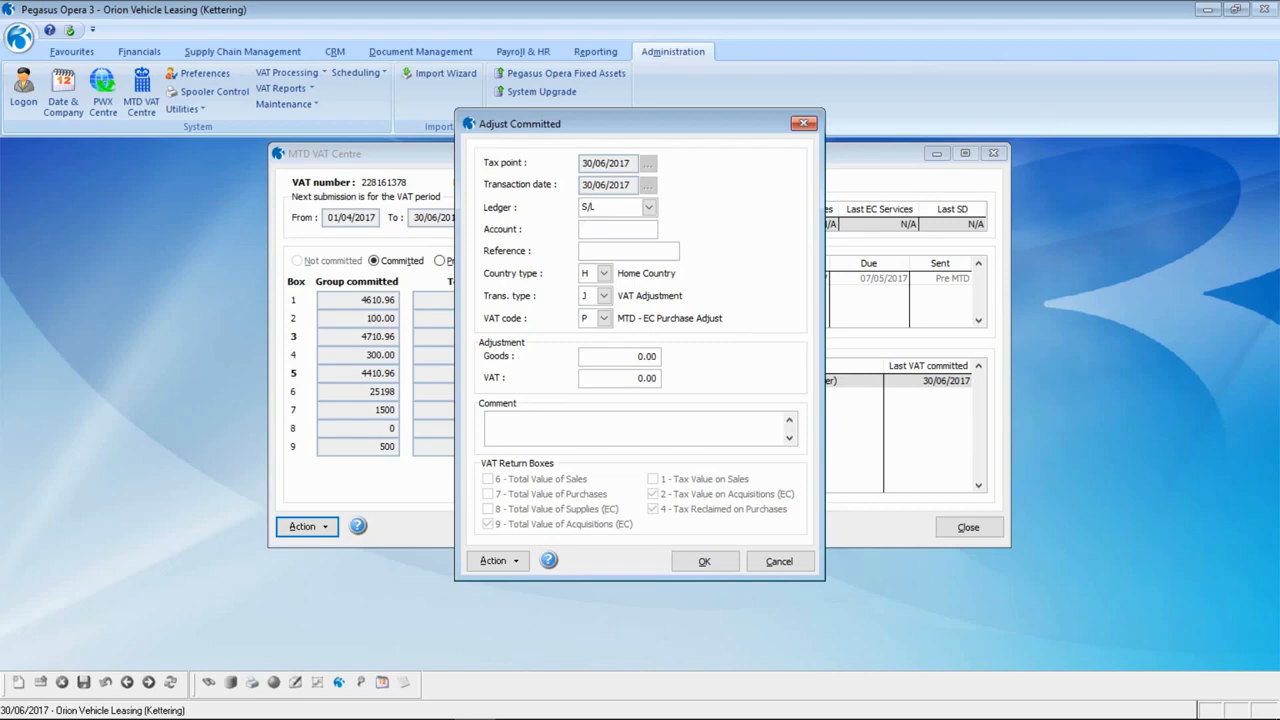
type("A")
key("Tab")
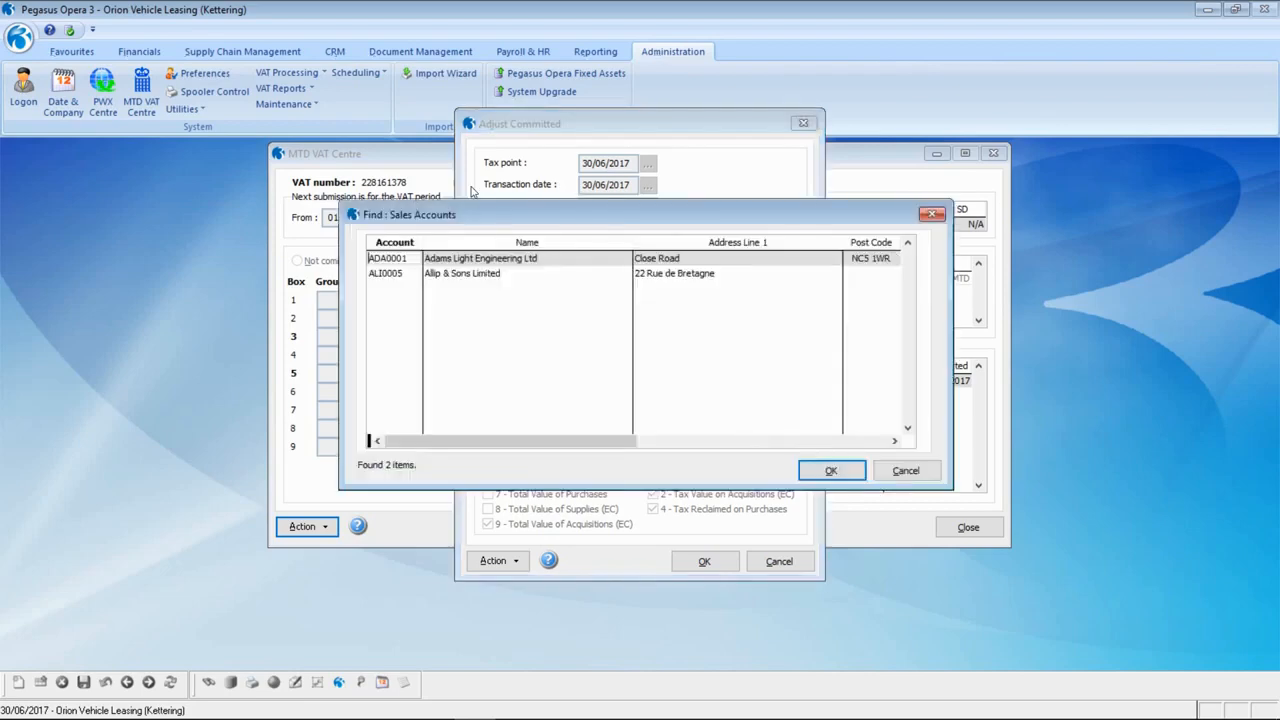
left_click(829, 471)
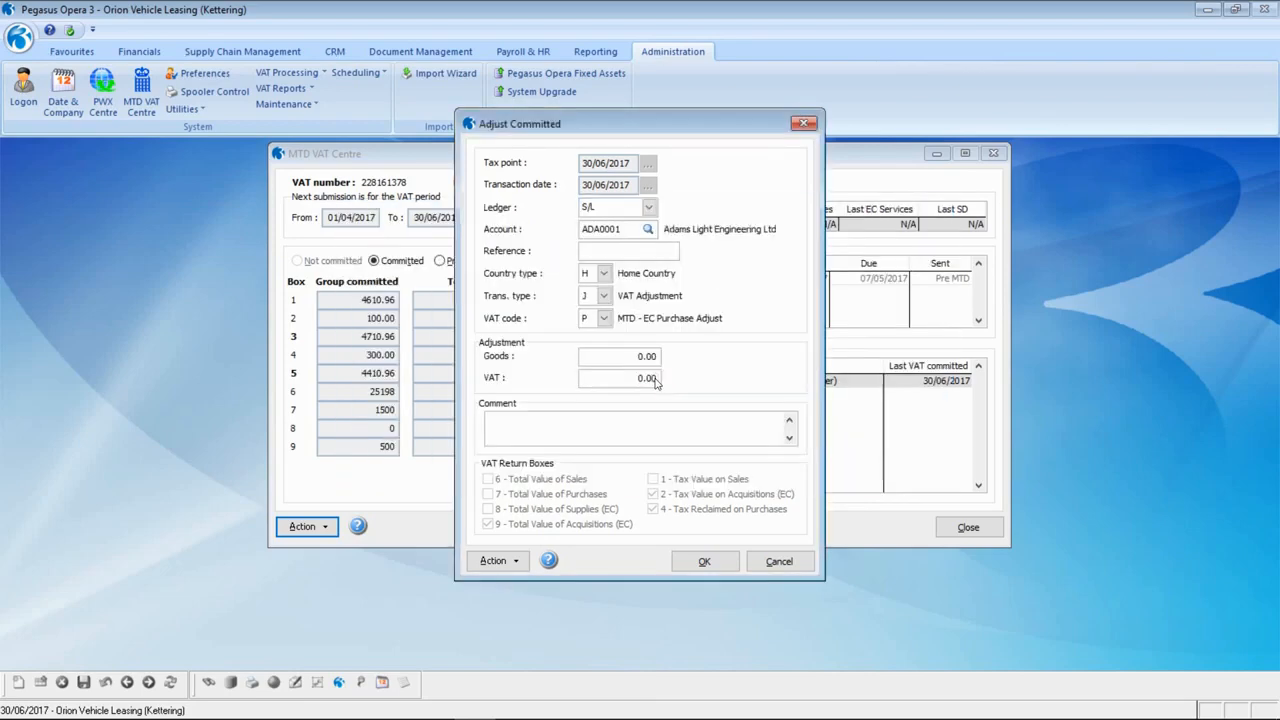
type("INV1000 Adjust")
Step: Post VAT code S with 2.00 VAT and comment 'INV1000 - Rounding issue submitted on the last VAT Return'
left_click(604, 319)
key("Down")
key("Return")
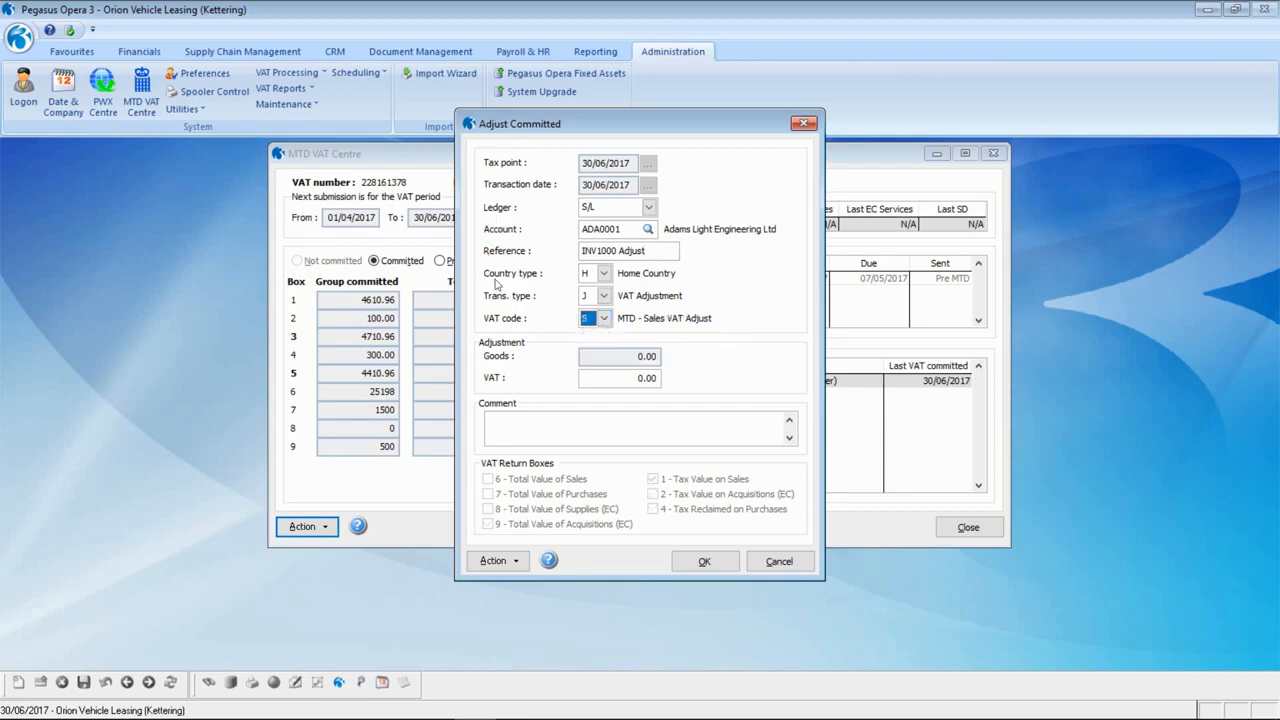
key("Tab")
type("2")
key("Tab")
type("INV1000 - Rounding issue submitted o")
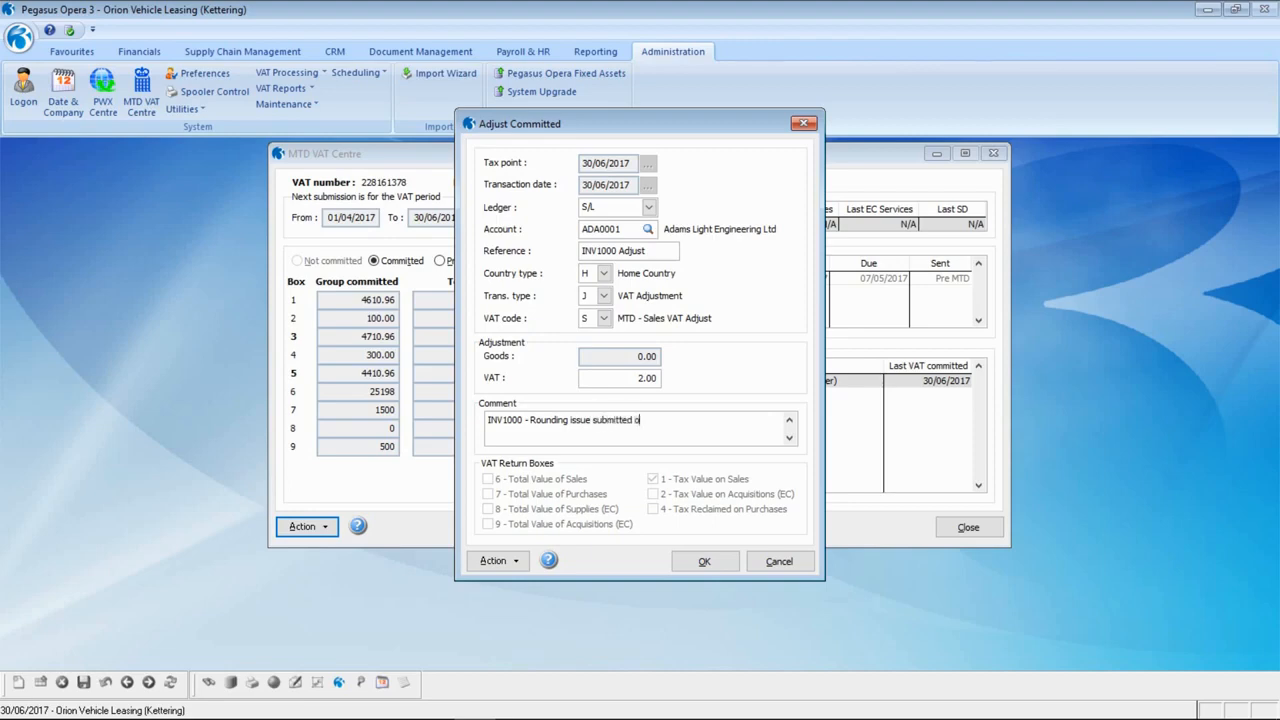
type("n the last VAT Return")
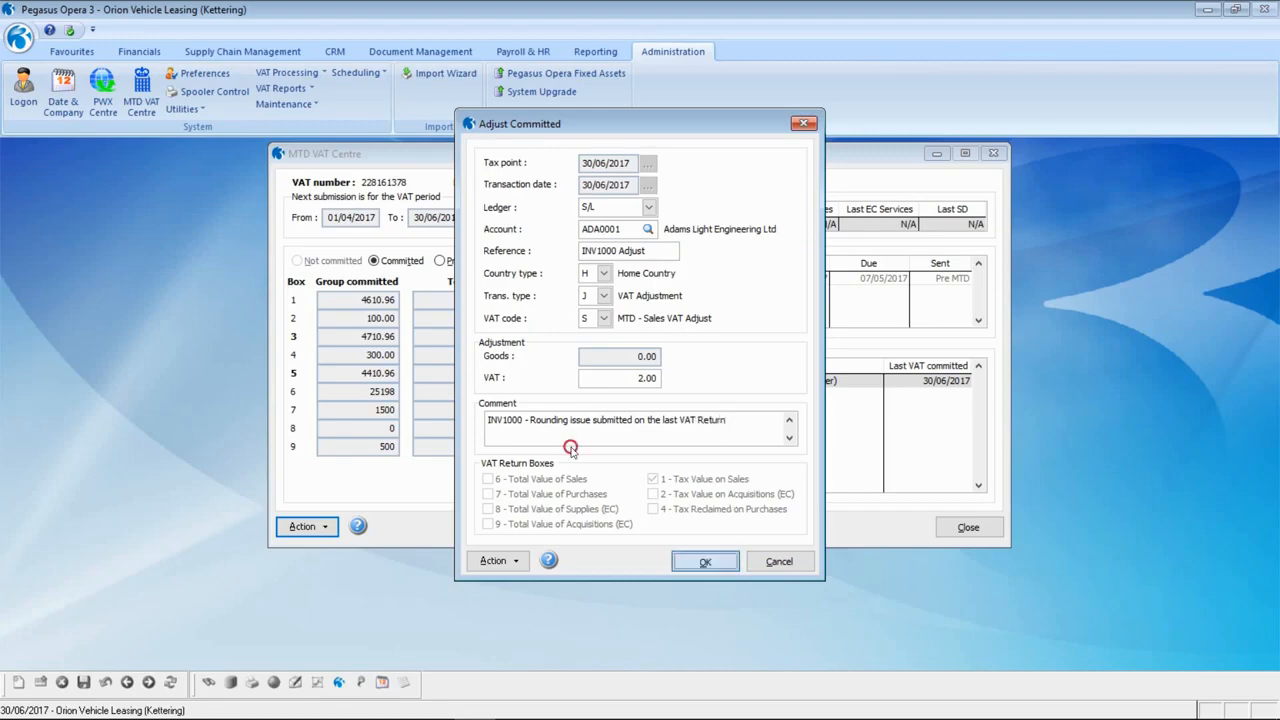
key("Return")
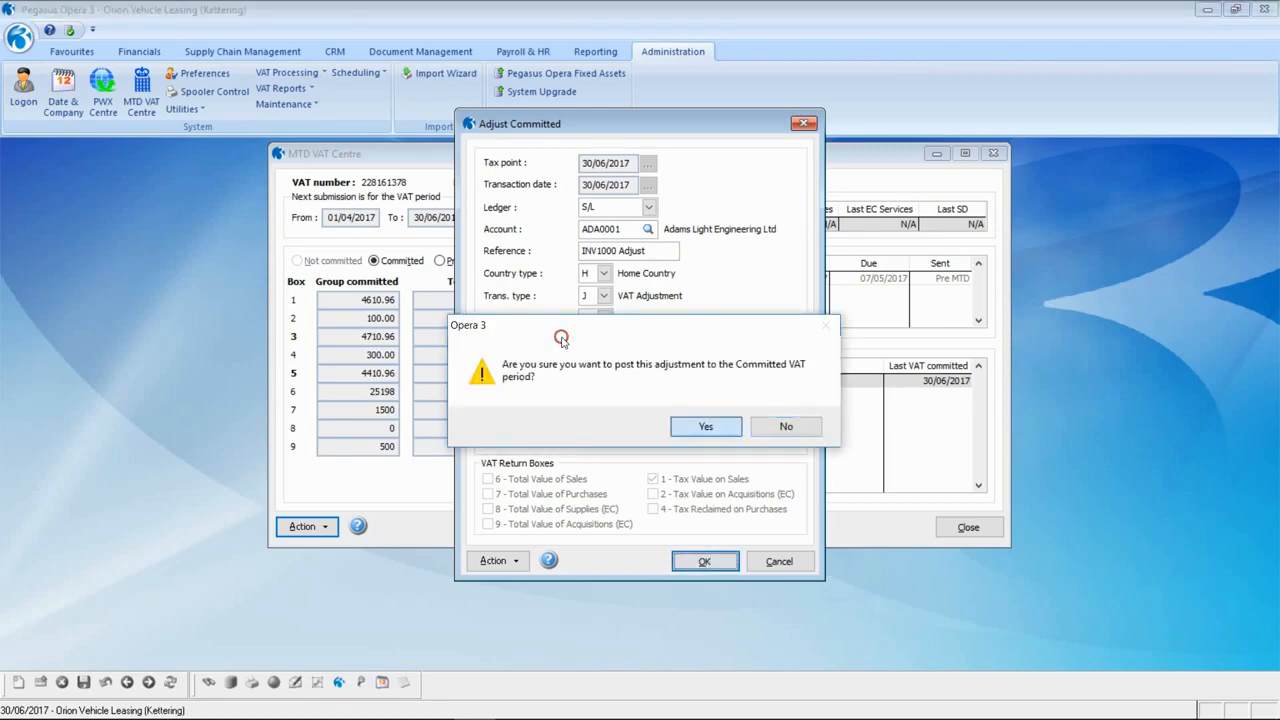
key("Return")
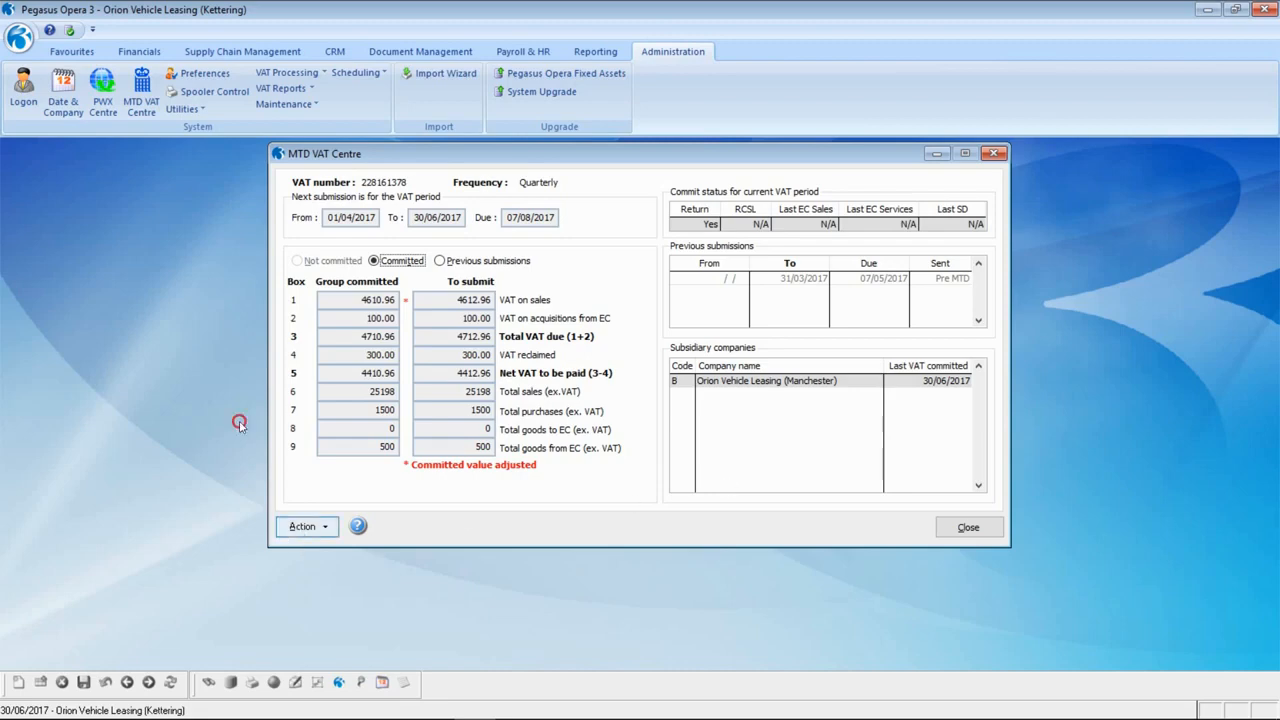
Step: Open the Action menu for the adjusted return now showing box 1 at 4612.96
left_click(322, 524)
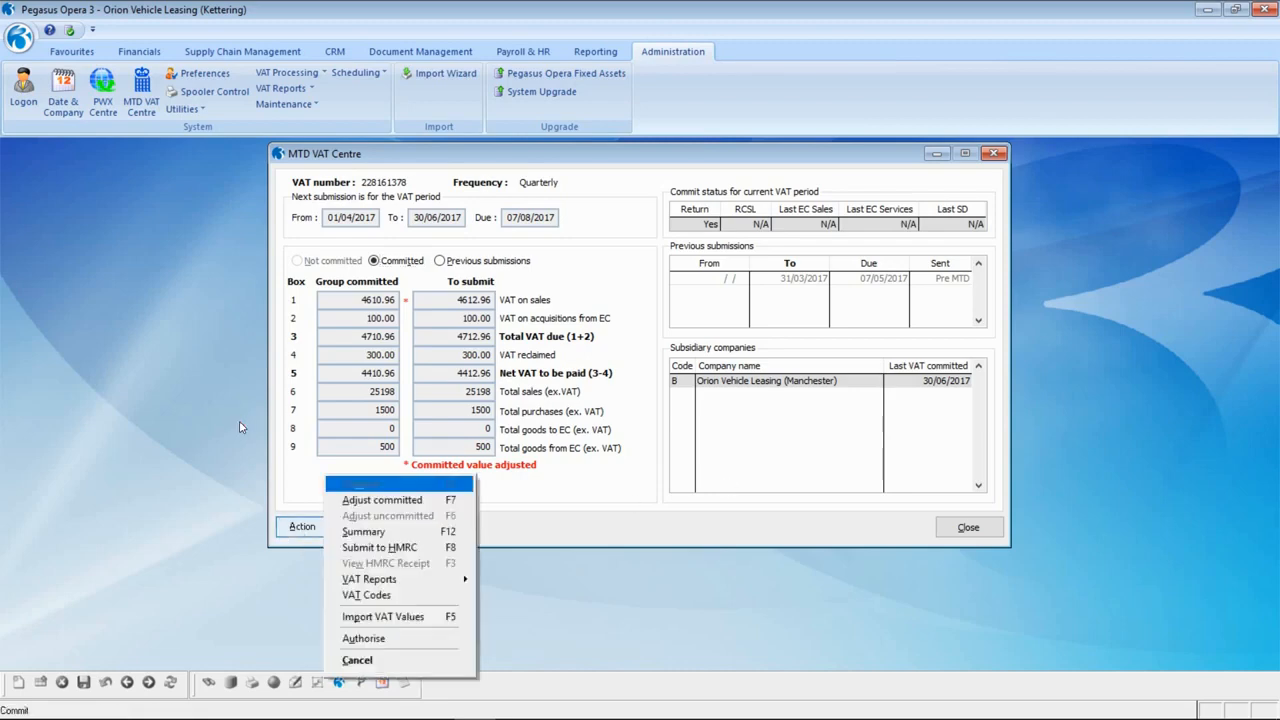
Step: Submit the 01/04/2017–30/06/2017 VAT return to HMRC, accepting the legal declaration
left_click(368, 548)
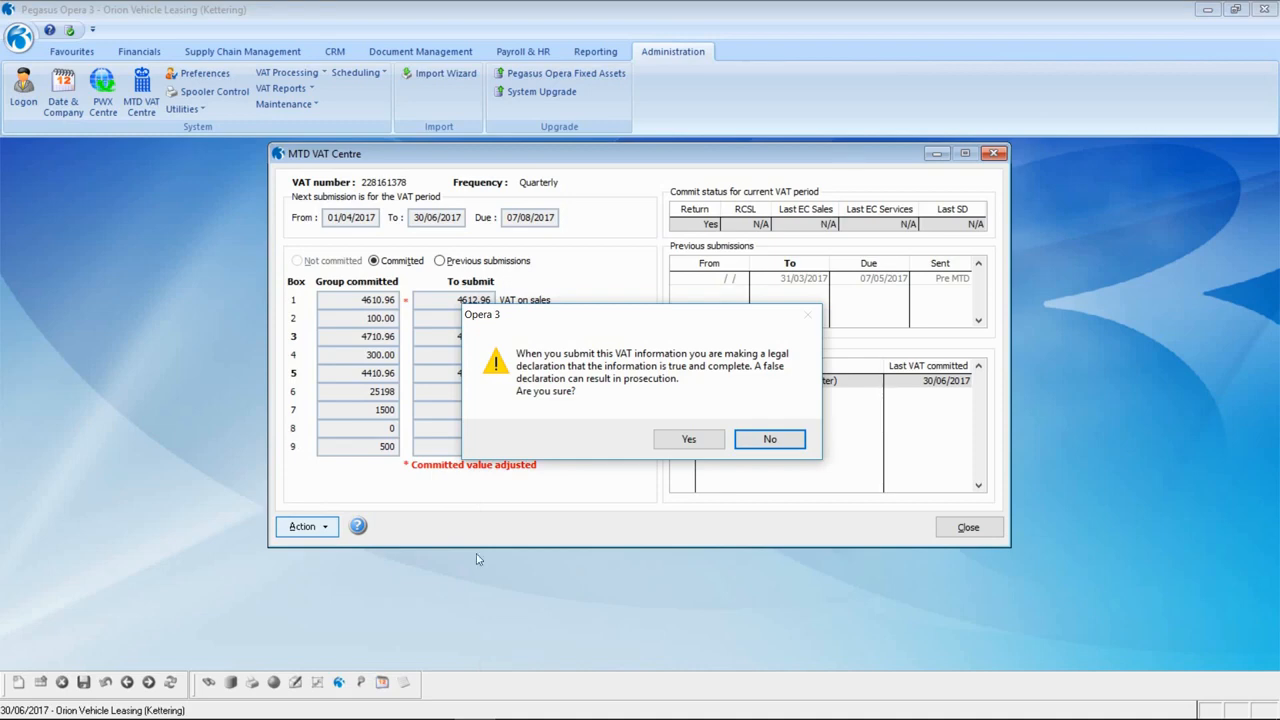
left_click(688, 440)
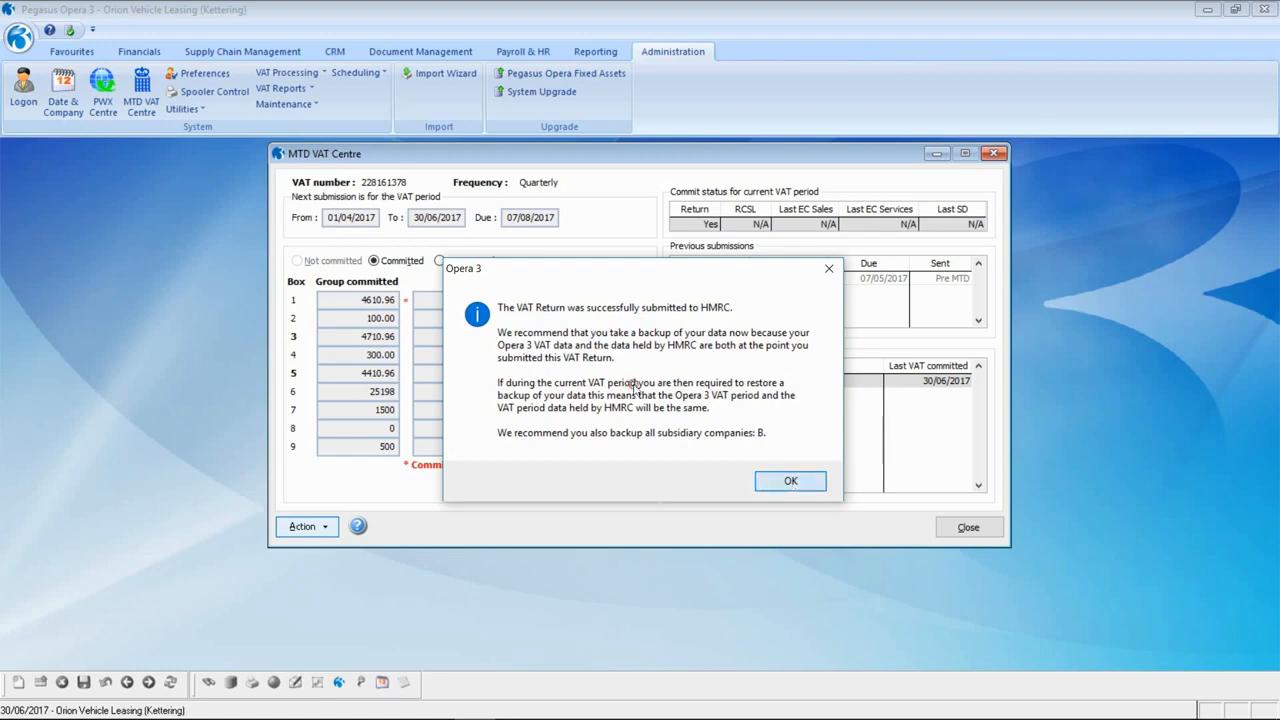
left_click(795, 481)
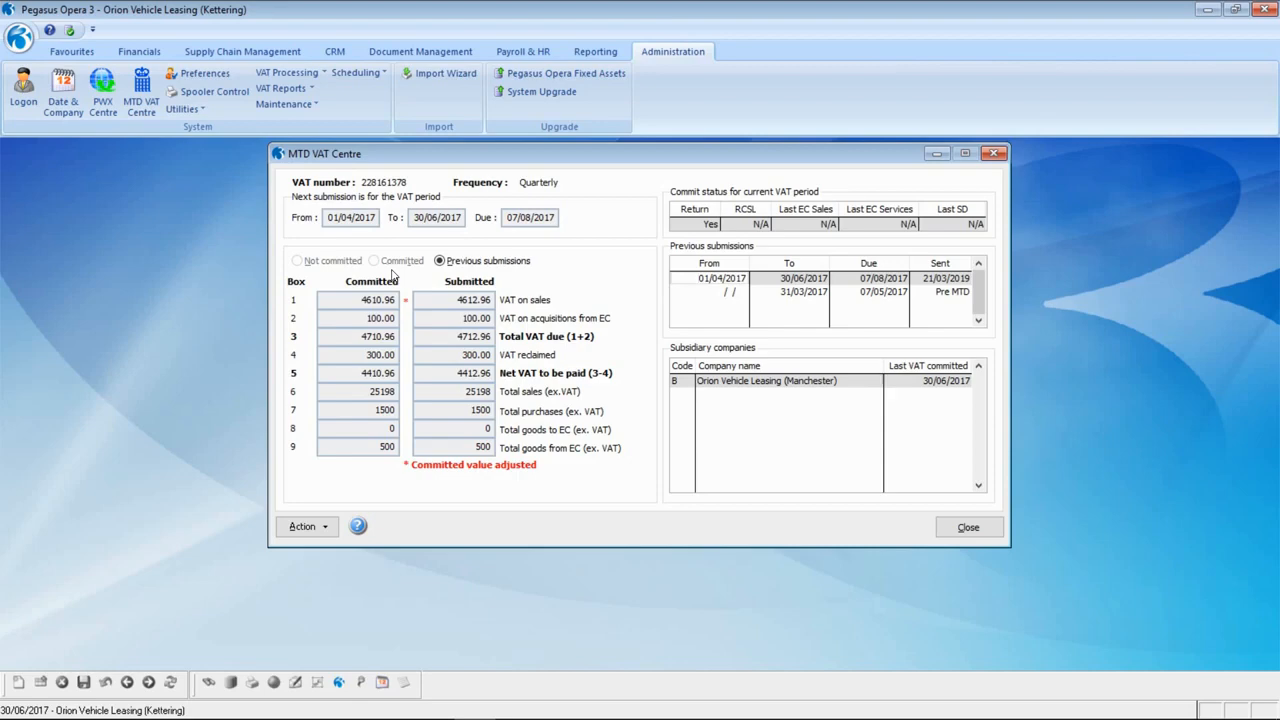
Step: Display the HMRC receipt for the submitted VAT return
left_click(318, 531)
left_click(255, 422)
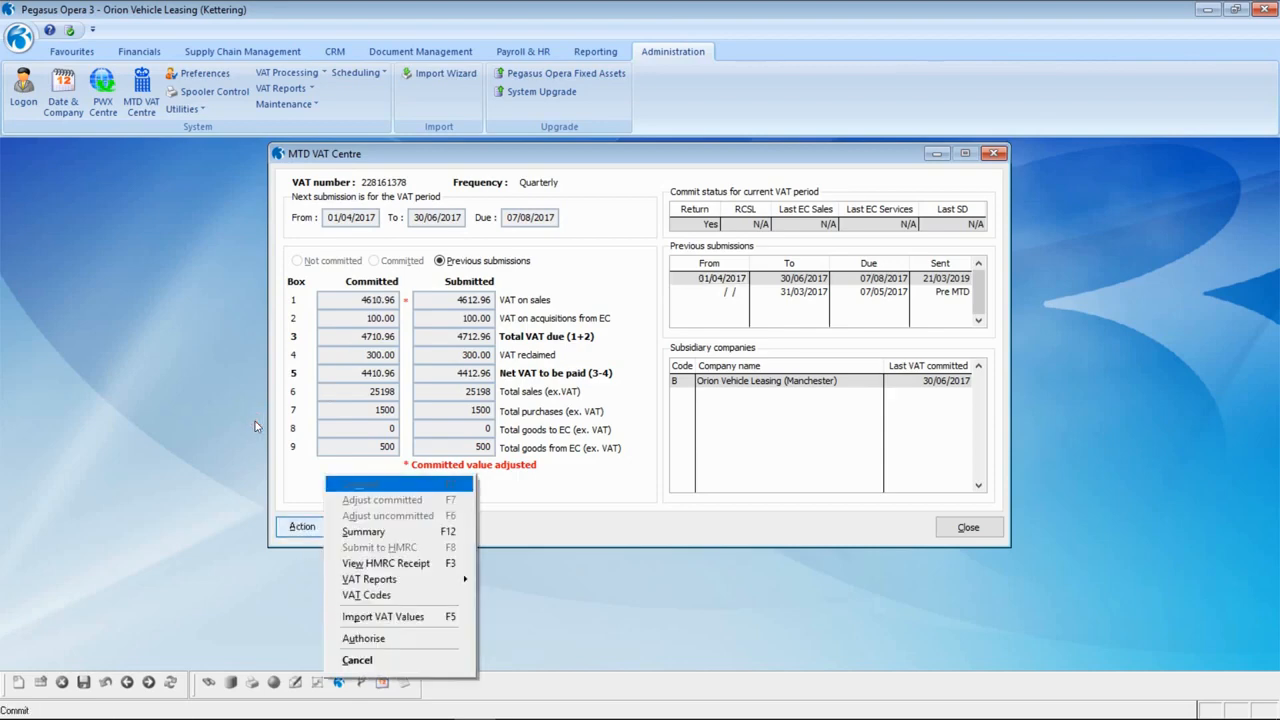
left_click(376, 563)
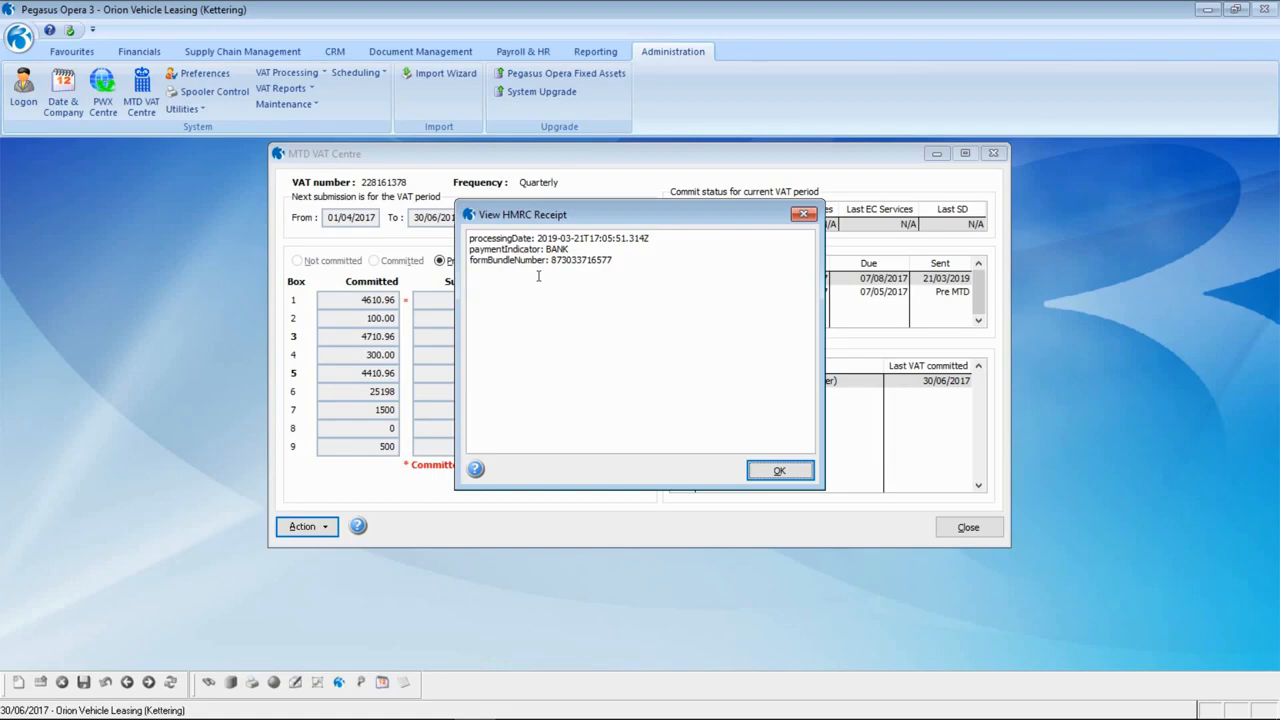
Step: Close the receipt and the MTD VAT Centre, then reveal the next 'Making Tax Digital' slide point
left_click(760, 470)
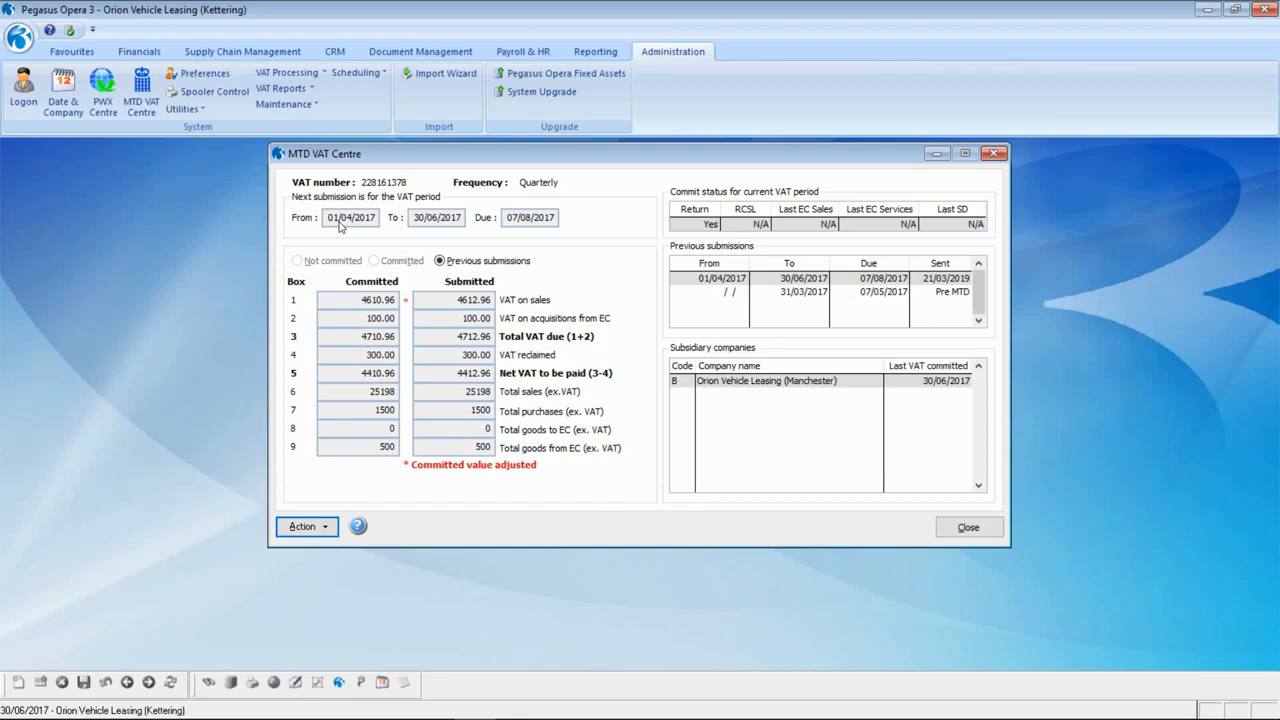
left_click(968, 528)
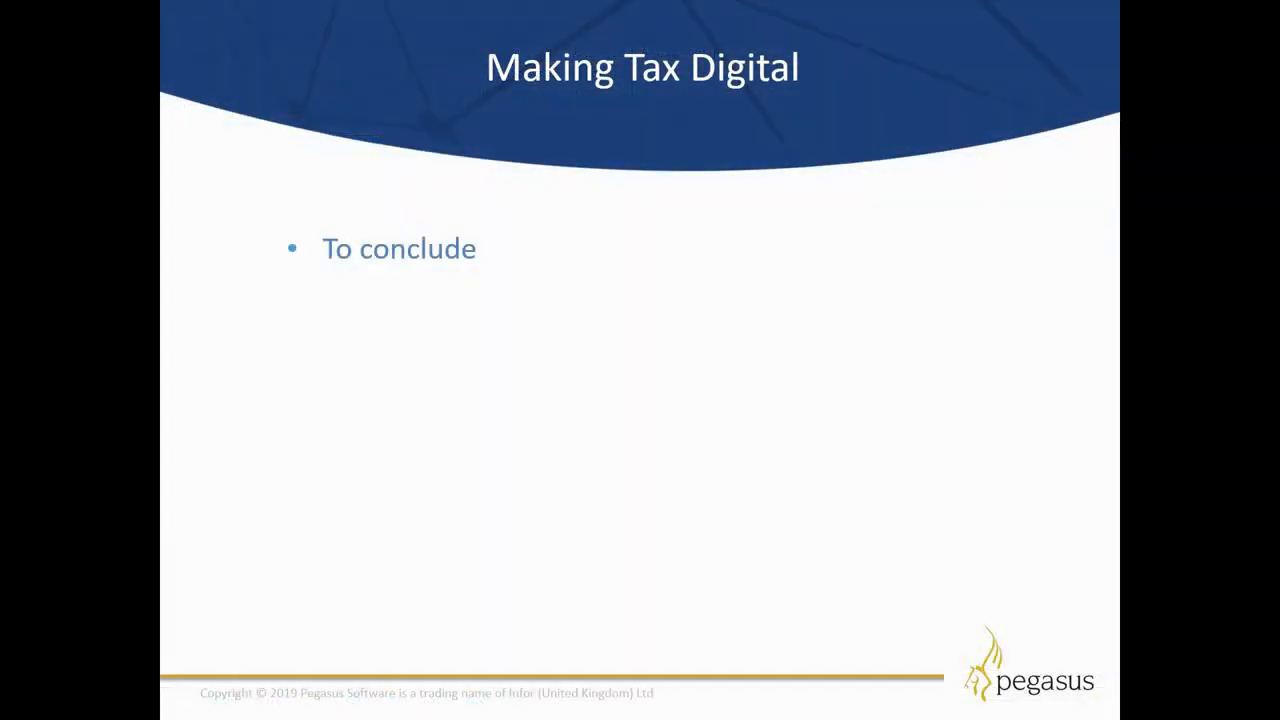
key("Right")
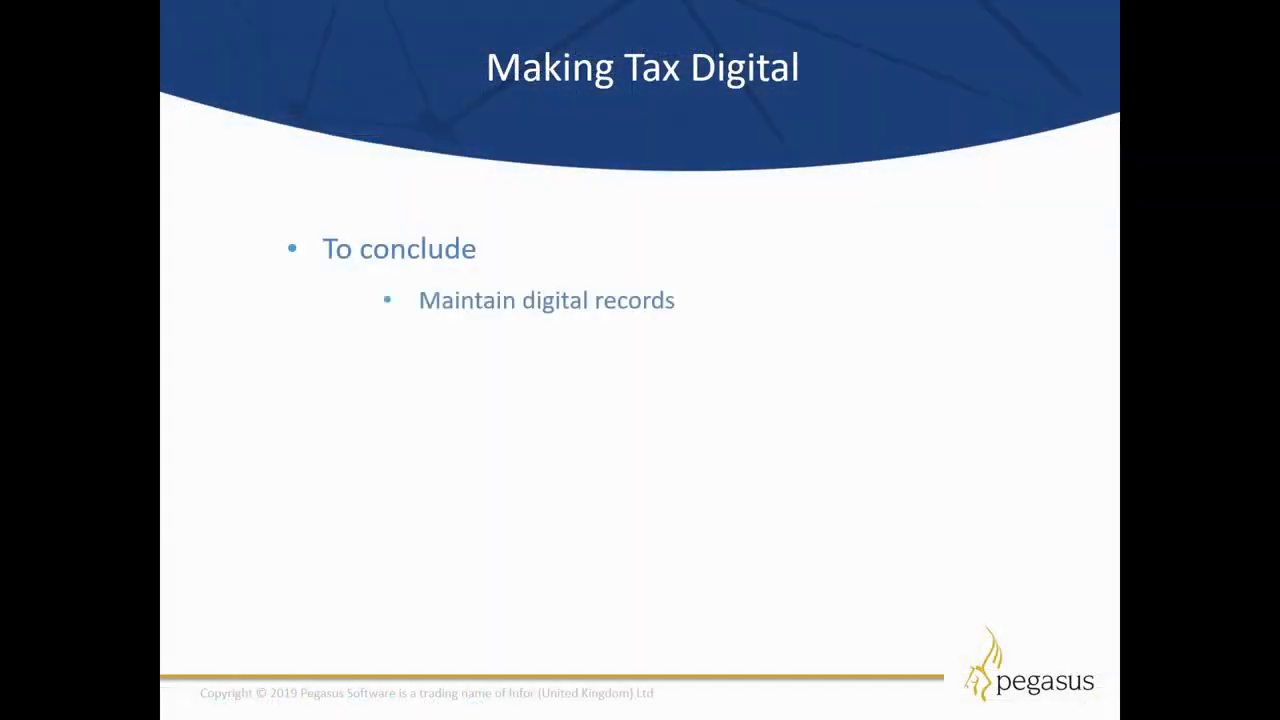